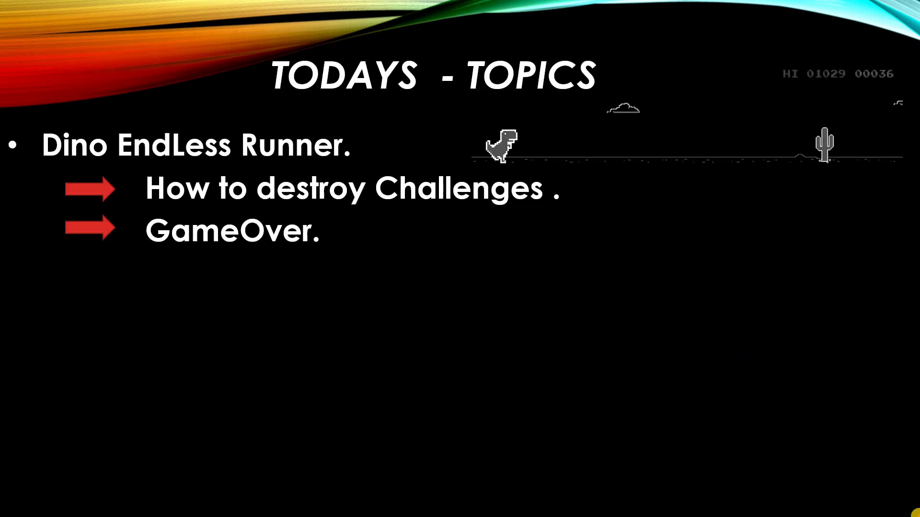
- Underline the destroy-challenges topic in red and box the cactus and dino game
drag(156, 208, 519, 212)
drag(833, 115, 835, 119)
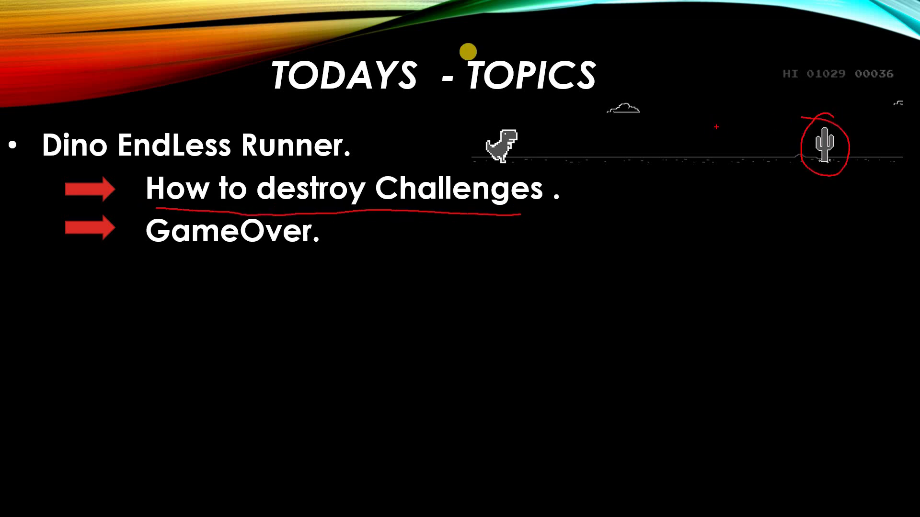
drag(468, 51, 666, 178)
drag(897, 133, 451, 50)
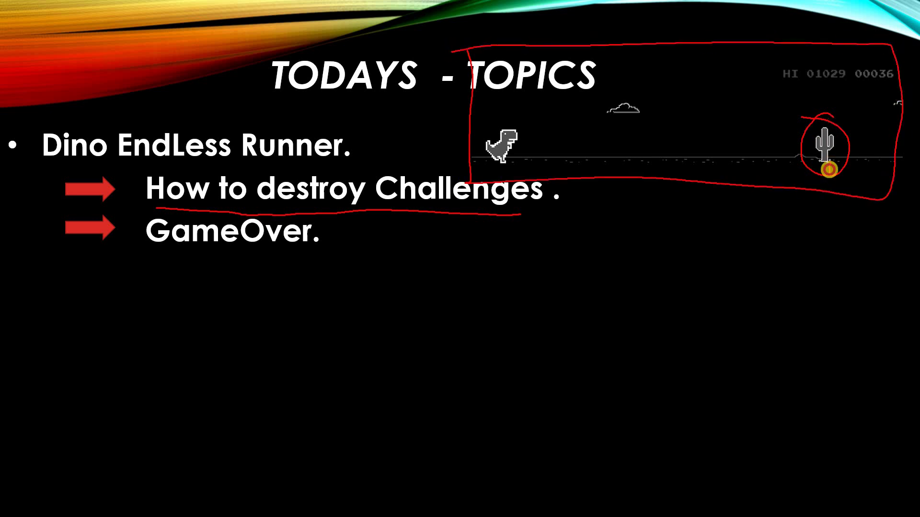
mouse_move(422, 119)
mouse_down()
mouse_move(436, 149)
mouse_move(250, 179)
mouse_up()
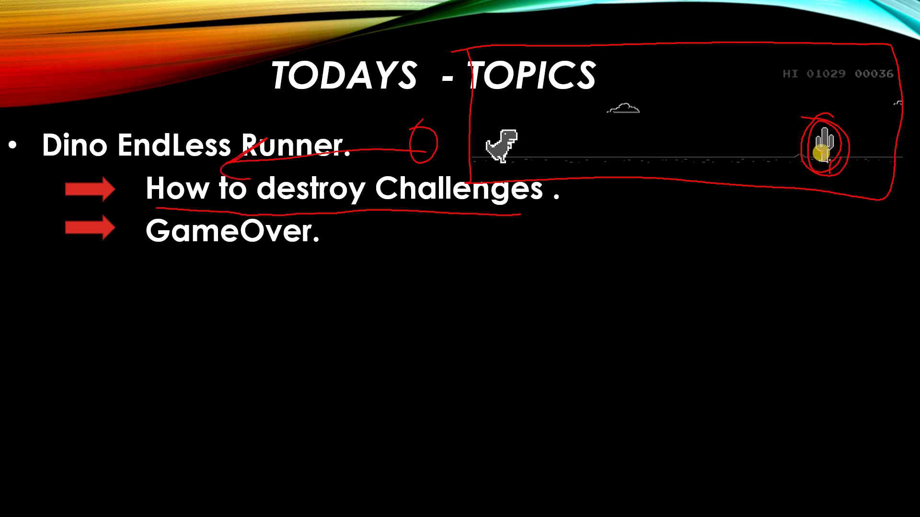
- Double-underline the GameOver topic in red, then restart the dino game after game over
drag(146, 253, 284, 250)
drag(171, 261, 267, 267)
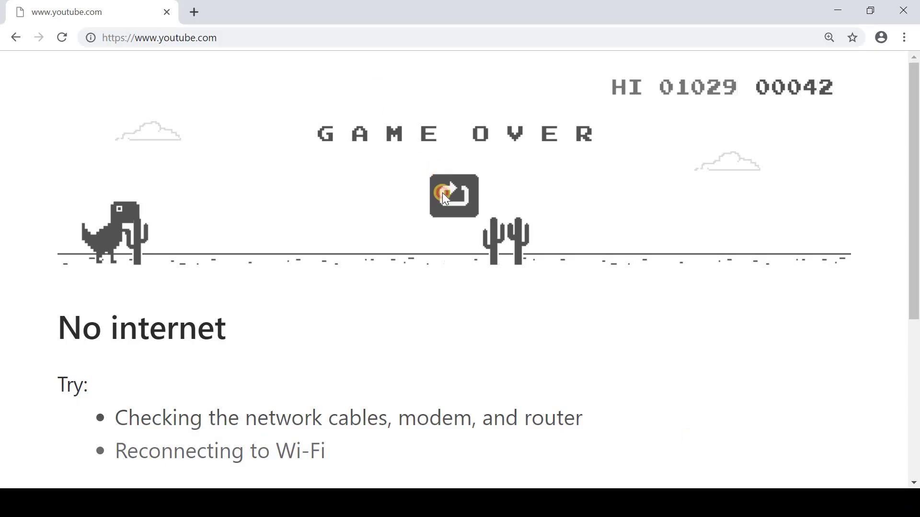
click(442, 194)
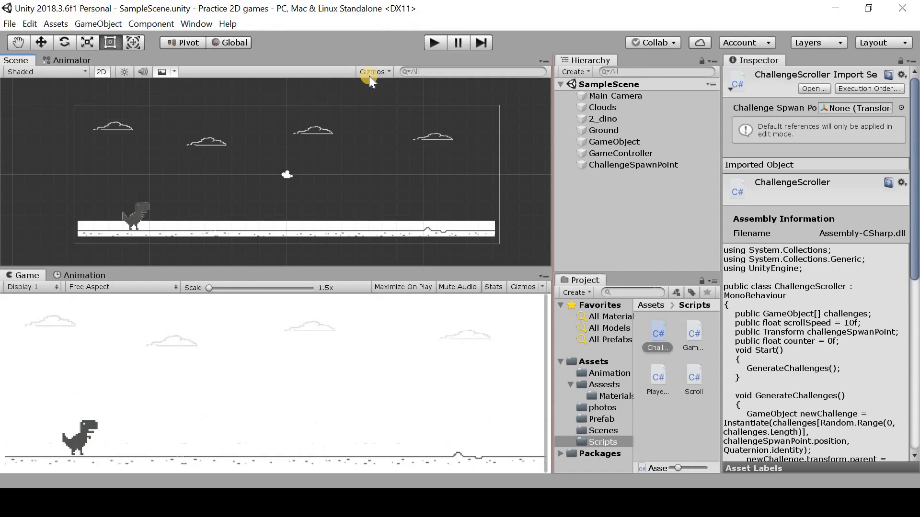
- Start the play test and follow the camera frame in the Scene view as cacti spawn
click(428, 45)
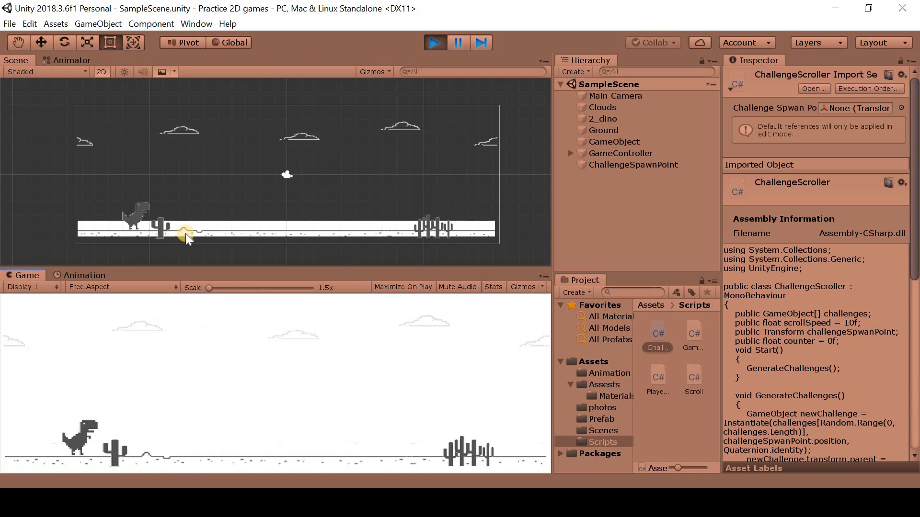
scroll(108, 217, down, 3)
scroll(110, 215, down, 2)
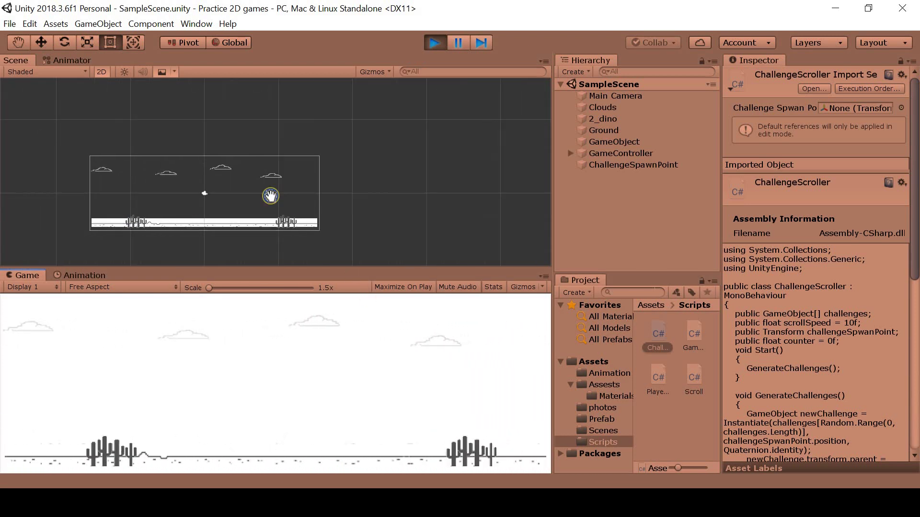
middle_drag(270, 196, 381, 196)
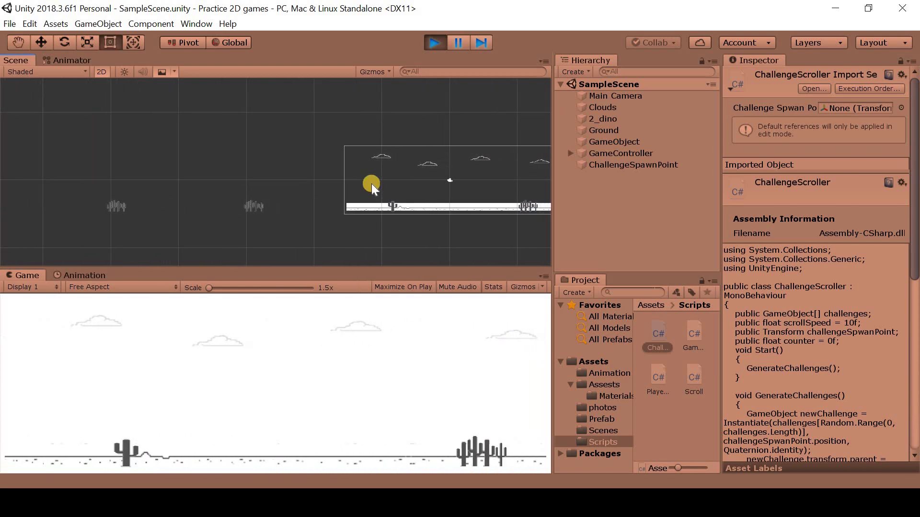
scroll(372, 183, down, 2)
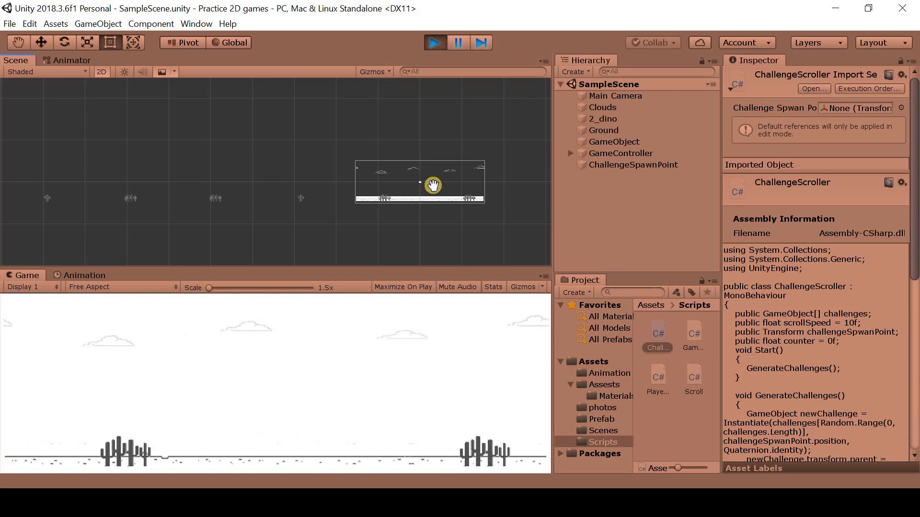
mouse_move(433, 185)
middle_down()
mouse_move(442, 183)
mouse_move(404, 203)
middle_up()
scroll(441, 184, down, 1)
scroll(441, 184, down, 1)
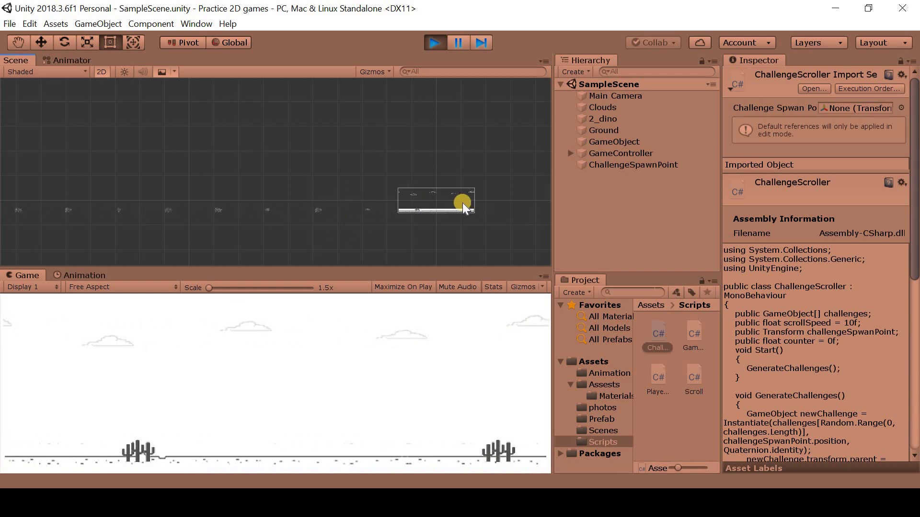
scroll(245, 220, down, 2)
scroll(245, 220, down, 1)
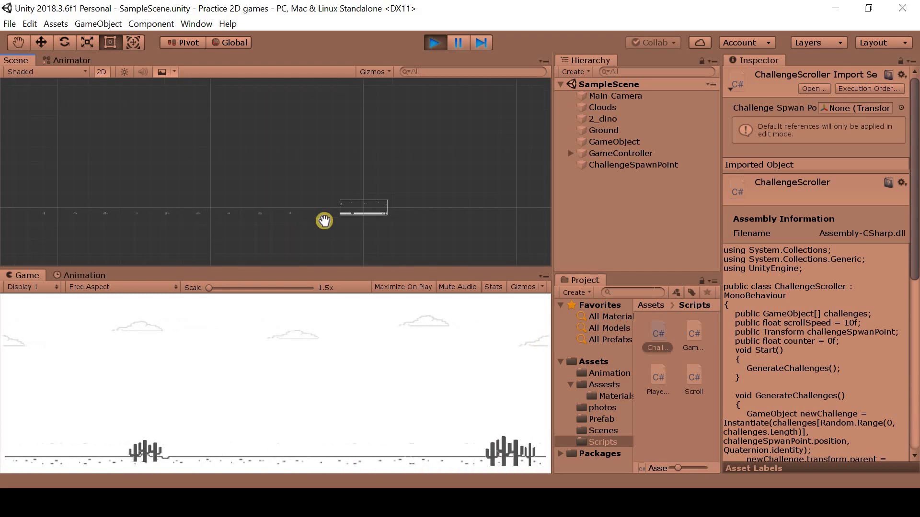
middle_drag(324, 221, 327, 214)
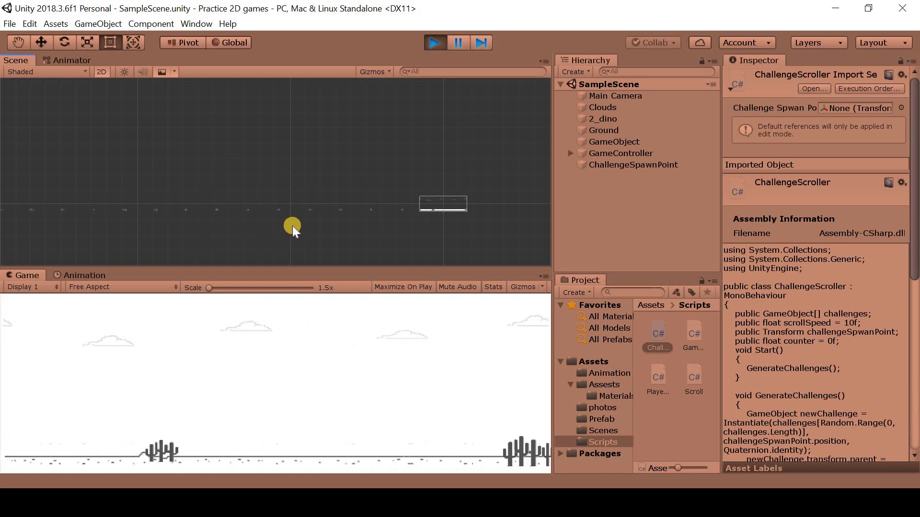
- Stop the play test, recentre the camera frame and select the dino character
scroll(302, 206, up, 1)
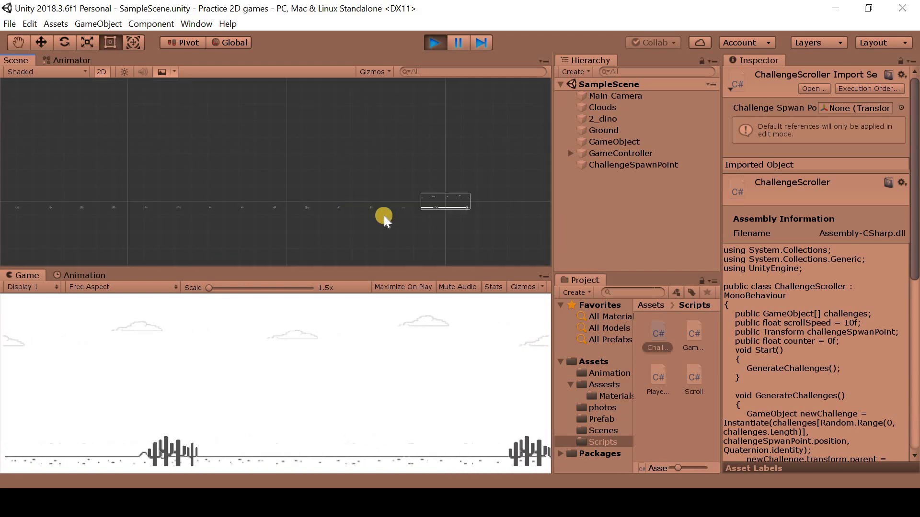
scroll(391, 213, up, 2)
scroll(158, 211, down, 1)
scroll(192, 207, up, 1)
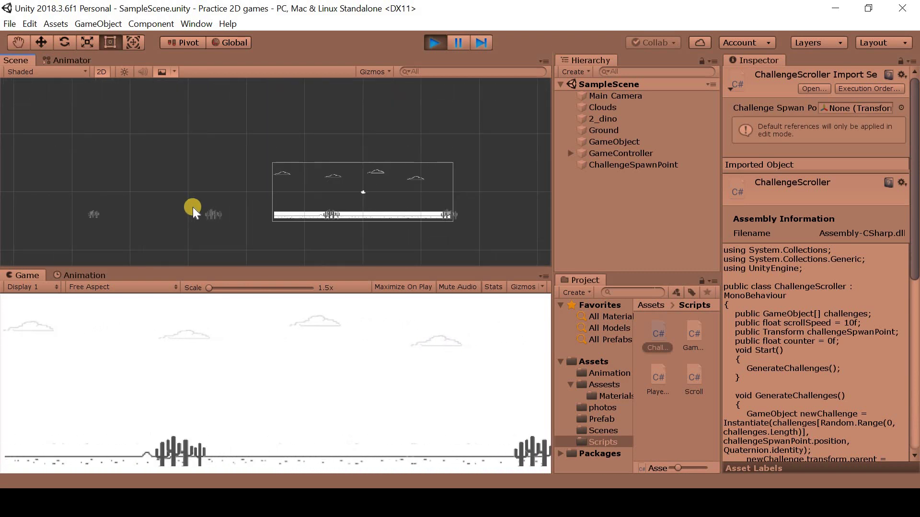
scroll(193, 207, up, 3)
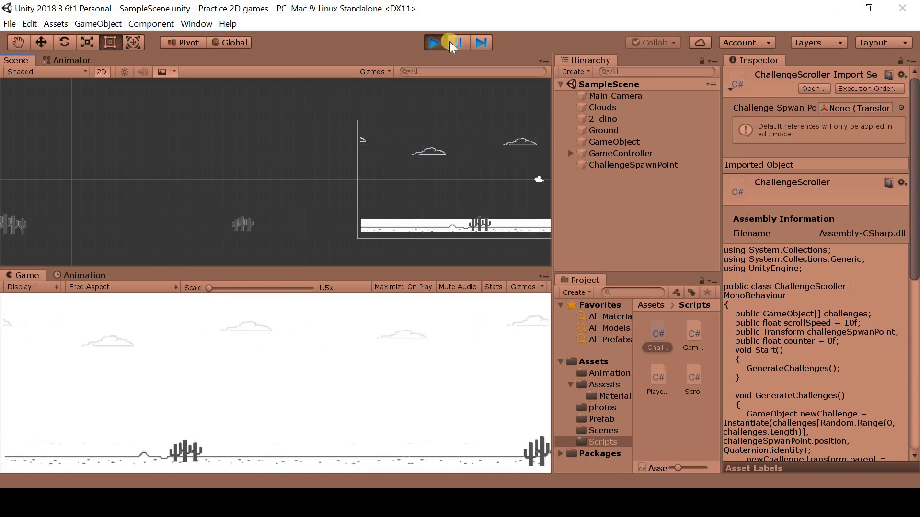
click(434, 42)
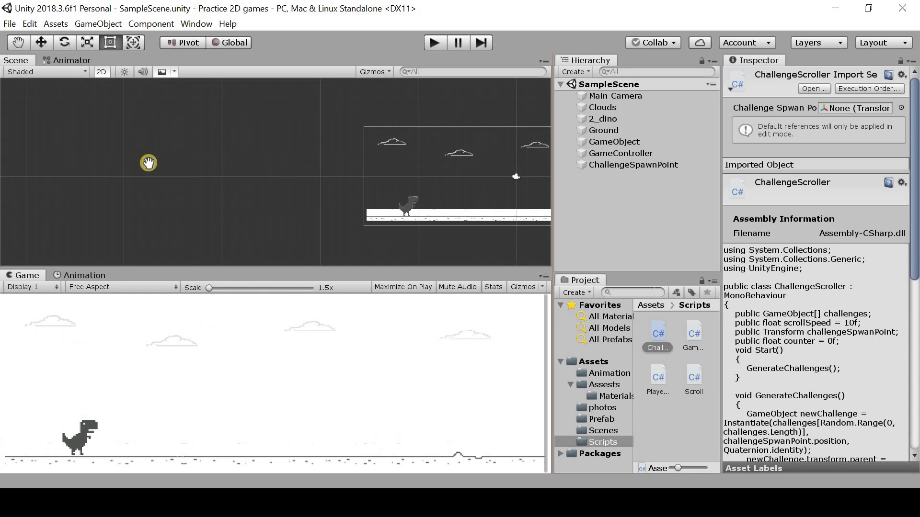
middle_drag(148, 163, 157, 228)
click(155, 219)
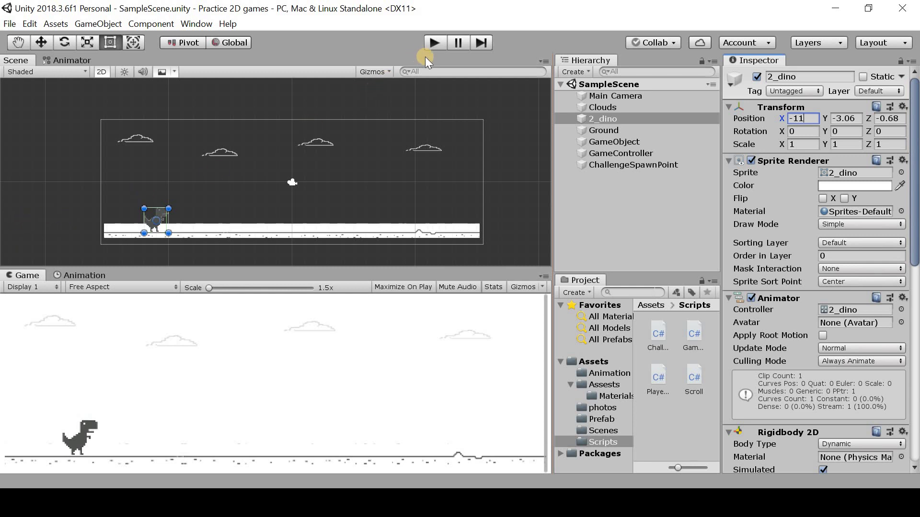
- Open ChallengeScroller.cs in Visual Studio and read down to the ScrollChallenge loop in Update
double_click(664, 337)
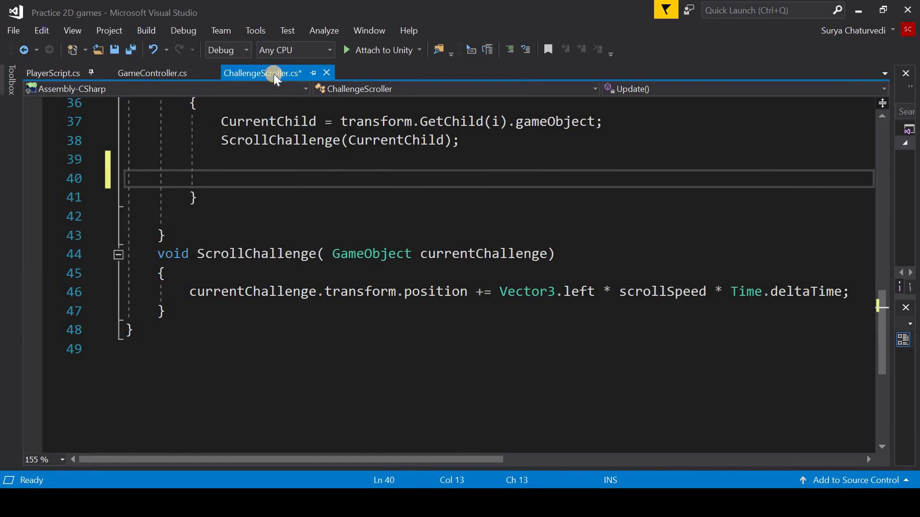
scroll(264, 208, up, 4)
scroll(265, 211, up, 3)
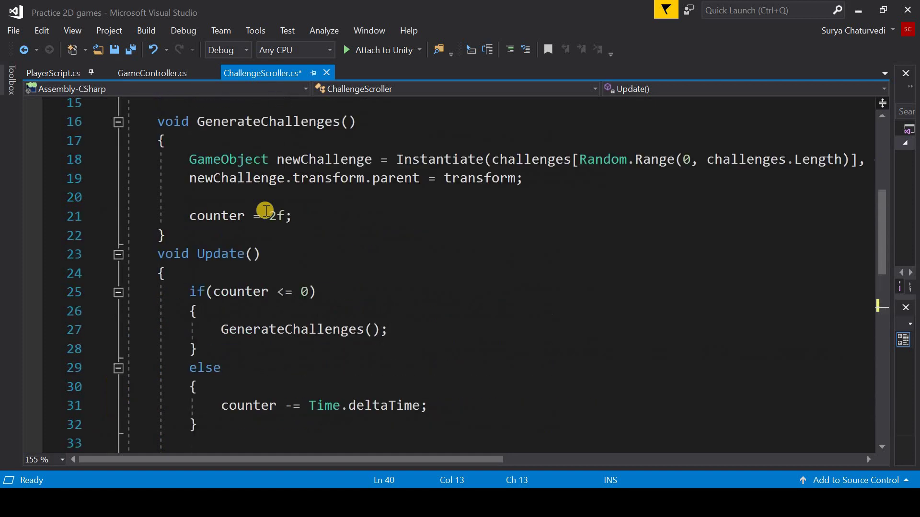
scroll(267, 208, up, 2)
scroll(283, 218, up, 3)
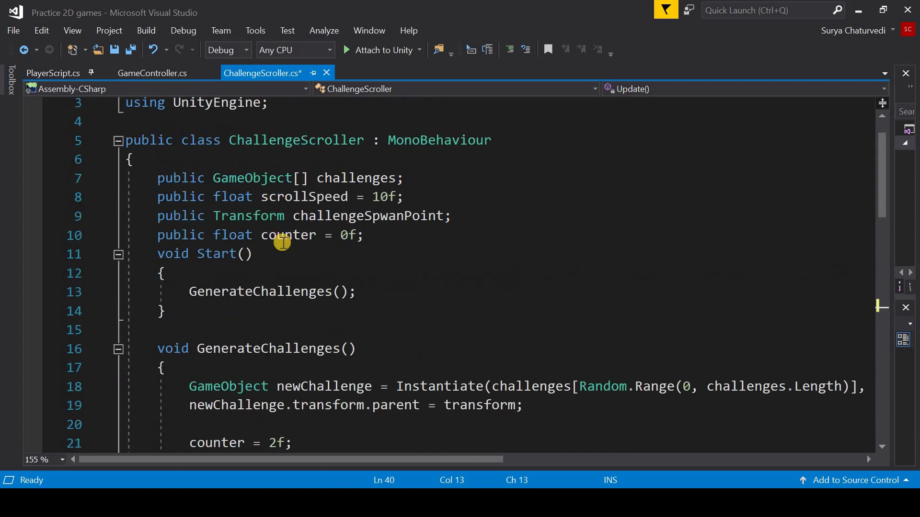
scroll(283, 242, down, 4)
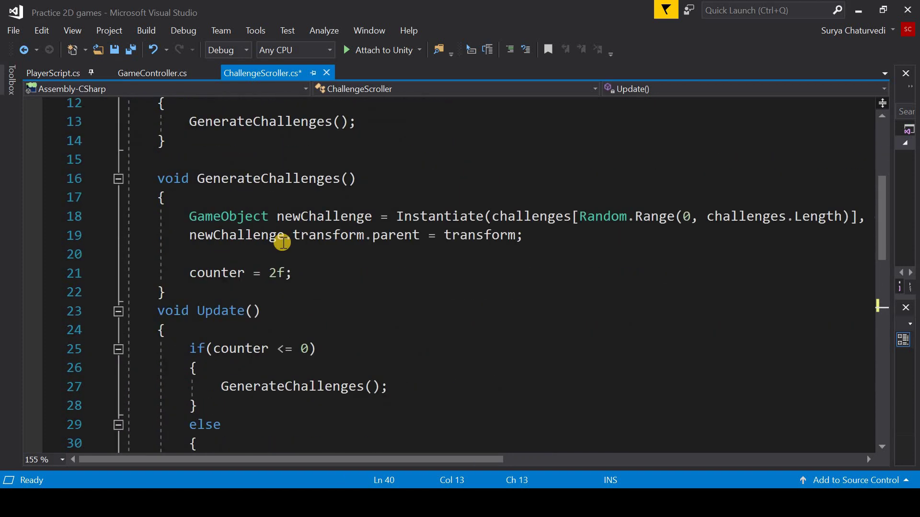
scroll(281, 239, down, 2)
scroll(282, 243, down, 1)
scroll(281, 249, down, 2)
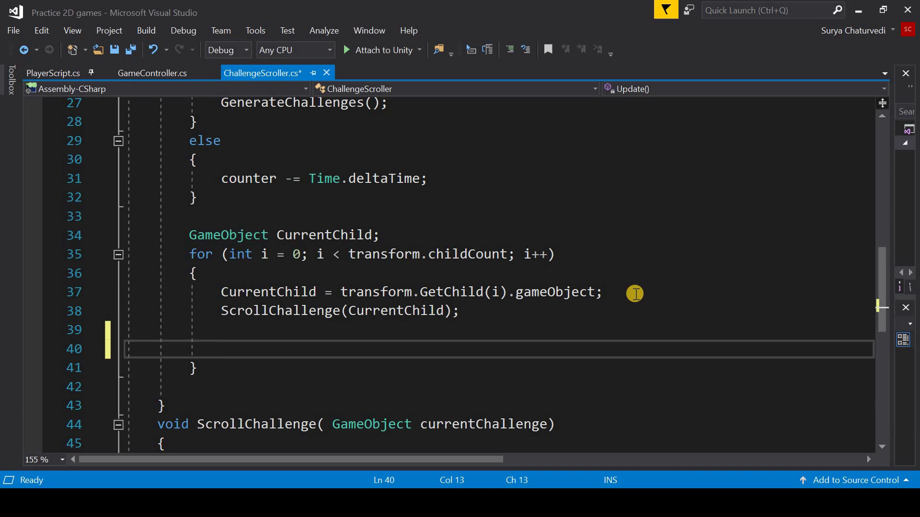
- Add the condition if (CurrentChild.transform.position.x <= -20f) inside the scroll loop
text(if(curr)
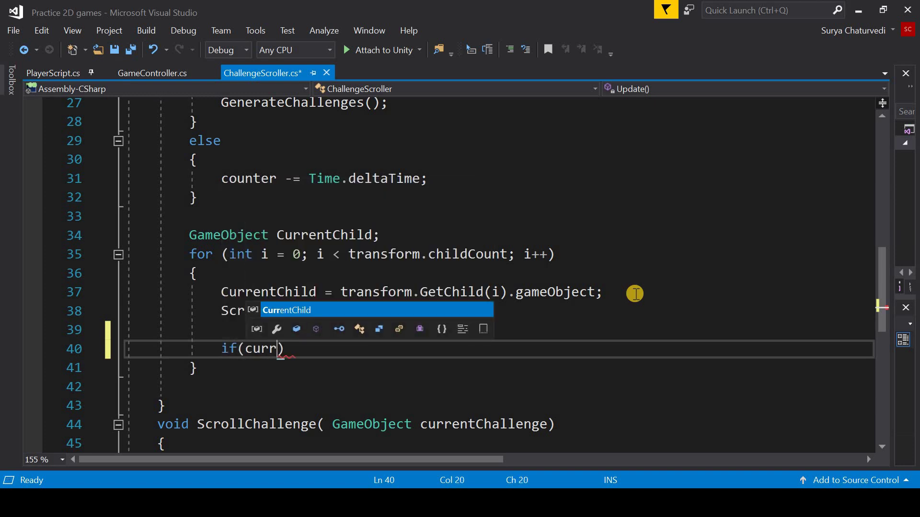
key(Tab)
text(.tr)
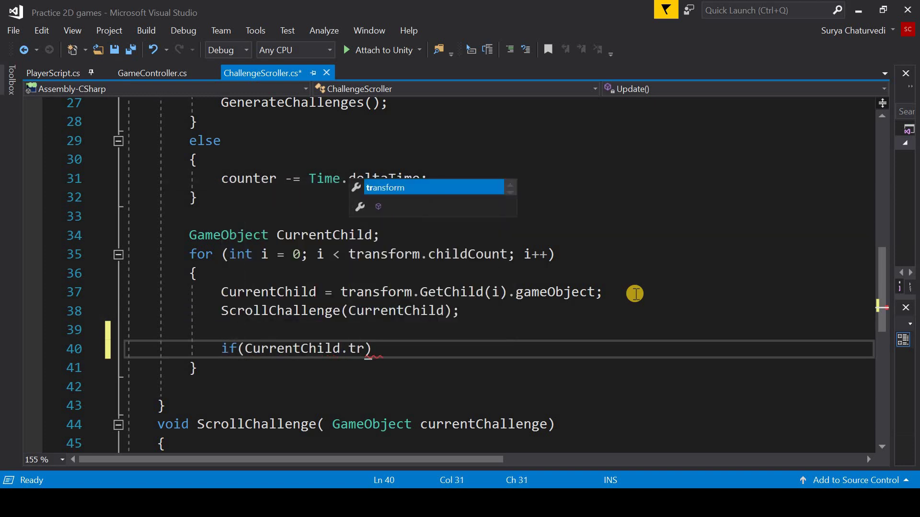
key(Tab)
text(.po)
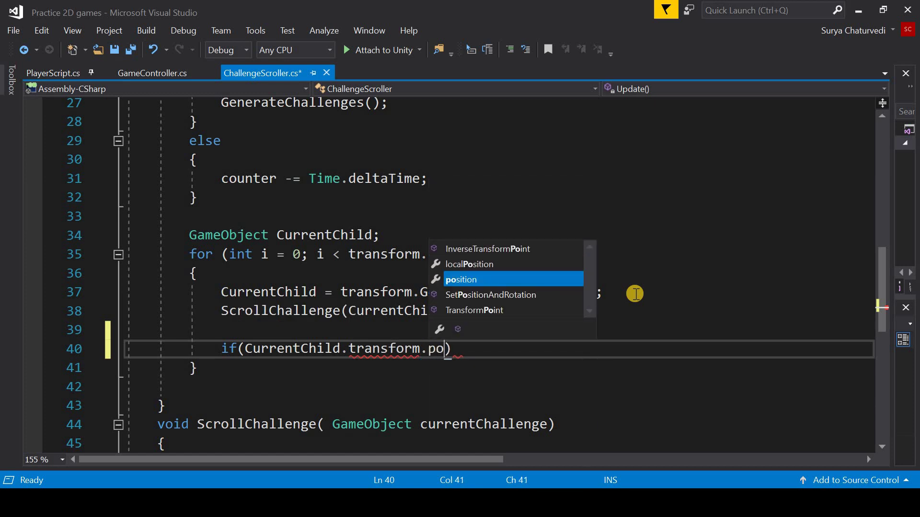
key(Tab)
text(.x = )
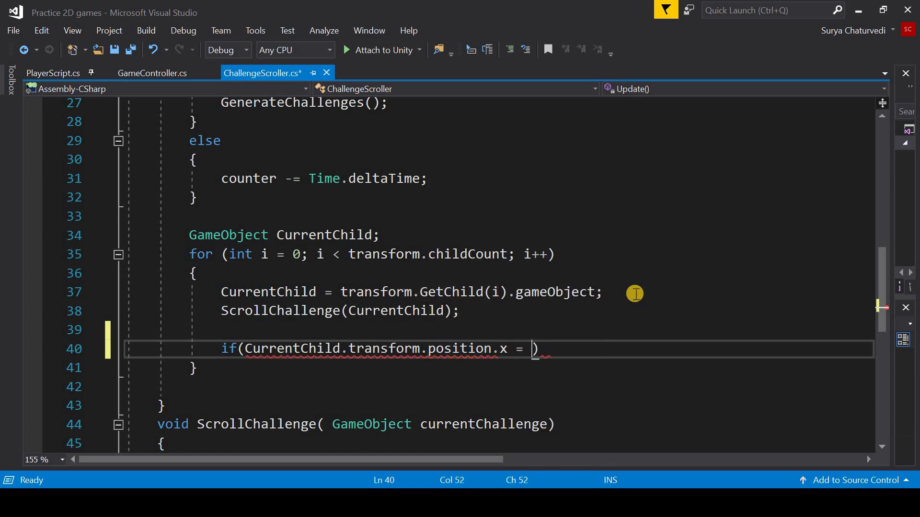
text(=-20f)
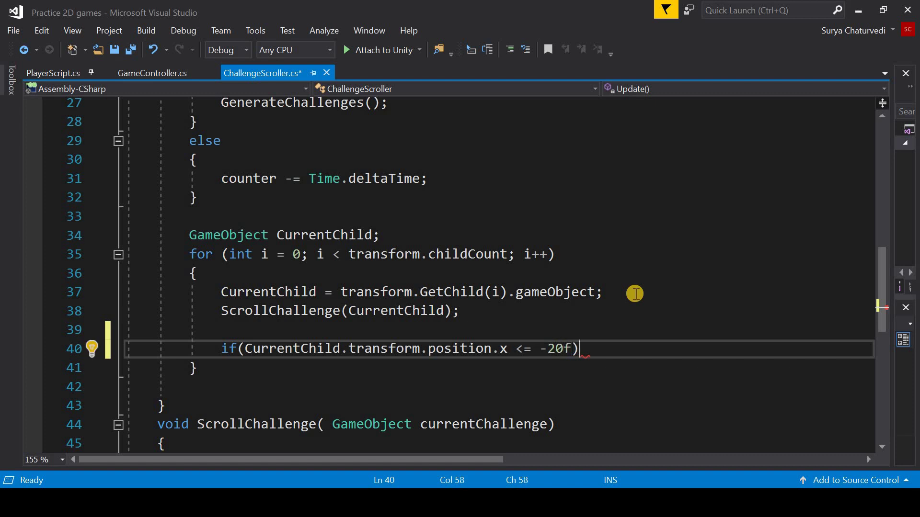
- Give the if statement a body calling Destroy(CurrentChild)
key(Return)
key(Return)
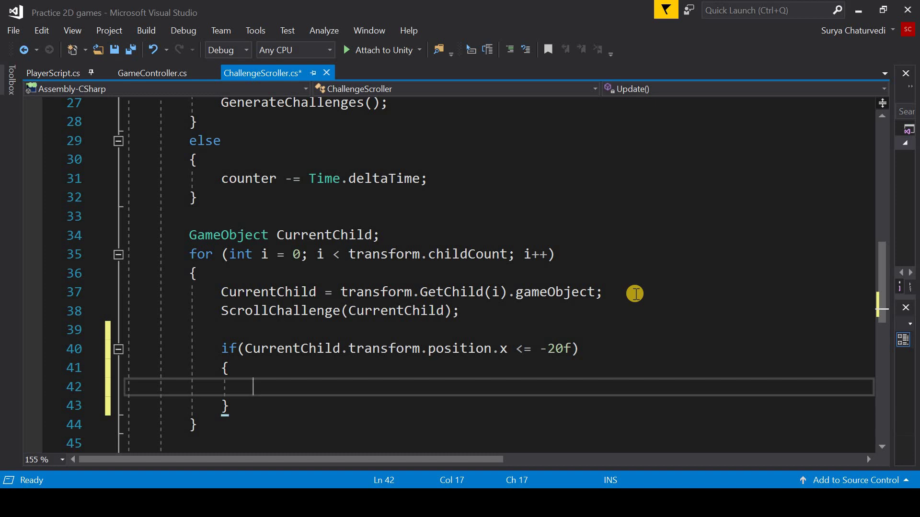
text(des)
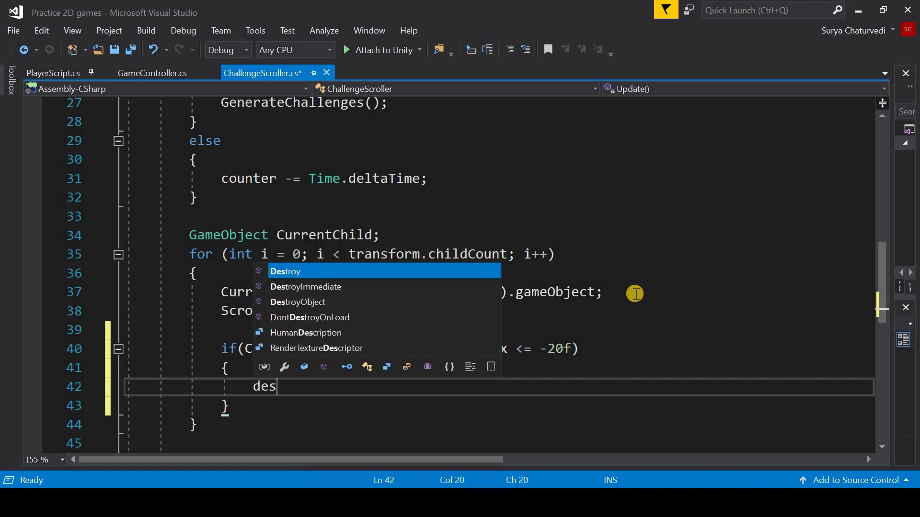
key(Tab)
text(()
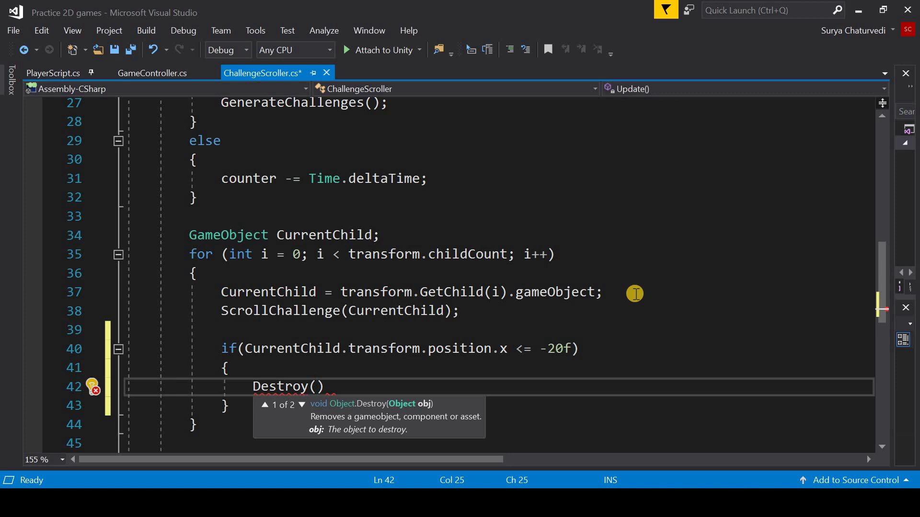
text(u)
key(Tab)
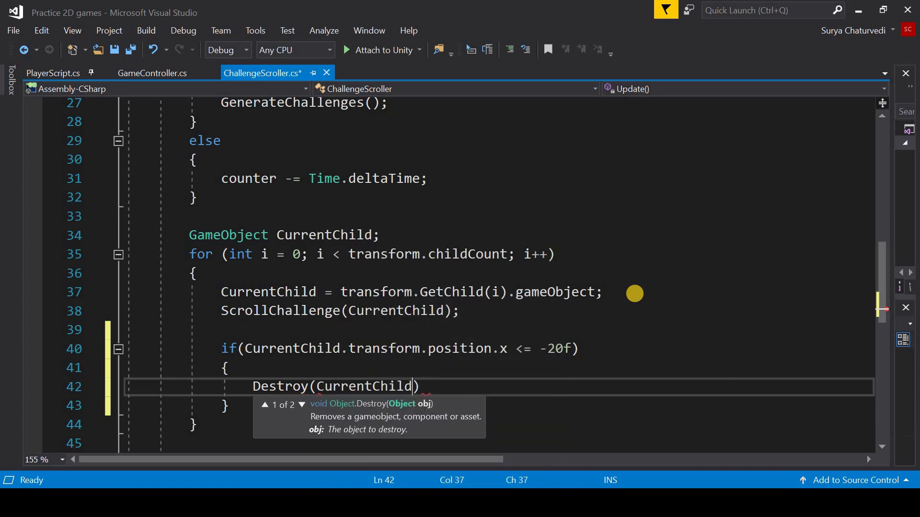
text())
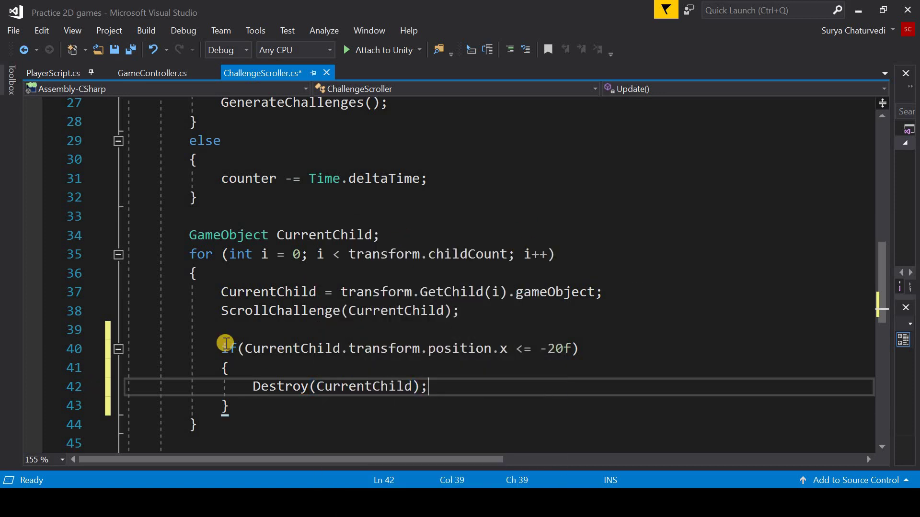
- Select the new destroy block and save ChallengeScroller.cs
click(222, 349)
shift+click(230, 407)
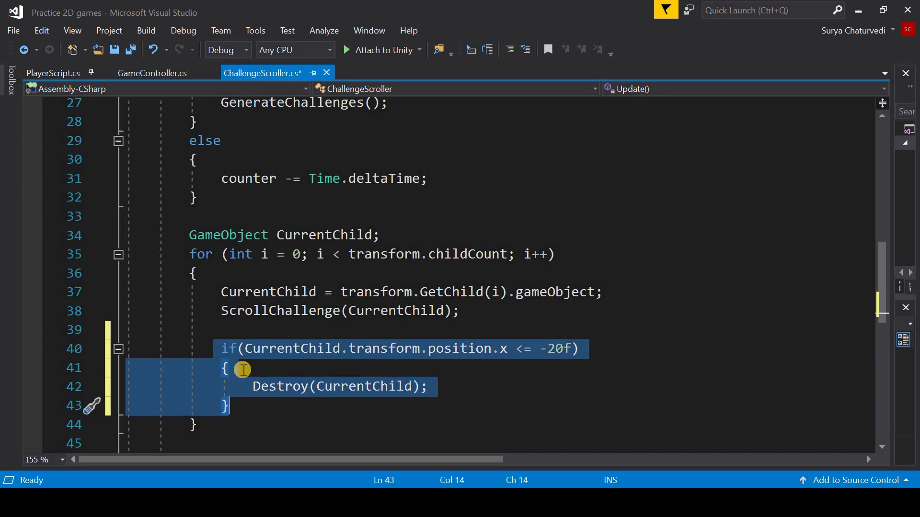
key(ctrl+s)
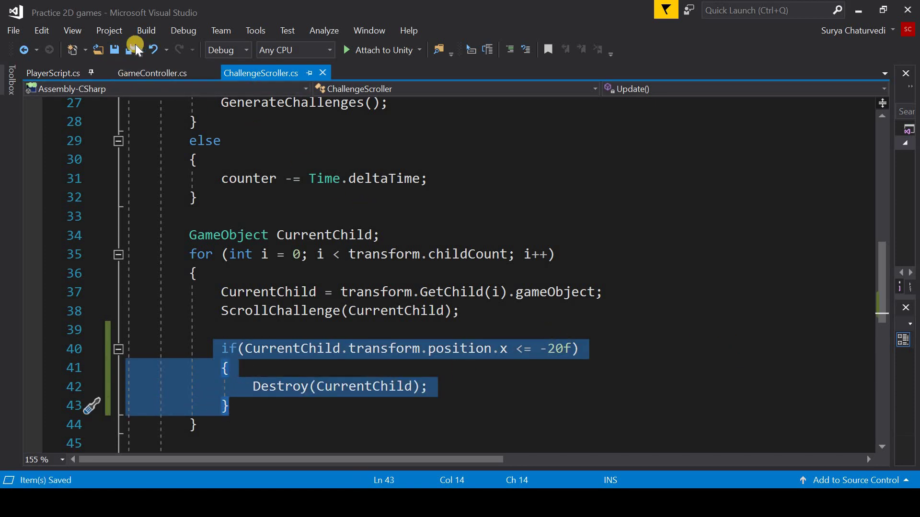
key(alt+Tab)
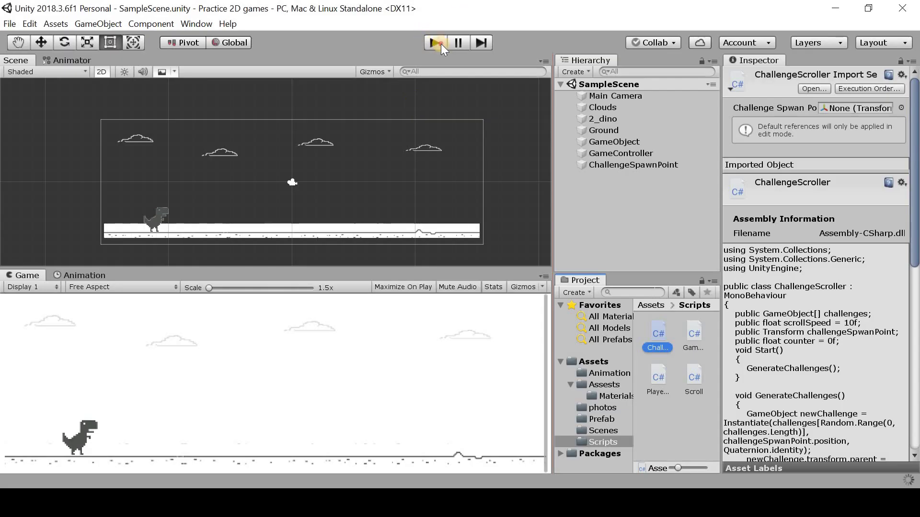
- Play-test the updated runner twice, following the ground and cacti in the Scene view
click(440, 44)
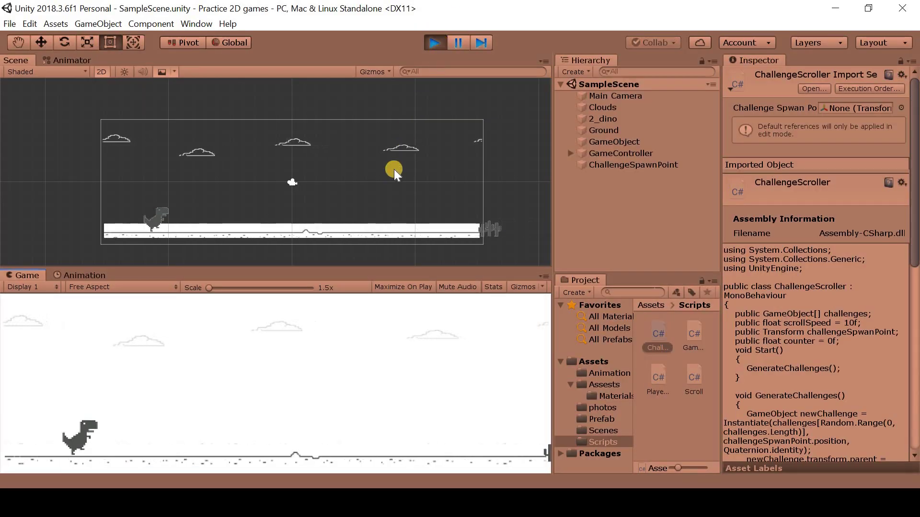
scroll(182, 194, down, 2)
middle_drag(244, 179, 182, 206)
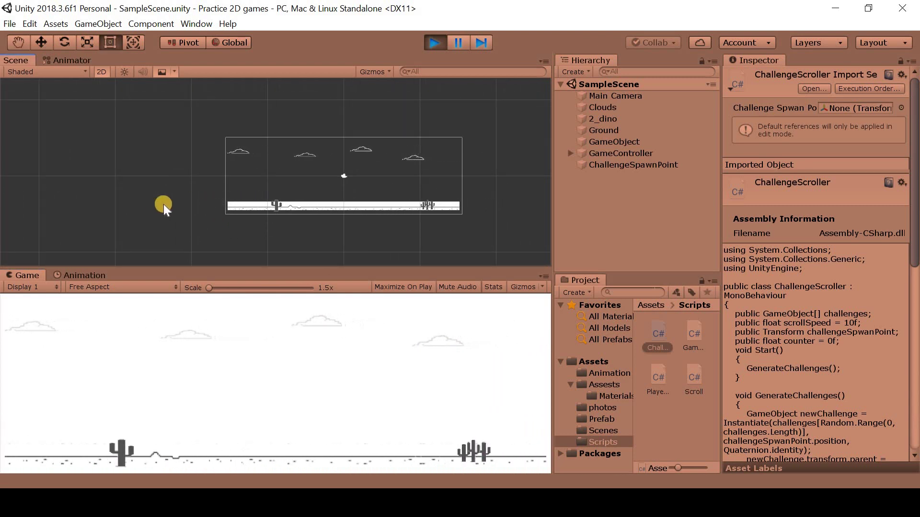
scroll(162, 205, up, 3)
scroll(163, 205, up, 2)
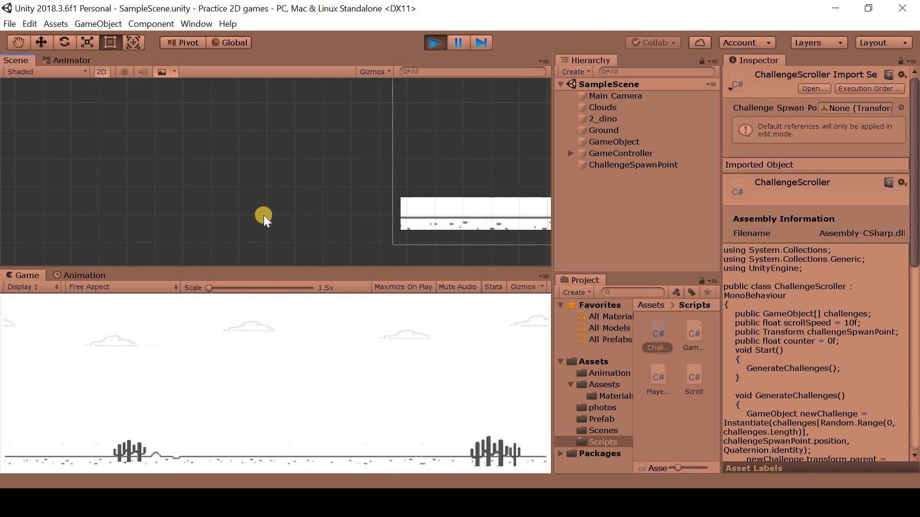
middle_drag(264, 215, 140, 222)
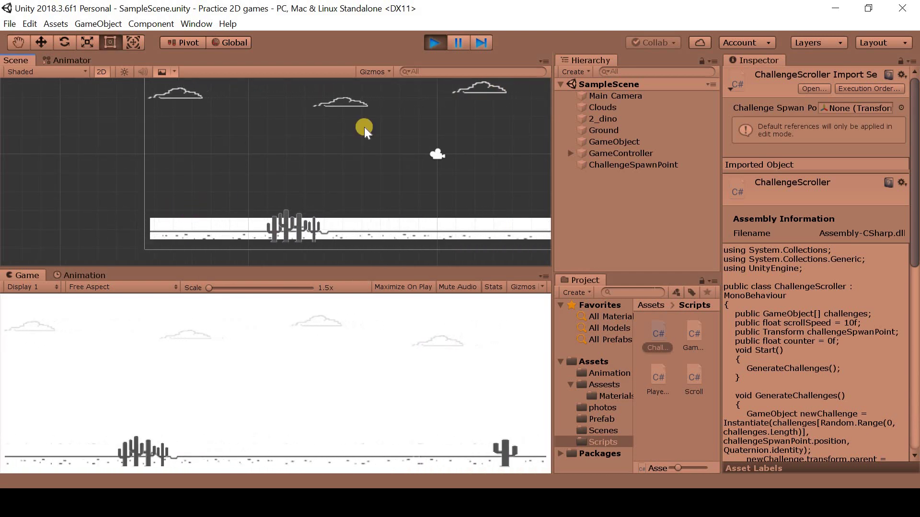
click(433, 44)
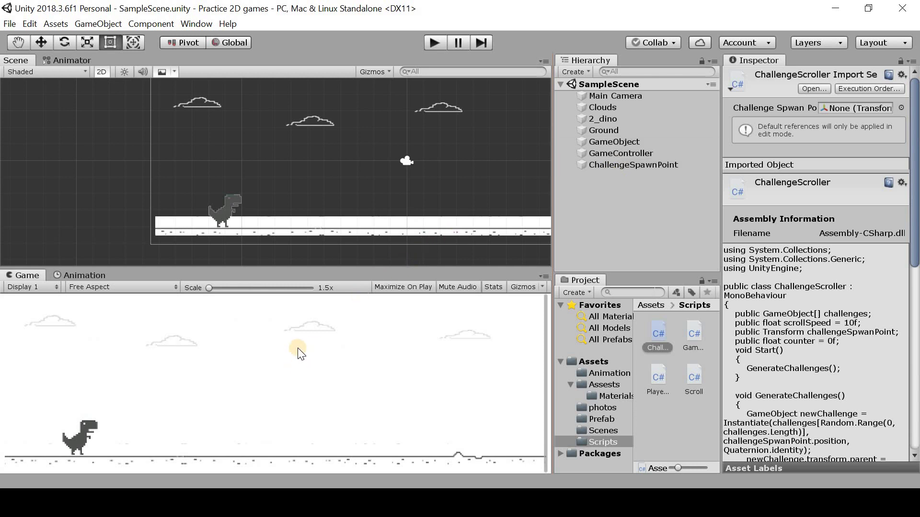
click(429, 44)
click(54, 442)
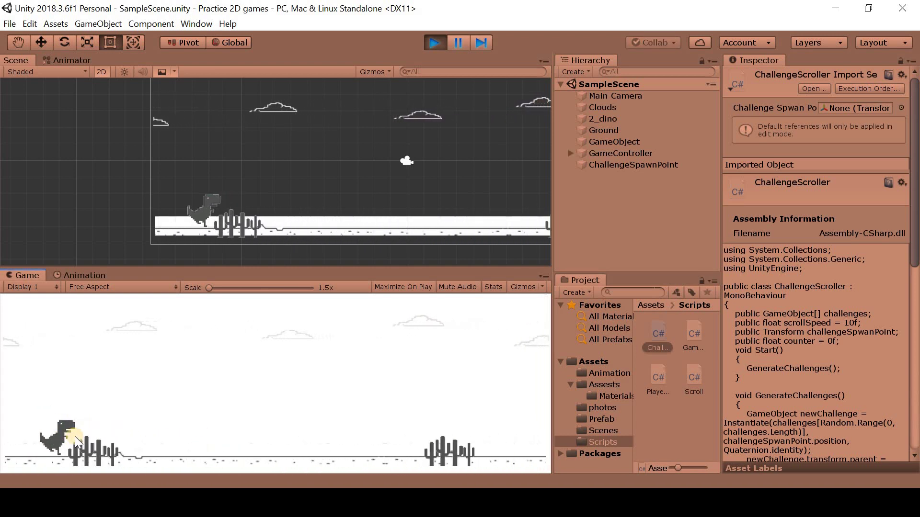
click(440, 46)
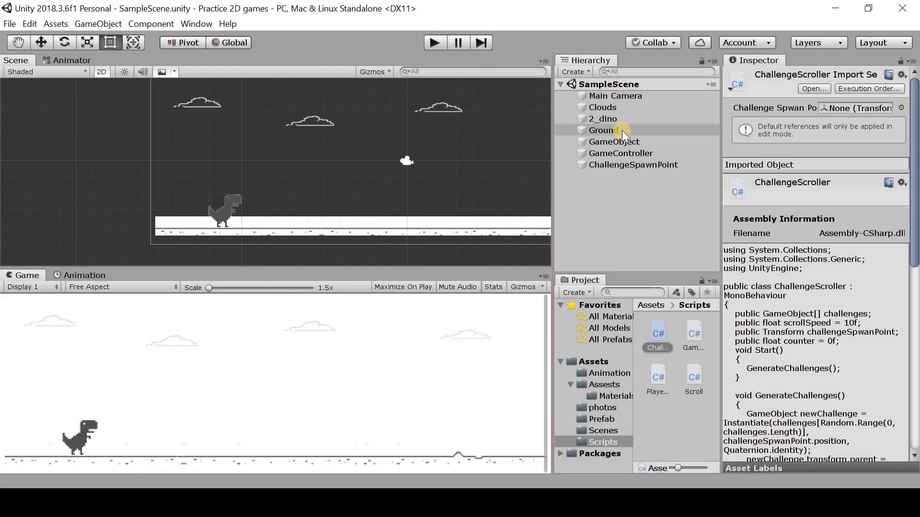
- Select 2_dino and inspect its Box Collider 2D, then stop the running game
click(622, 118)
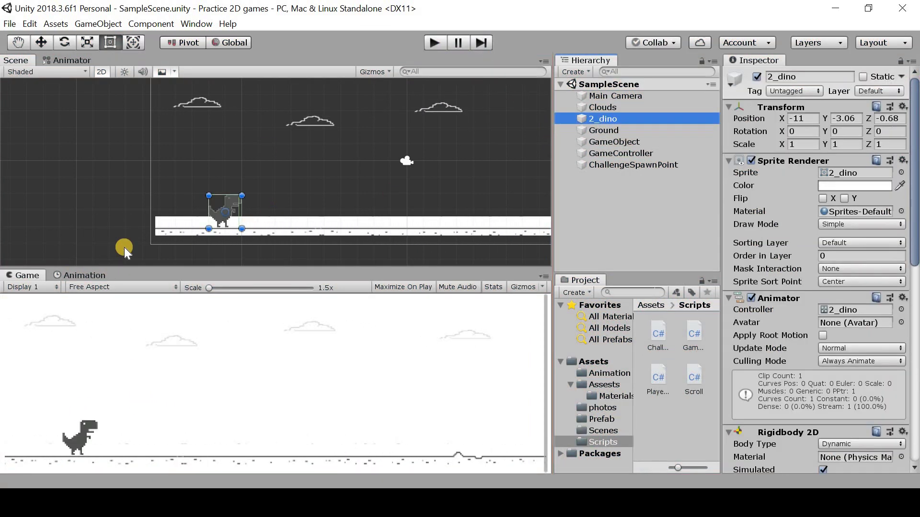
scroll(246, 205, up, 1)
scroll(291, 190, up, 3)
scroll(298, 189, up, 1)
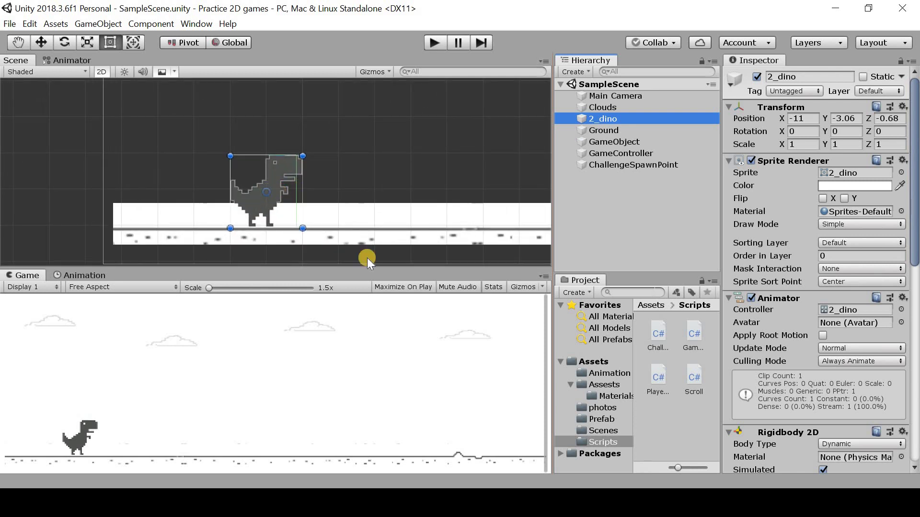
scroll(835, 369, down, 5)
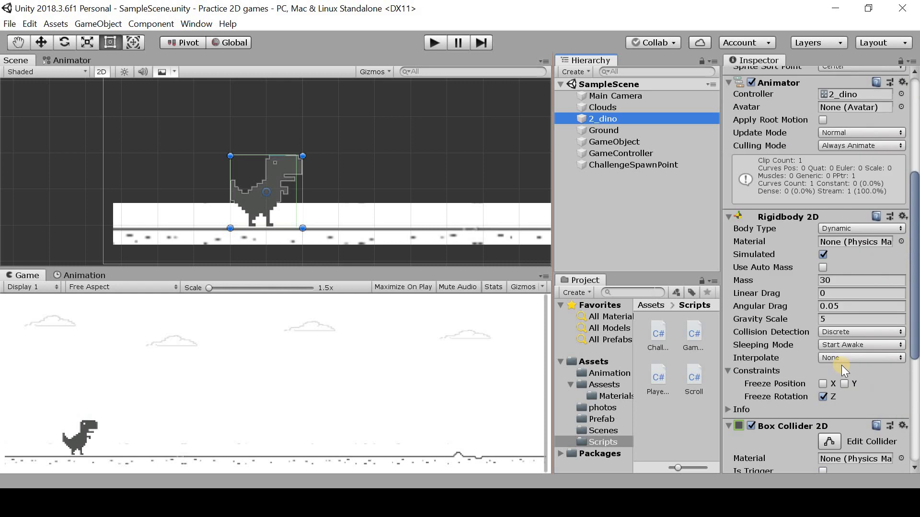
scroll(842, 365, down, 2)
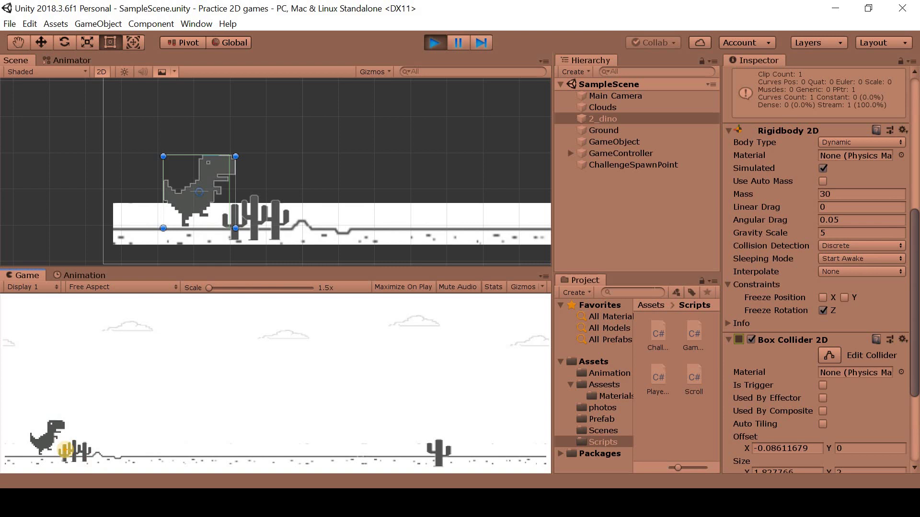
drag(35, 467, 20, 444)
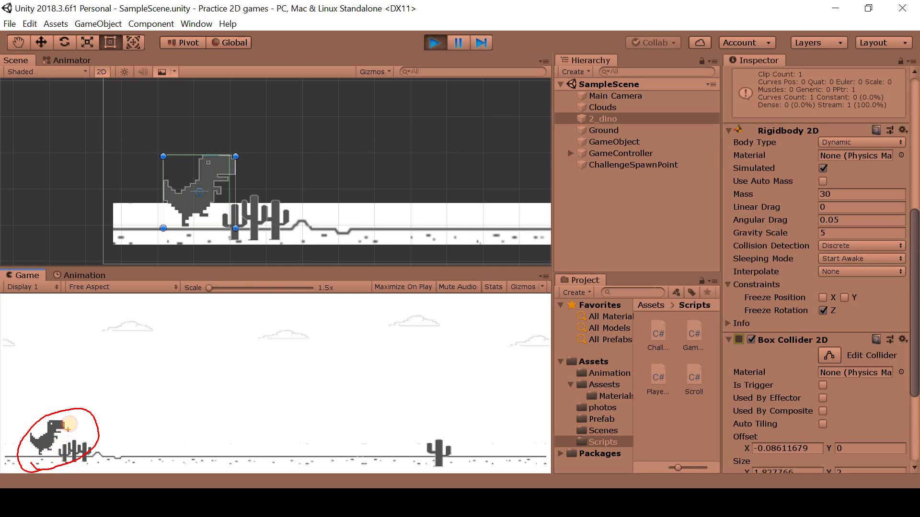
drag(71, 424, 48, 460)
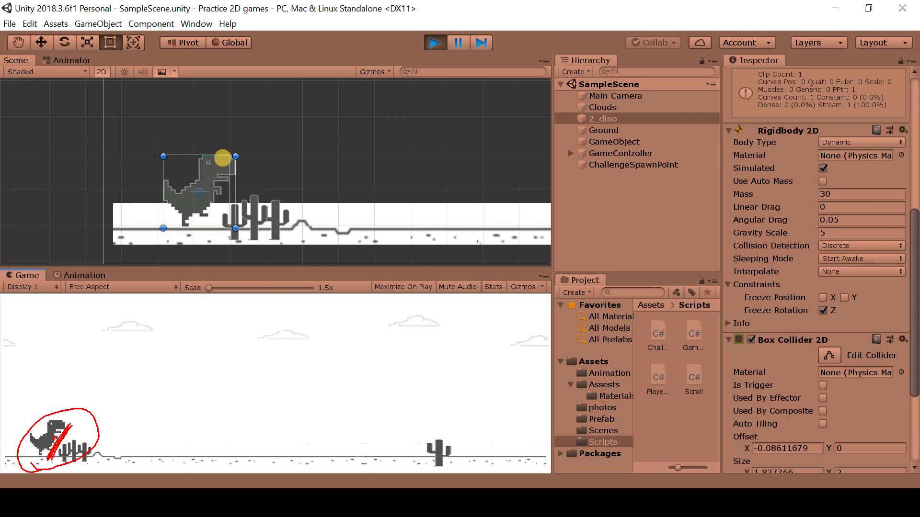
mouse_move(219, 155)
mouse_down()
mouse_move(234, 218)
mouse_move(287, 237)
mouse_up()
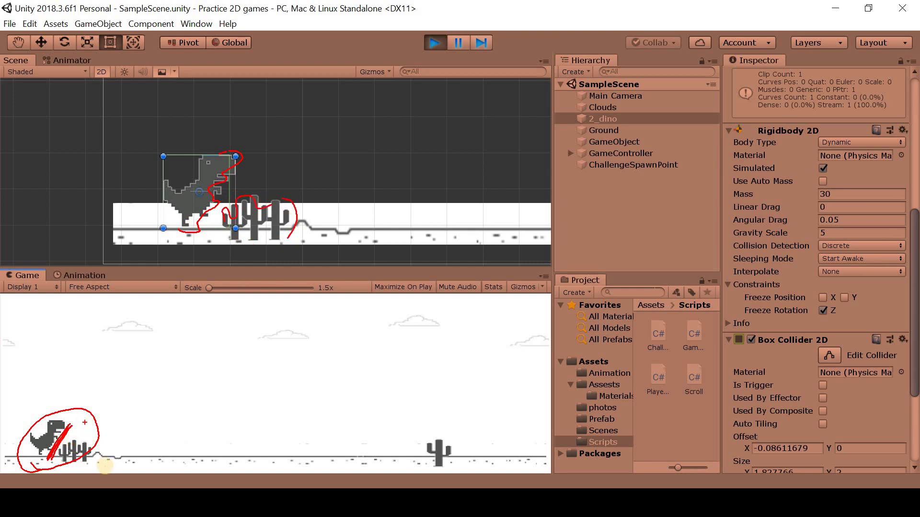
click(104, 465)
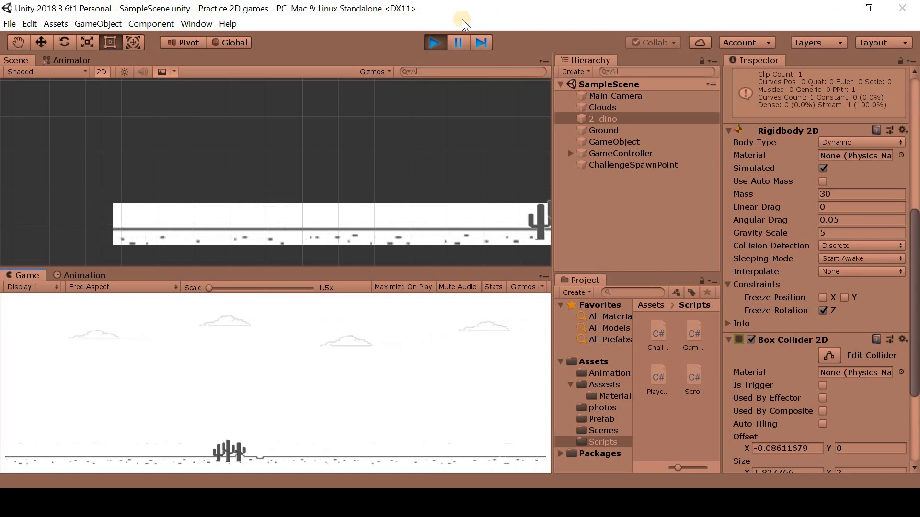
click(434, 43)
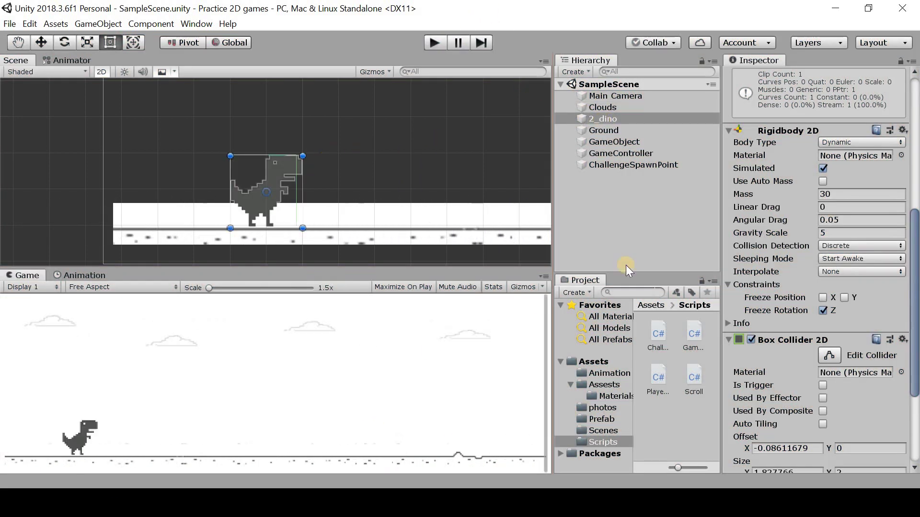
- Remove the dino's Box Collider 2D and add a Polygon Collider 2D instead
scroll(841, 350, down, 3)
scroll(847, 381, down, 2)
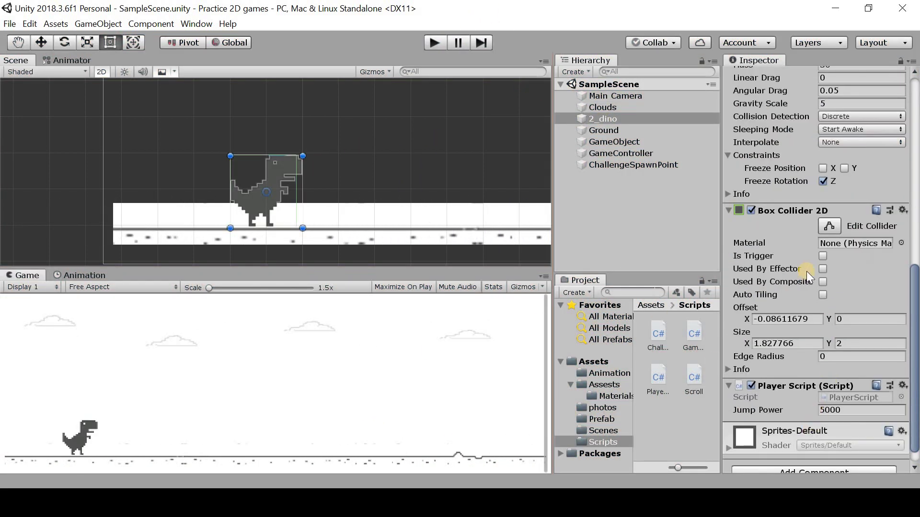
right_click(867, 211)
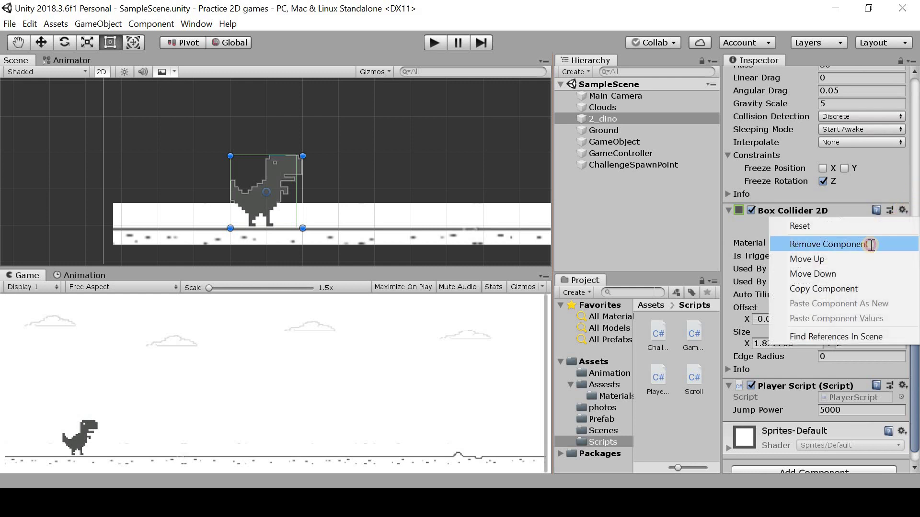
click(870, 245)
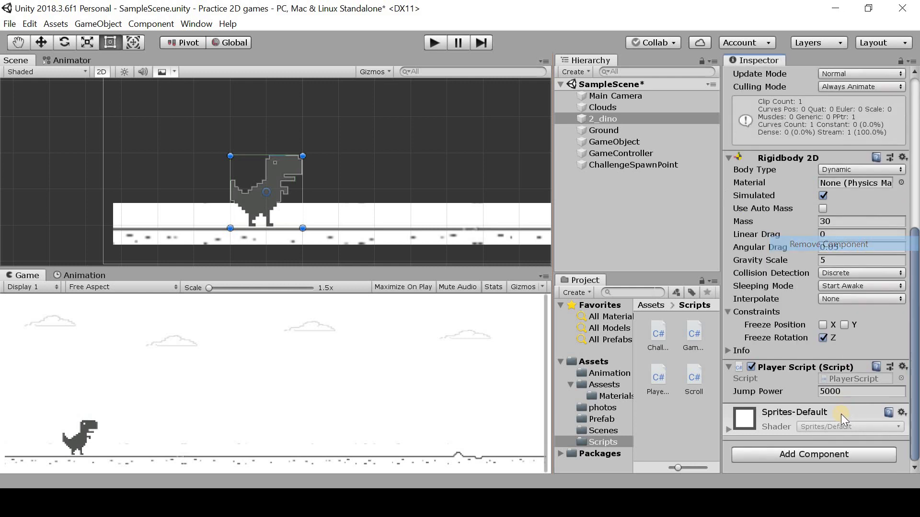
click(814, 454)
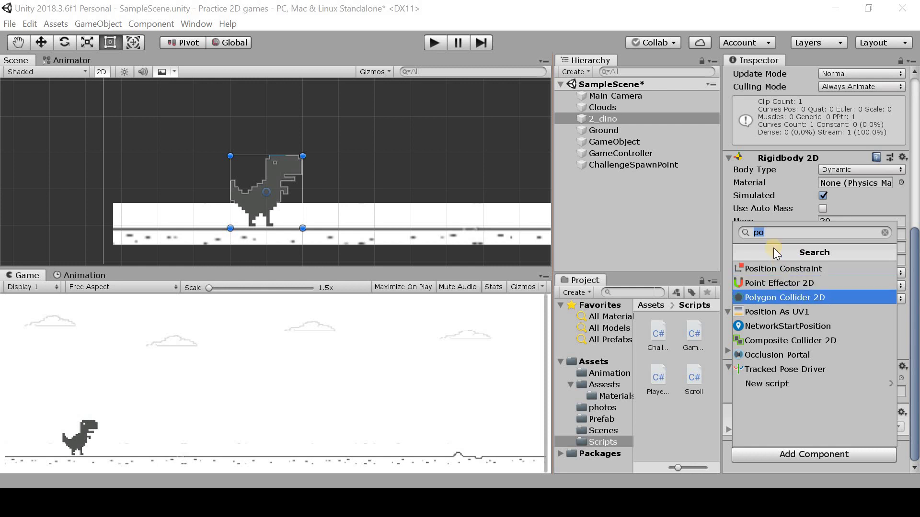
click(775, 293)
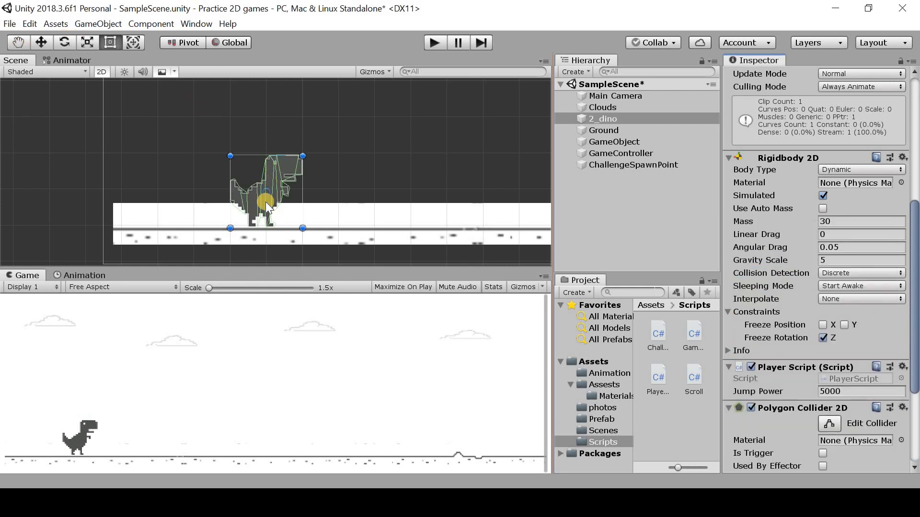
- Reframe the Scene view around the camera frame and start a new play test
scroll(265, 202, up, 3)
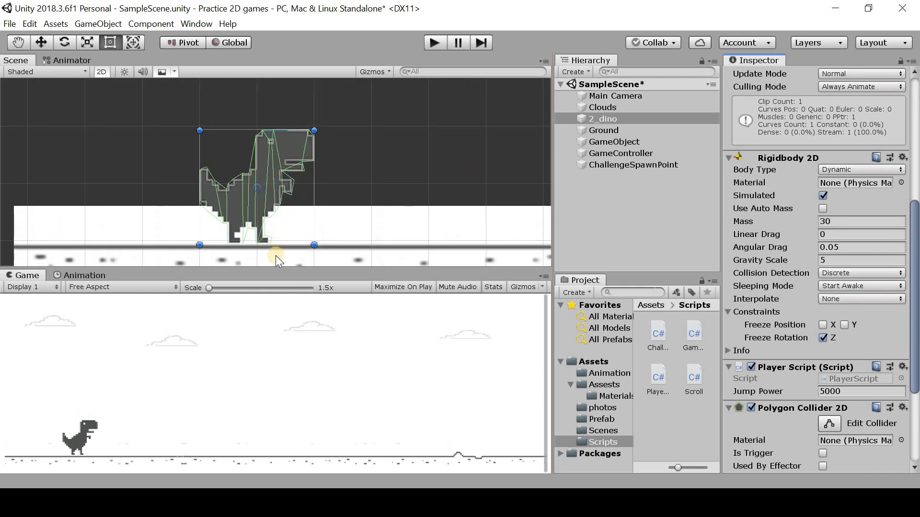
scroll(227, 203, up, 1)
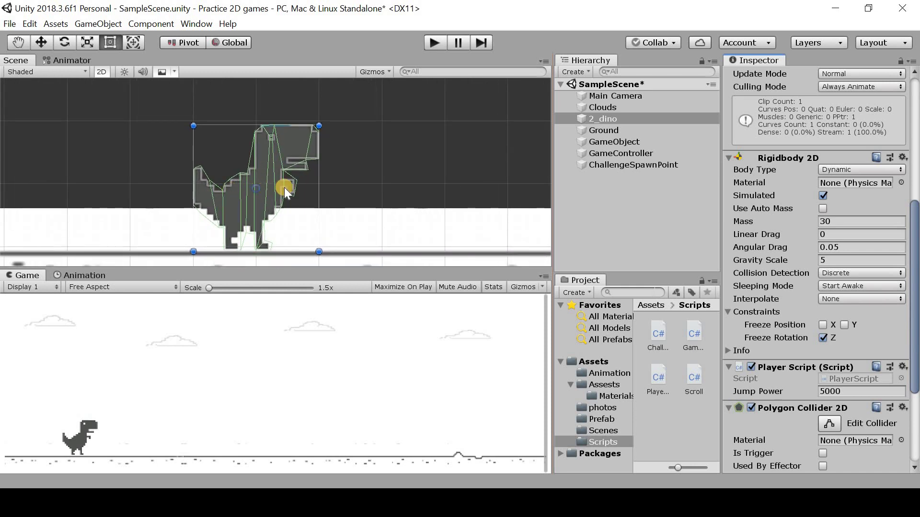
scroll(337, 137, down, 3)
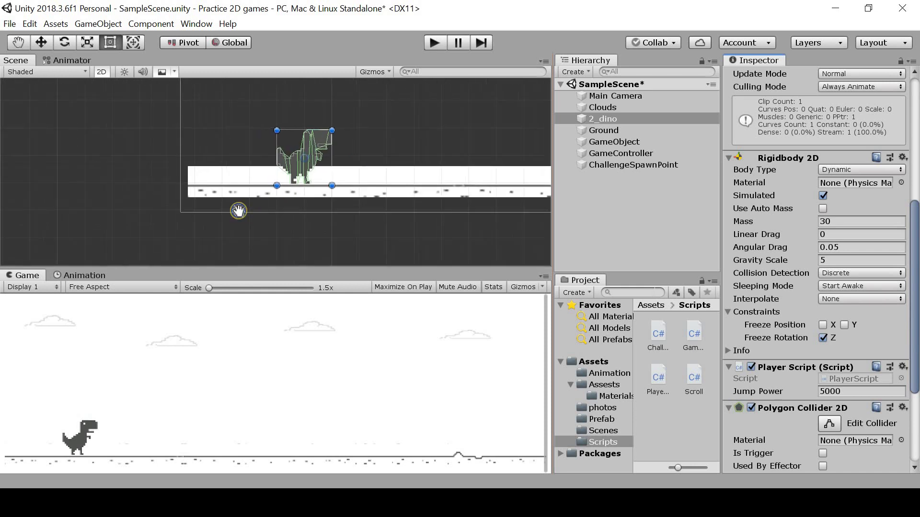
middle_drag(383, 96, 237, 180)
scroll(236, 180, down, 4)
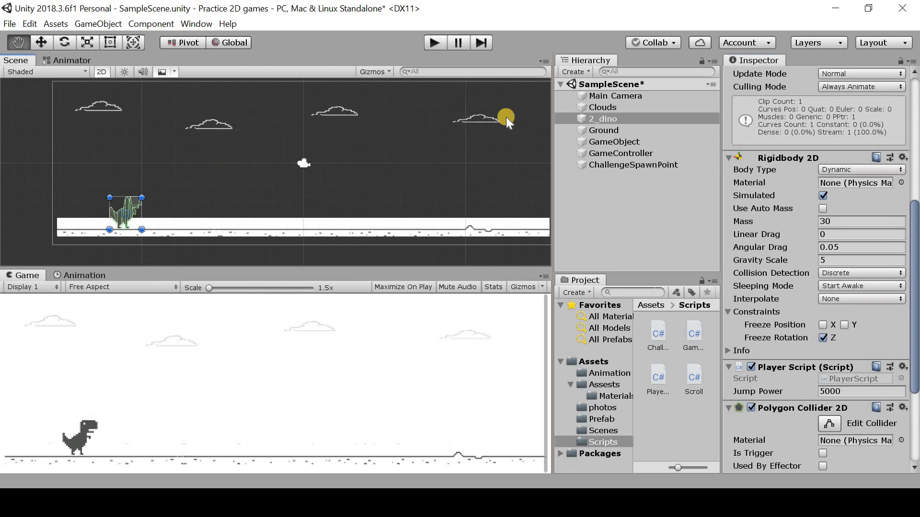
drag(629, 161, 612, 117)
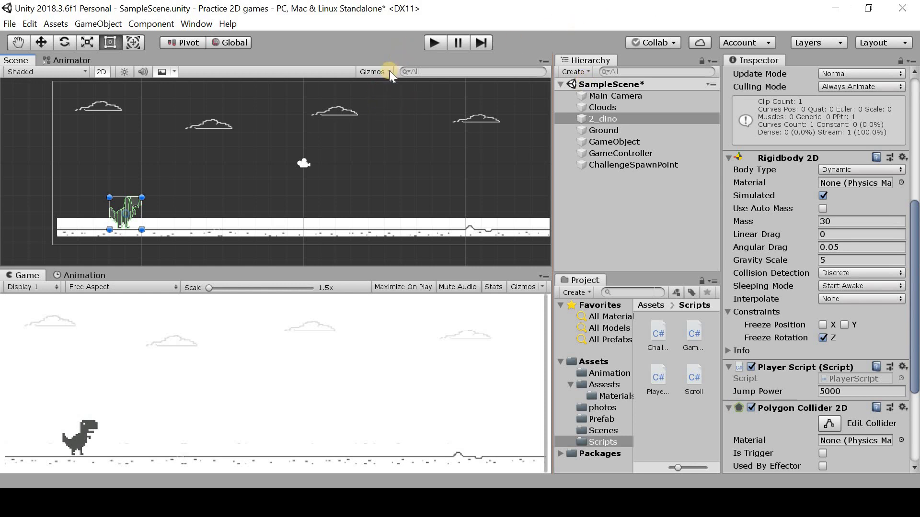
scroll(323, 187, down, 1)
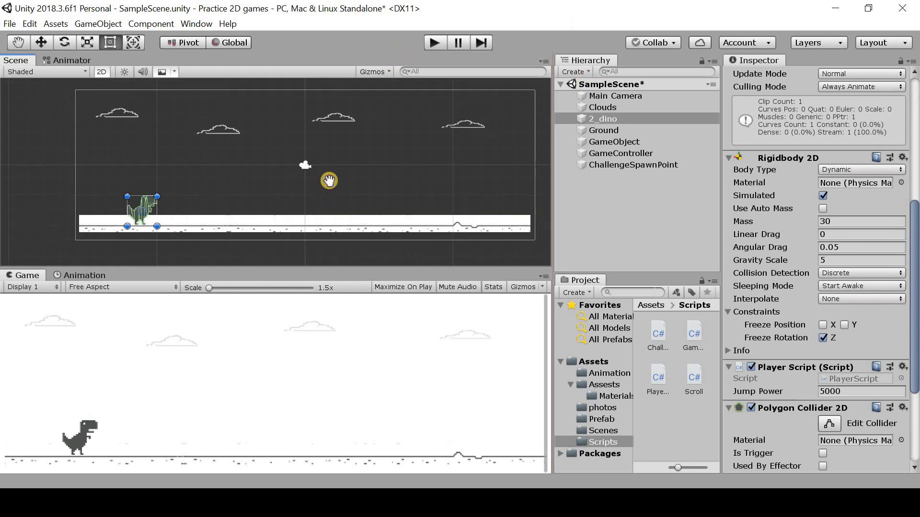
middle_drag(329, 180, 311, 171)
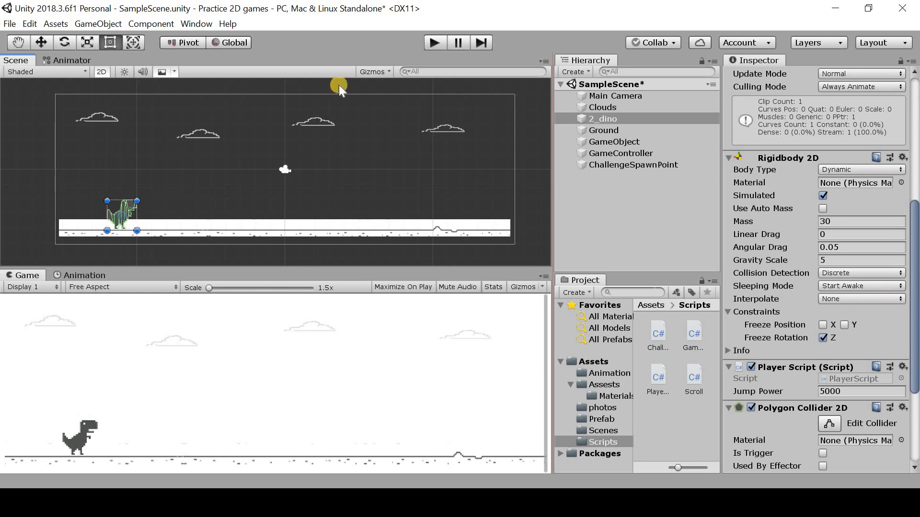
click(433, 43)
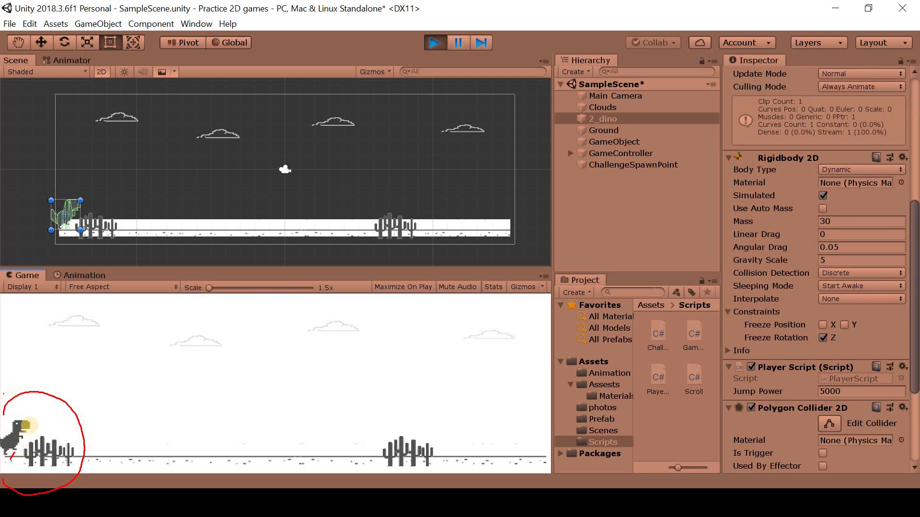
- Circle the dino stuck at the first cactus and mark the cactus with notes and an arrow
mouse_move(10, 460)
mouse_down()
mouse_move(31, 421)
mouse_move(18, 440)
mouse_up()
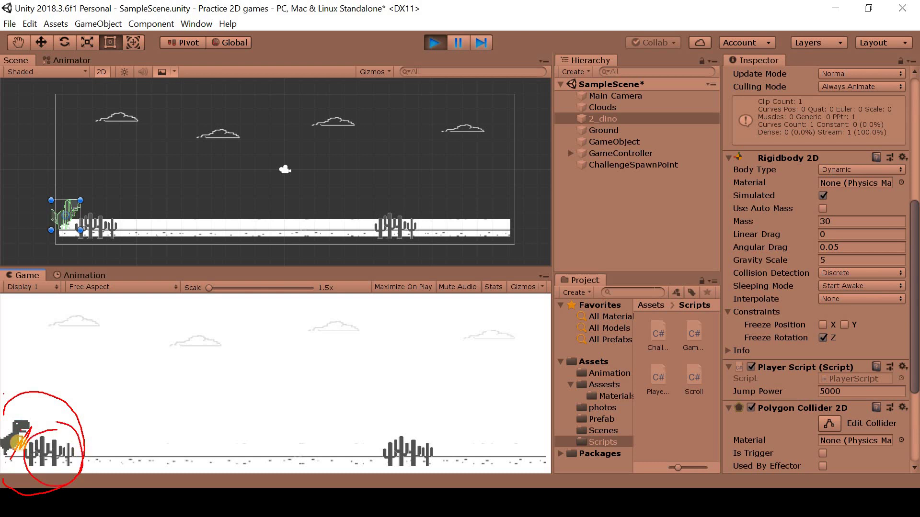
mouse_move(137, 193)
mouse_down()
mouse_move(123, 197)
mouse_move(137, 171)
mouse_up()
mouse_move(155, 156)
mouse_down()
mouse_move(153, 181)
mouse_move(166, 183)
mouse_up()
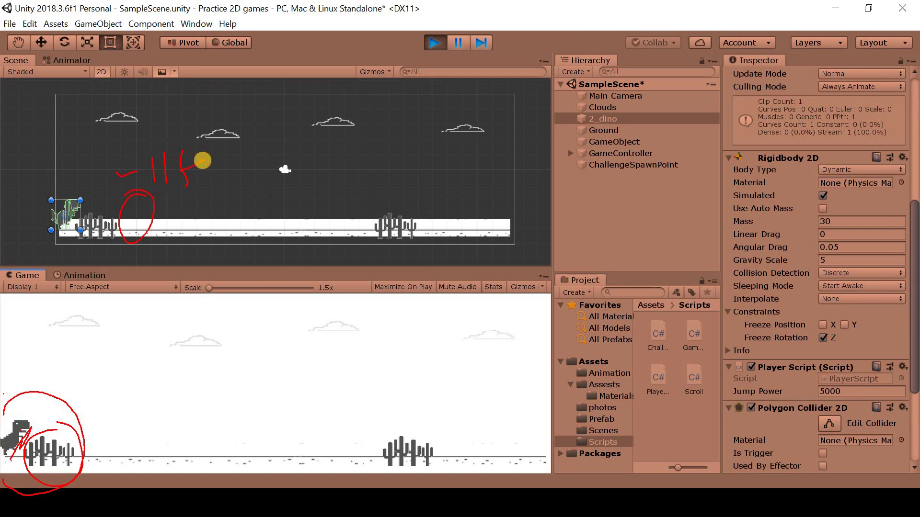
click(168, 216)
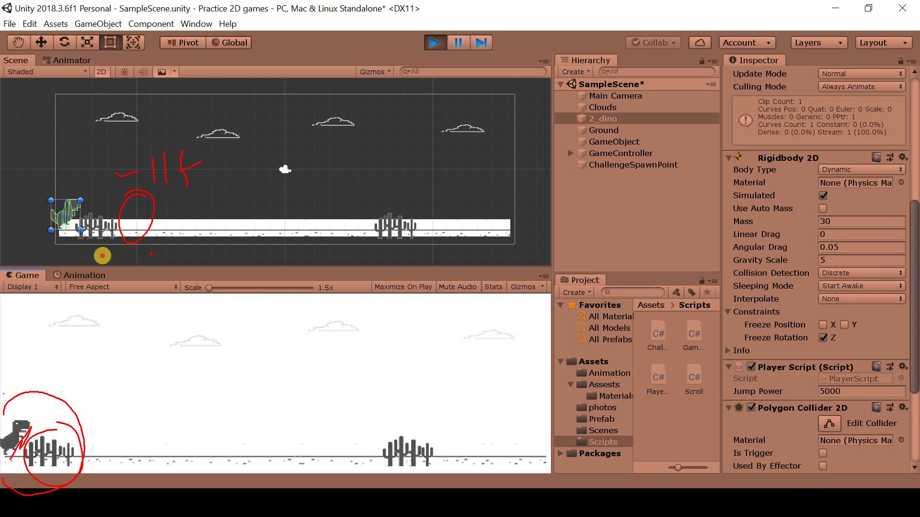
drag(158, 257, 105, 250)
drag(108, 248, 100, 257)
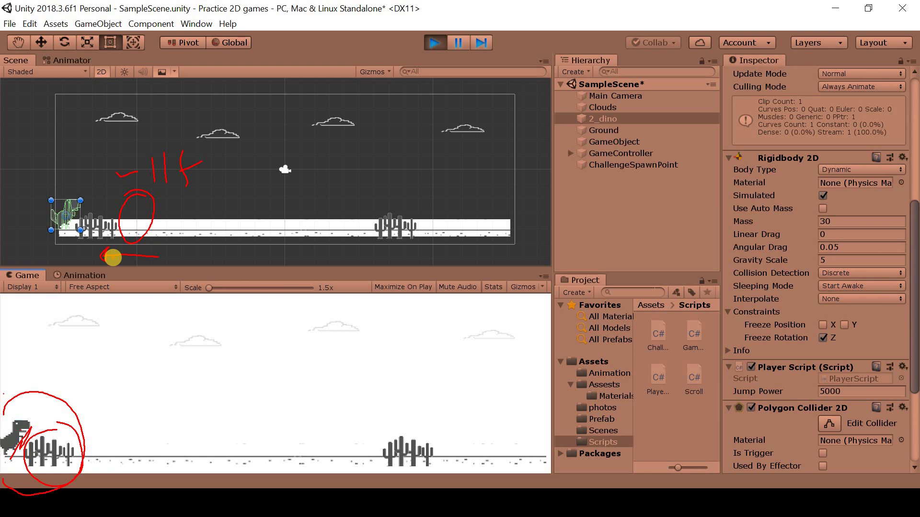
click(363, 168)
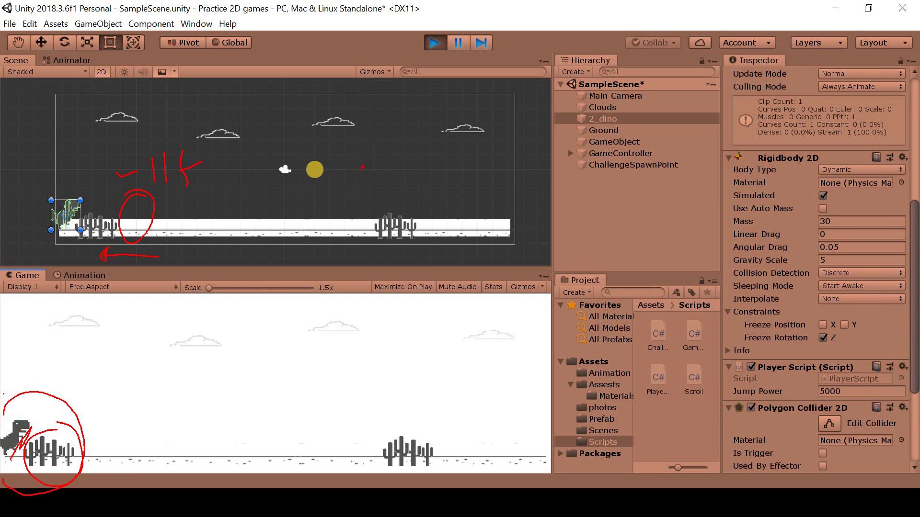
drag(66, 210, 77, 190)
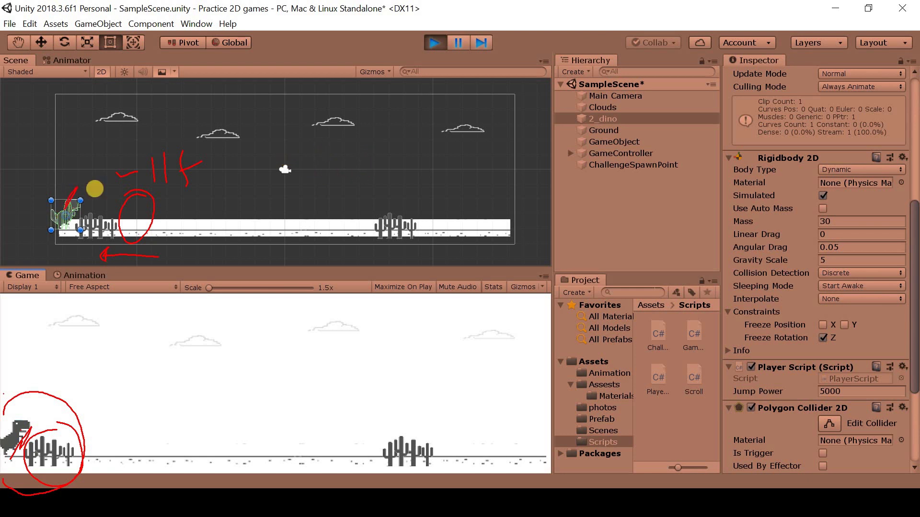
click(94, 188)
- Handwrite a circled note near the sun and clouds and link it to the cactus
drag(298, 162, 348, 184)
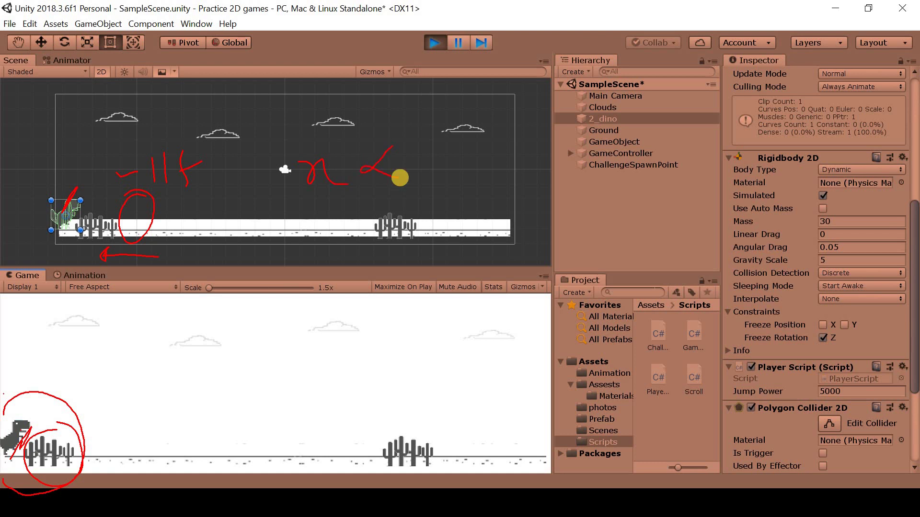
drag(139, 194, 189, 181)
drag(404, 156, 426, 151)
mouse_move(441, 141)
mouse_down()
mouse_move(443, 163)
mouse_move(458, 162)
mouse_up()
click(479, 130)
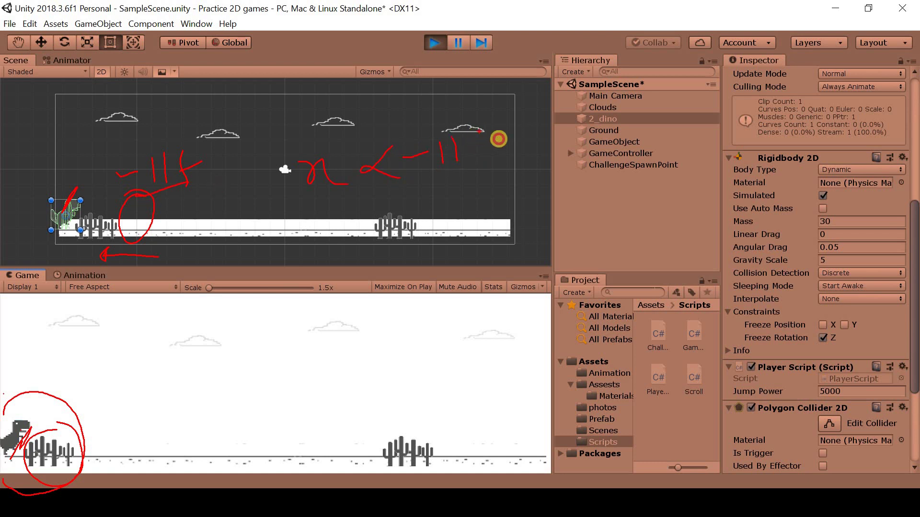
drag(472, 130, 467, 163)
drag(460, 146, 496, 140)
drag(352, 142, 312, 166)
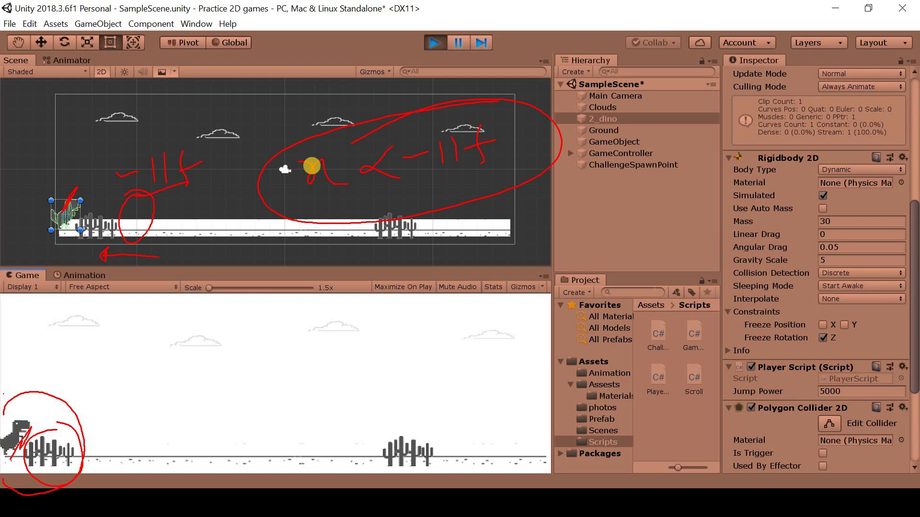
drag(262, 167, 158, 211)
drag(166, 104, 156, 201)
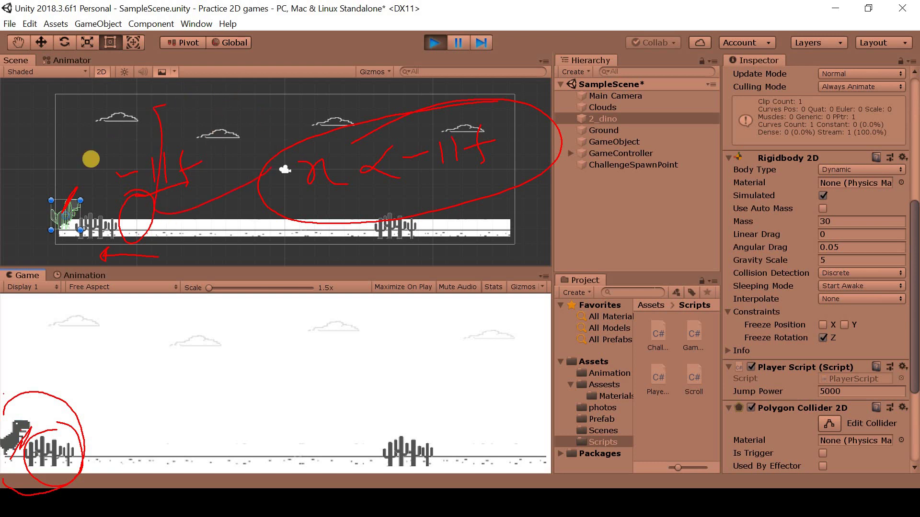
- Clear the drawings and stop the play test with Ctrl+P
key(Escape)
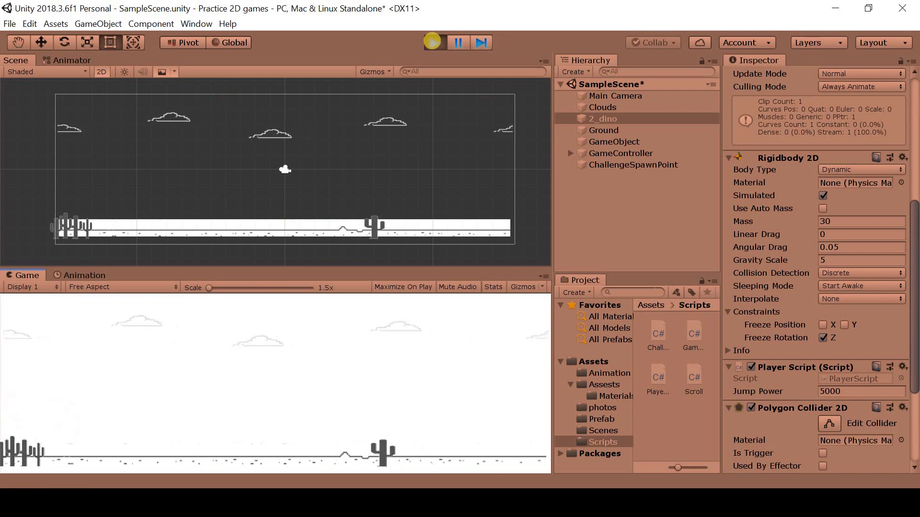
key(ctrl+p)
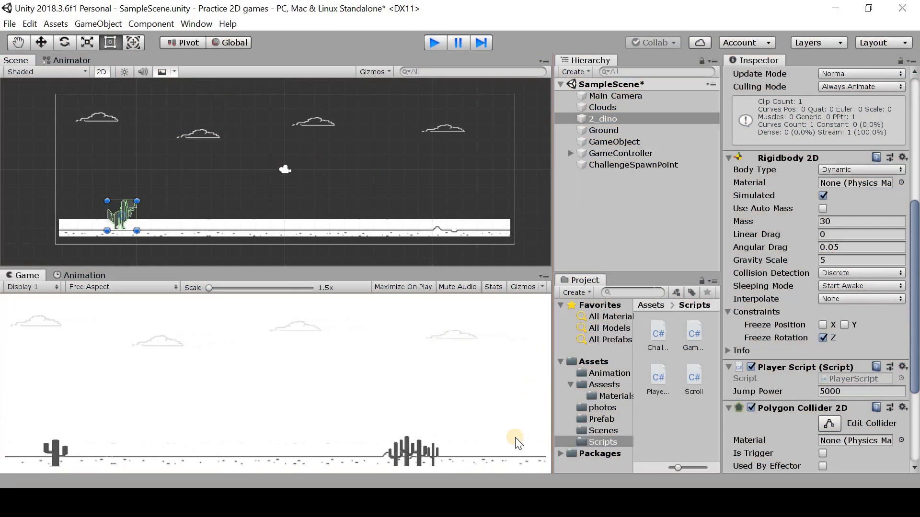
key(alt+Tab)
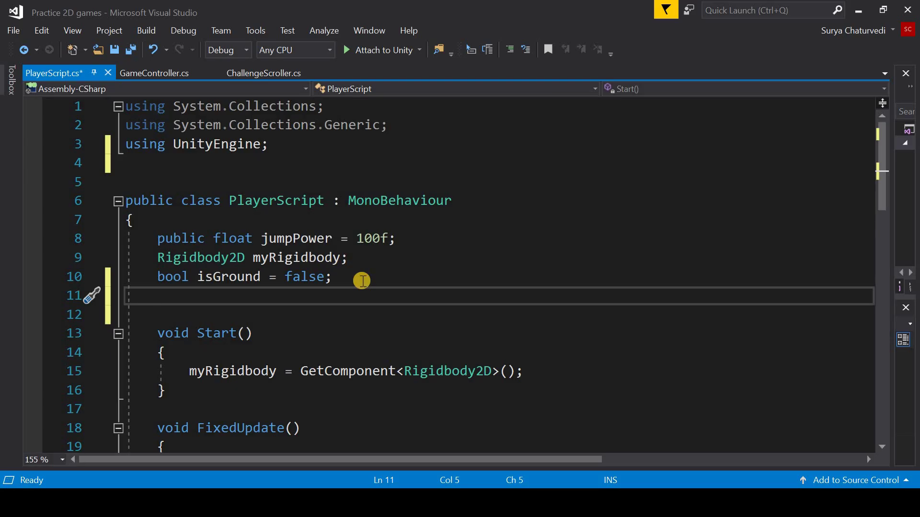
- Declare bool isGameOver = false; on line 11 and underline the new flag
text(bo)
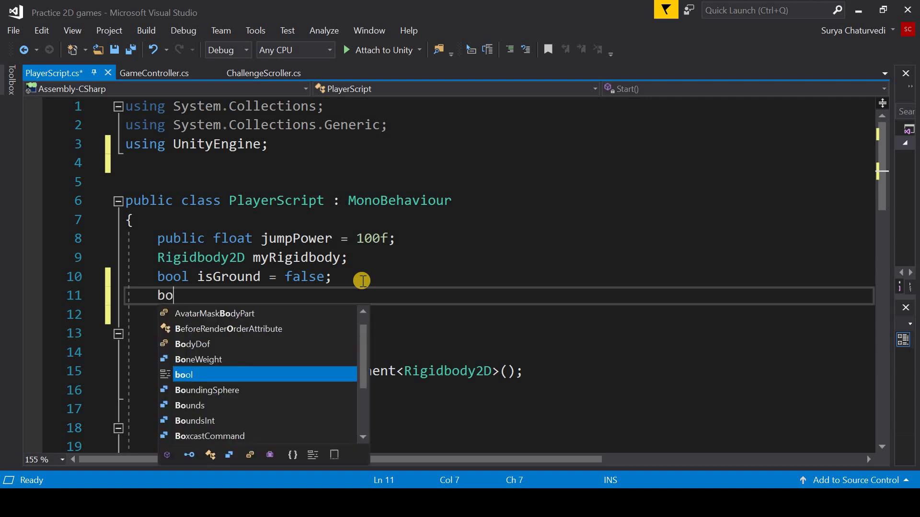
text(ol)
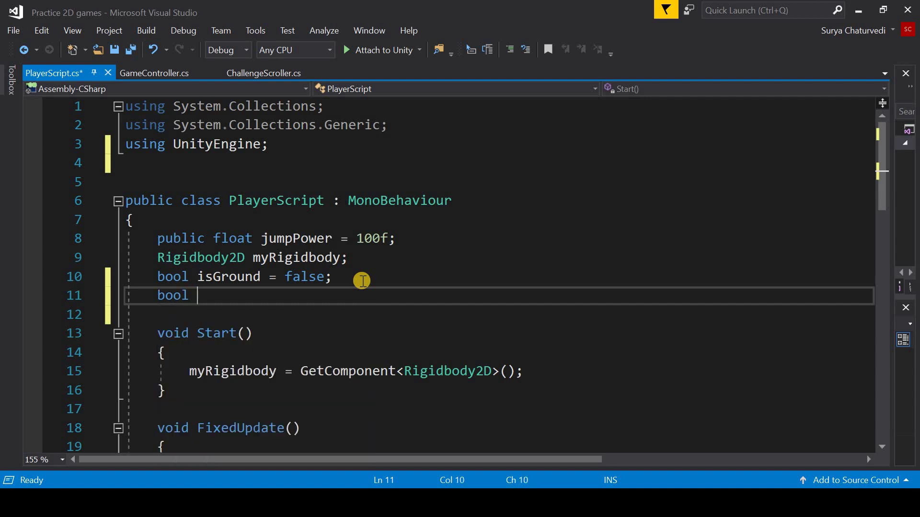
text( isGameO)
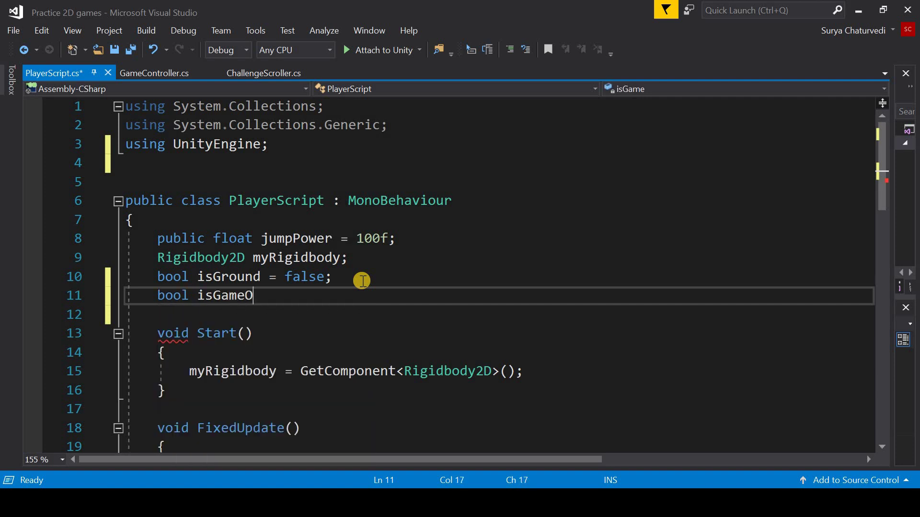
text(ver = fa)
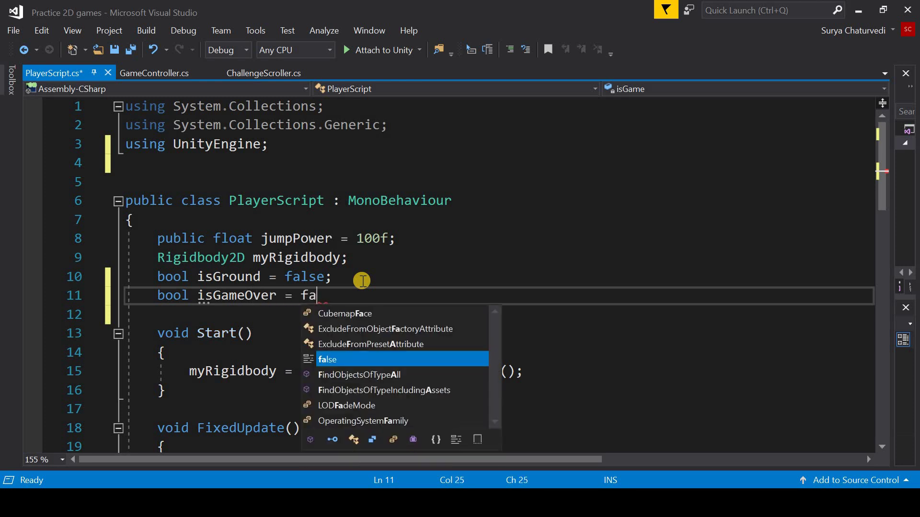
text(lse)
key(Escape)
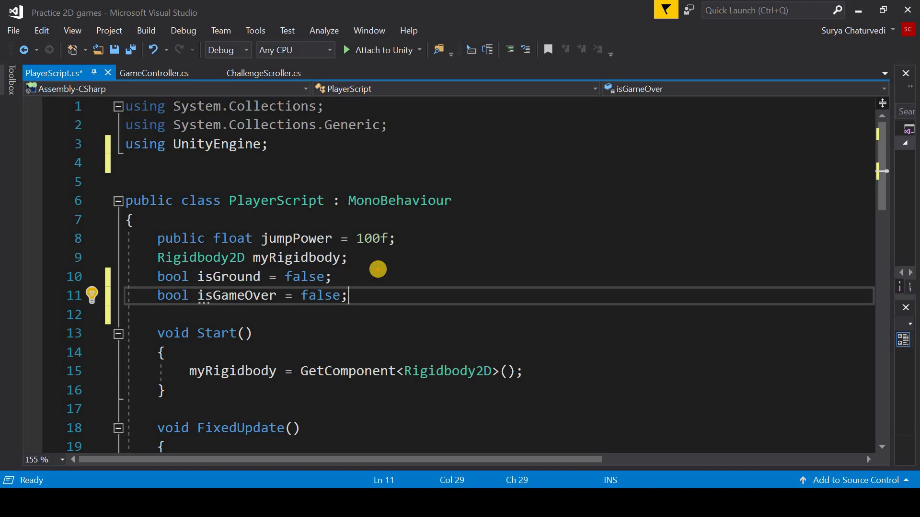
drag(251, 304, 243, 307)
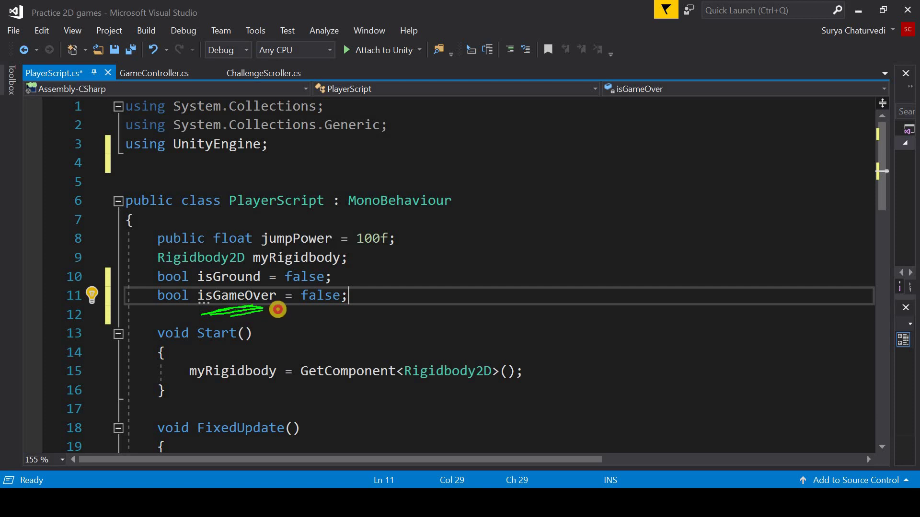
drag(243, 307, 287, 309)
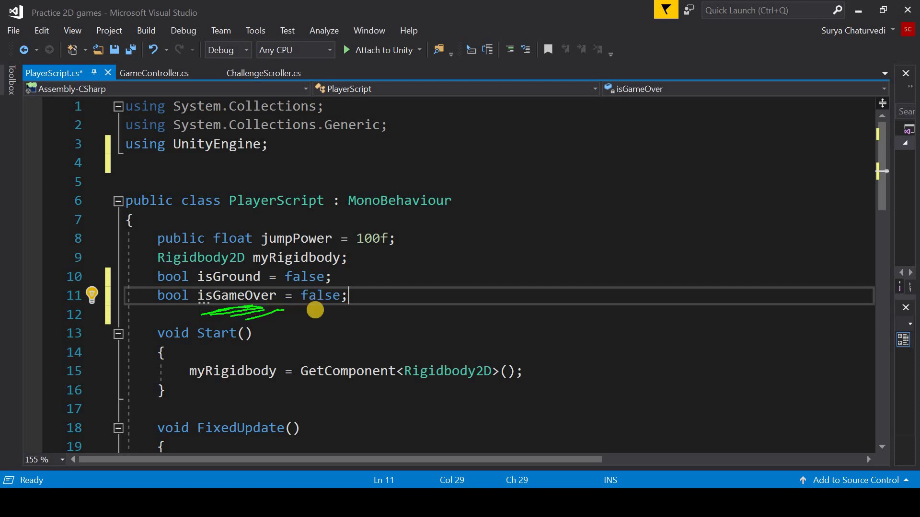
click(320, 317)
- Handwrite a 'return' note with a looping arrow beside the fields, then clear the ink
mouse_move(486, 254)
mouse_down()
mouse_move(523, 265)
mouse_move(550, 240)
mouse_move(621, 245)
mouse_up()
drag(472, 294, 566, 296)
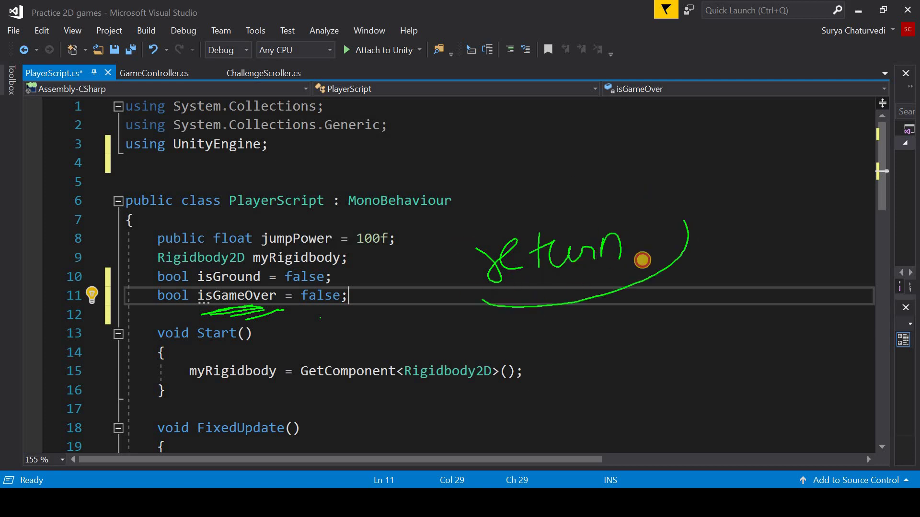
click(633, 246)
drag(635, 222, 511, 125)
mouse_move(542, 98)
mouse_down()
mouse_move(539, 154)
mouse_move(541, 97)
mouse_up()
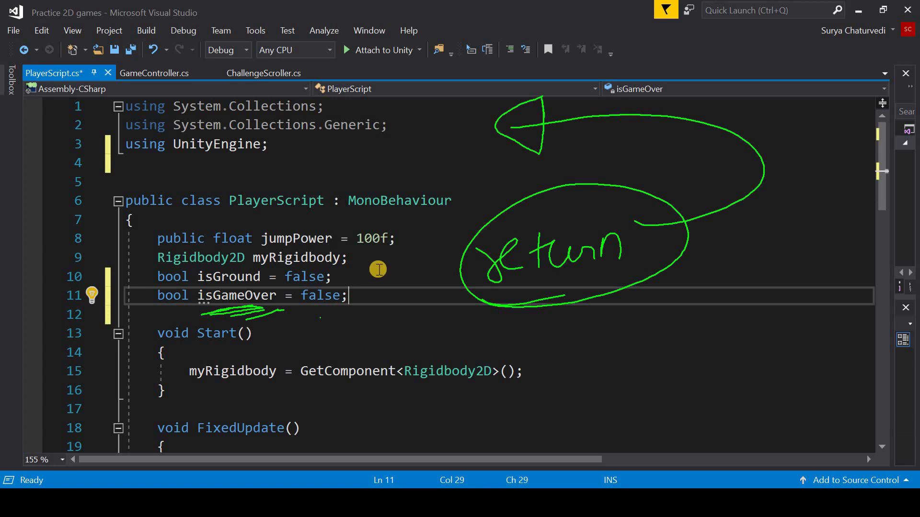
key(Escape)
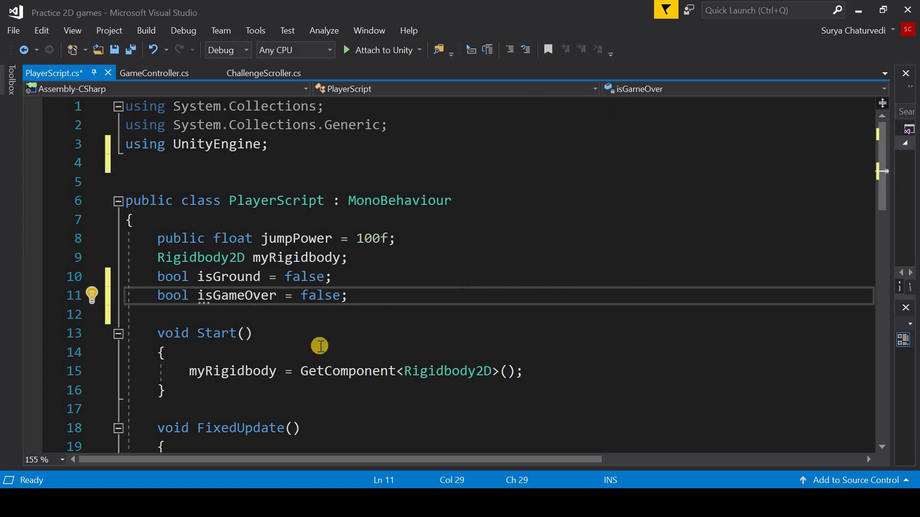
- Insert if (isGameOver) return; as the first line of FixedUpdate
scroll(315, 300, down, 4)
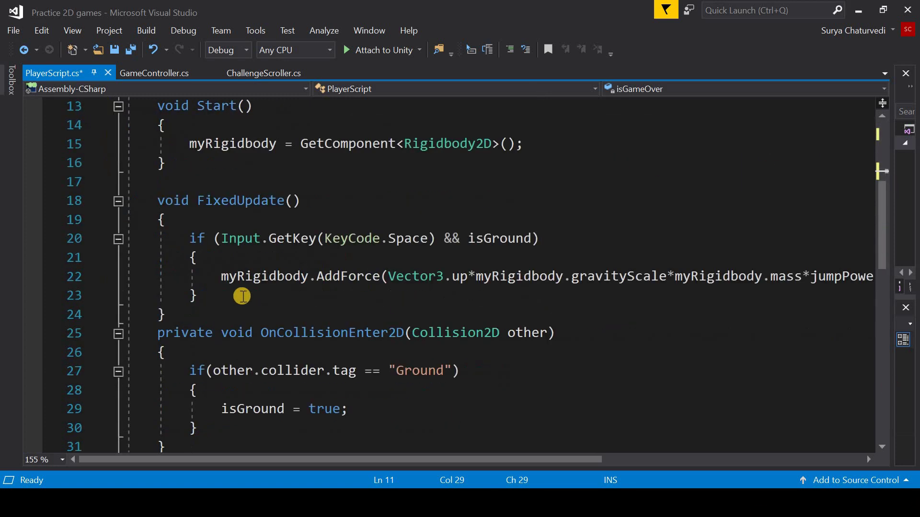
click(245, 214)
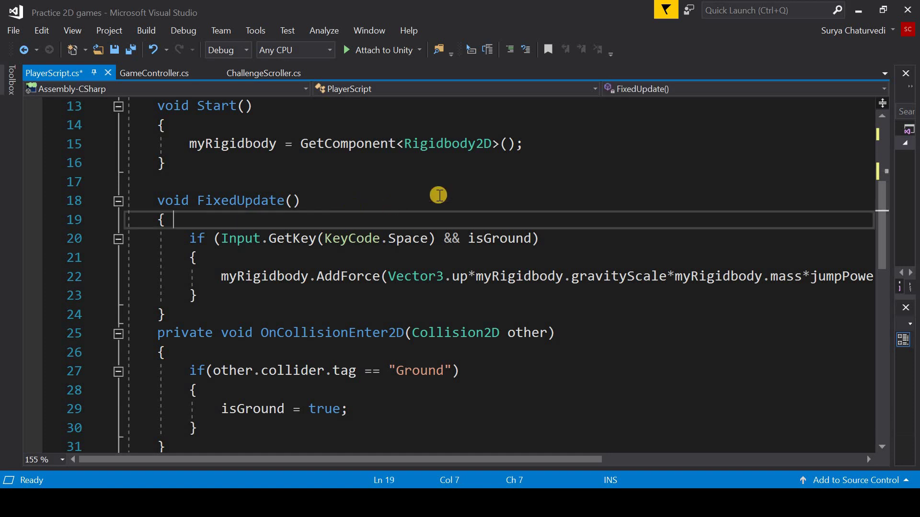
key(Return)
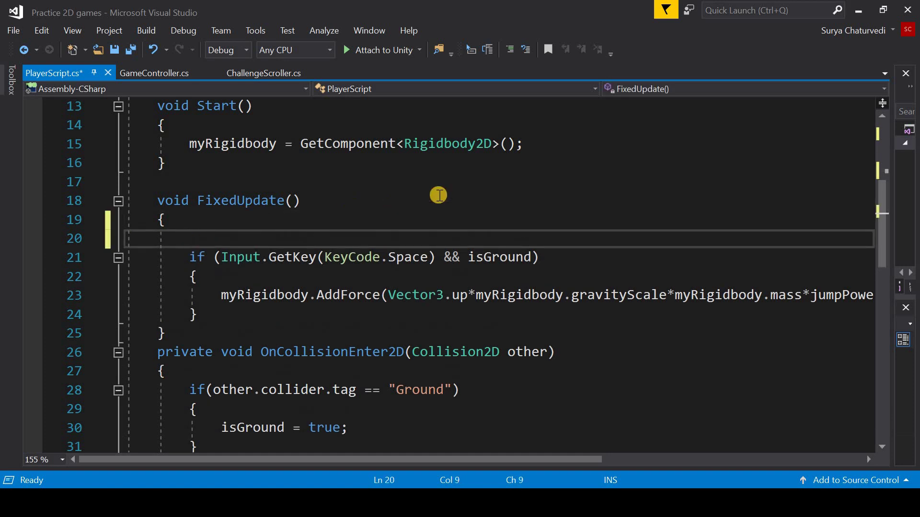
text(if()
text(isg) )
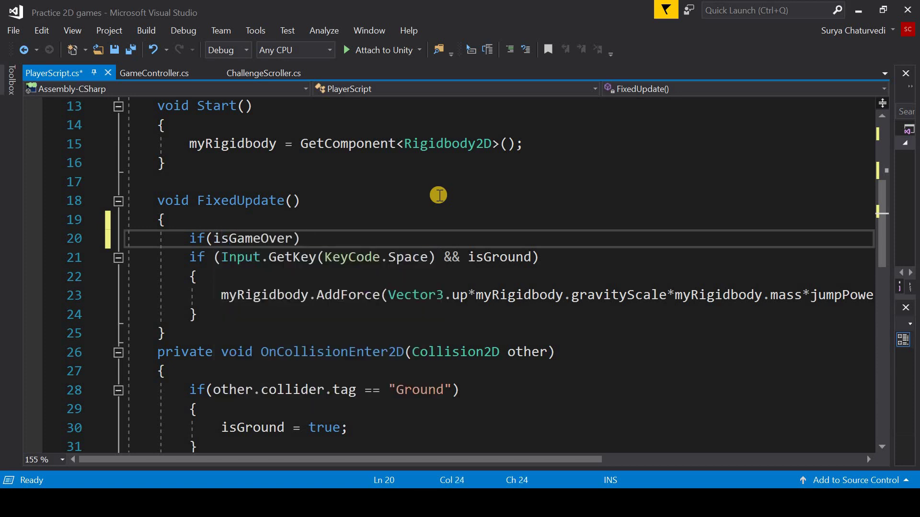
text(ret;)
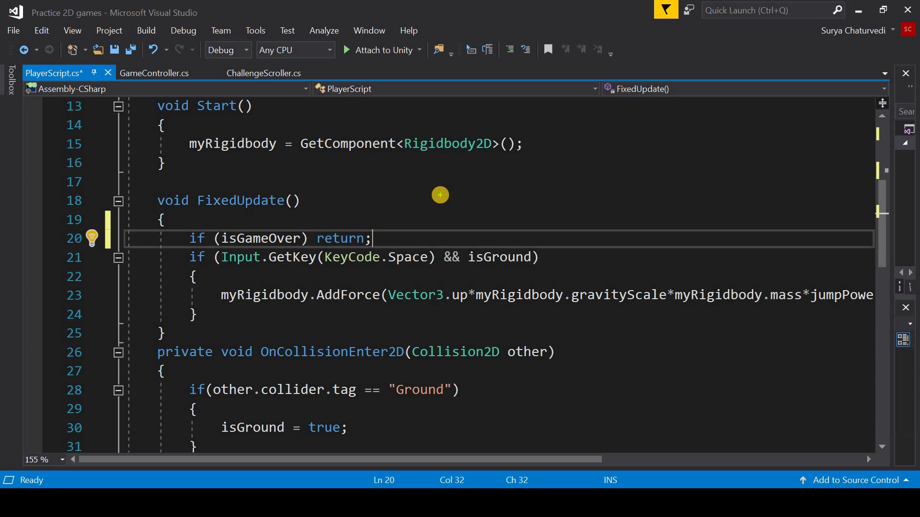
- Annotate the guard line with 'True' notes, arrows and a check mark, then clear them
drag(212, 250, 287, 247)
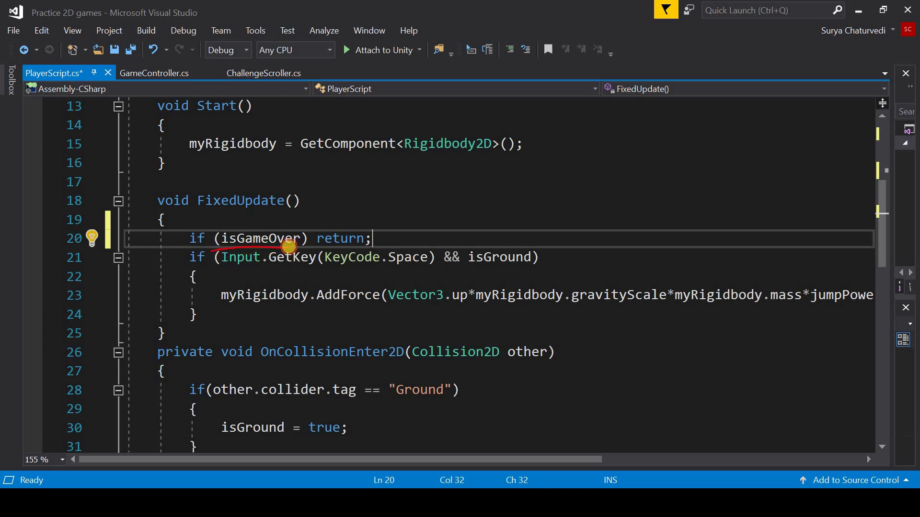
mouse_move(218, 226)
mouse_down()
mouse_move(299, 224)
mouse_move(364, 189)
mouse_move(338, 209)
mouse_move(404, 201)
mouse_up()
drag(317, 250, 373, 245)
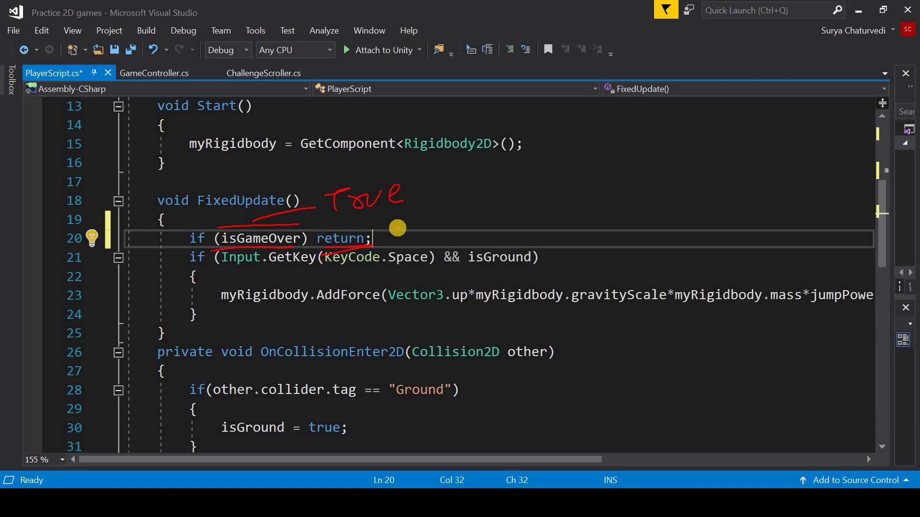
drag(642, 163, 665, 160)
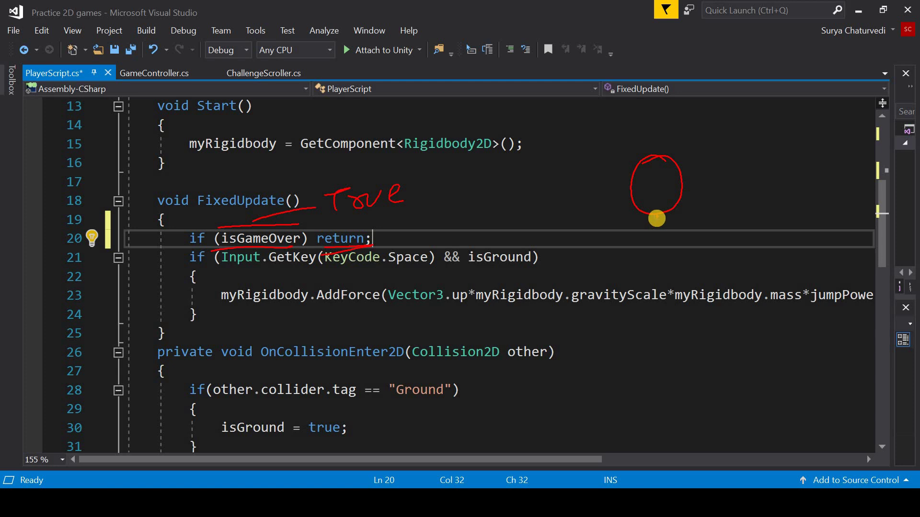
drag(713, 169, 715, 245)
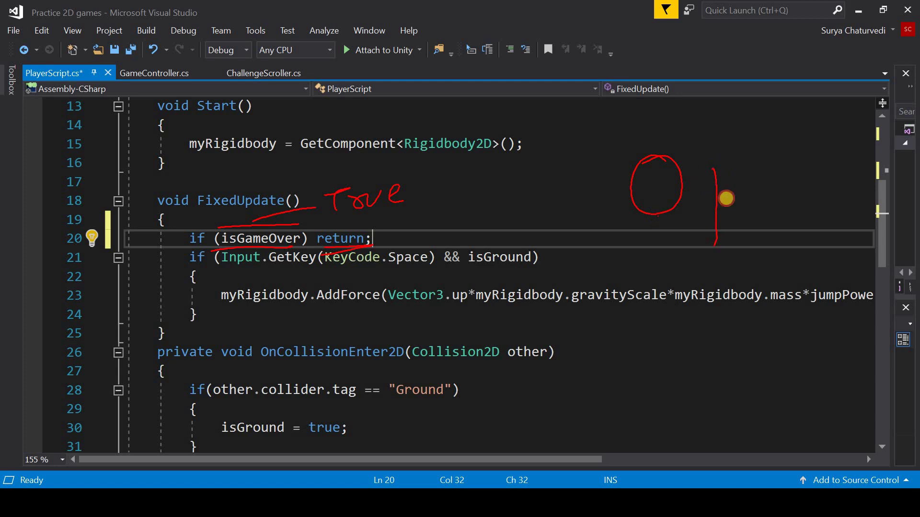
drag(700, 195, 726, 197)
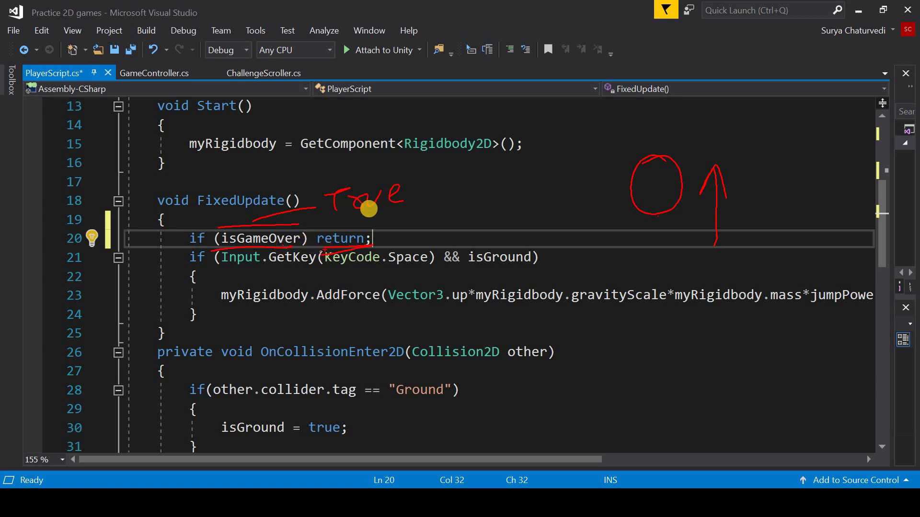
drag(369, 211, 371, 205)
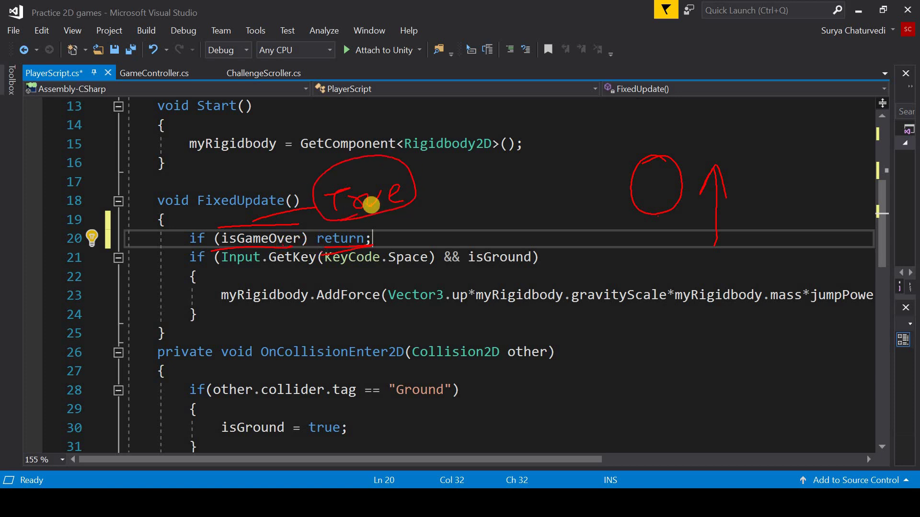
drag(369, 247, 401, 221)
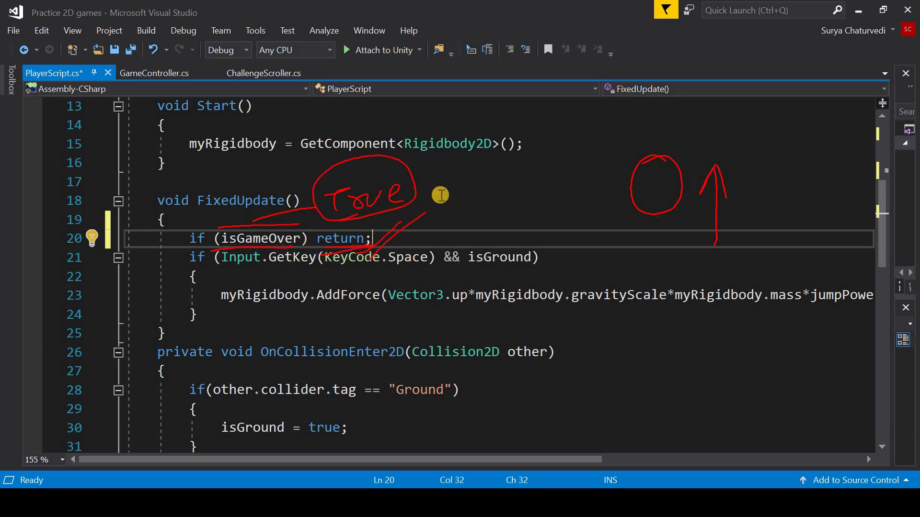
key(Escape)
- Start a public void GameOver() method after the last collision method in PlayerScript
scroll(413, 247, down, 3)
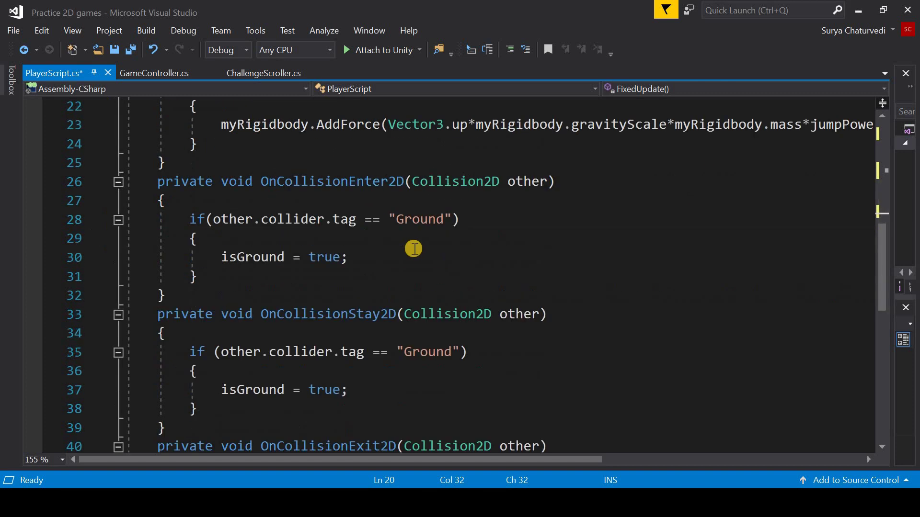
scroll(345, 220, down, 6)
scroll(345, 216, up, 2)
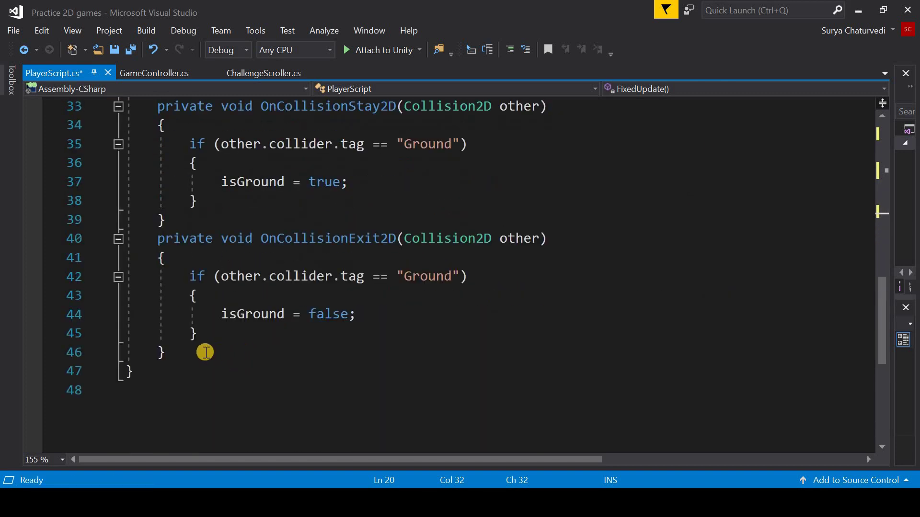
click(326, 343)
key(Return)
key(Return)
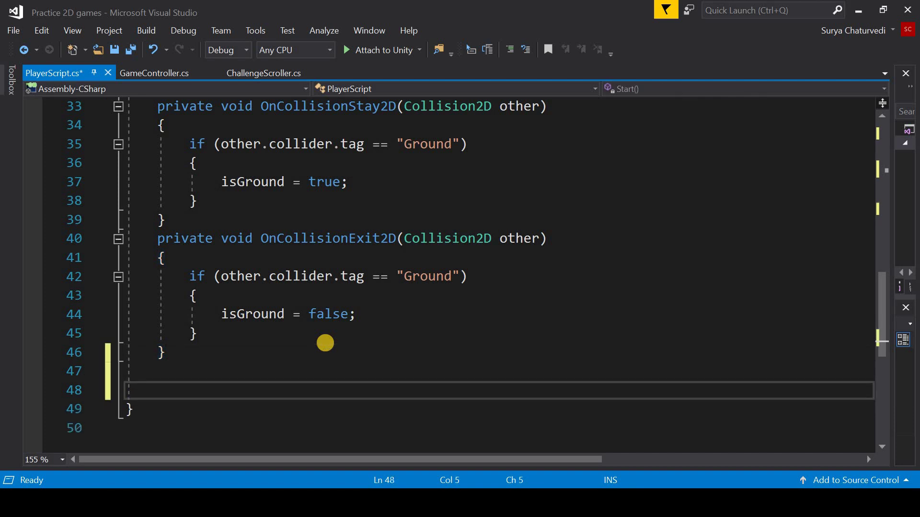
text(public )
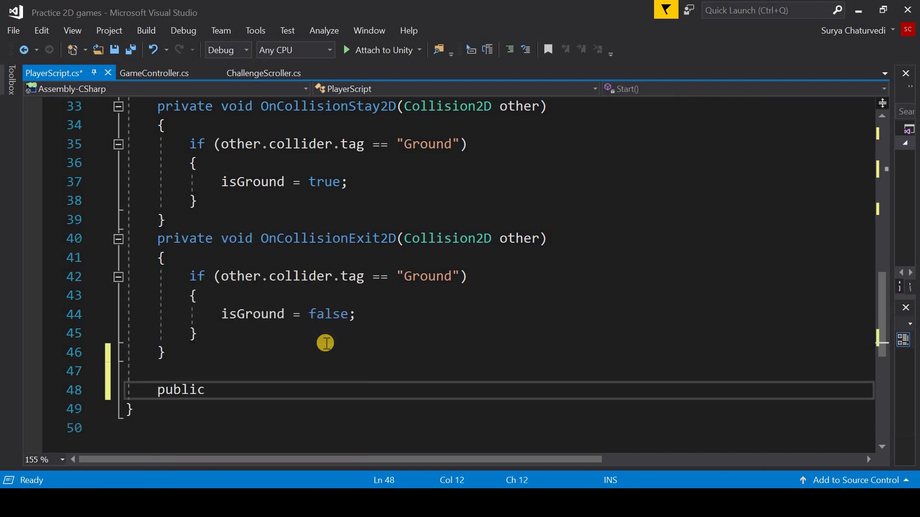
text(voi)
text(d GameO)
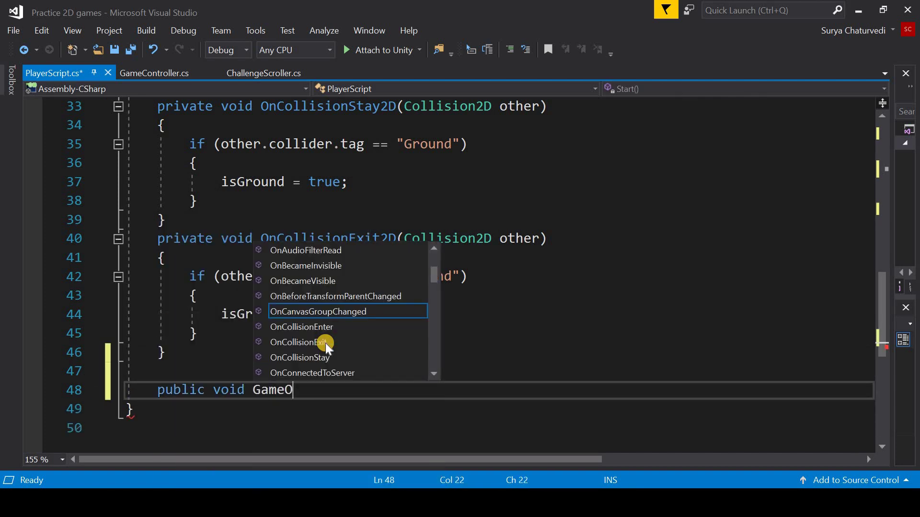
text(ver() {)
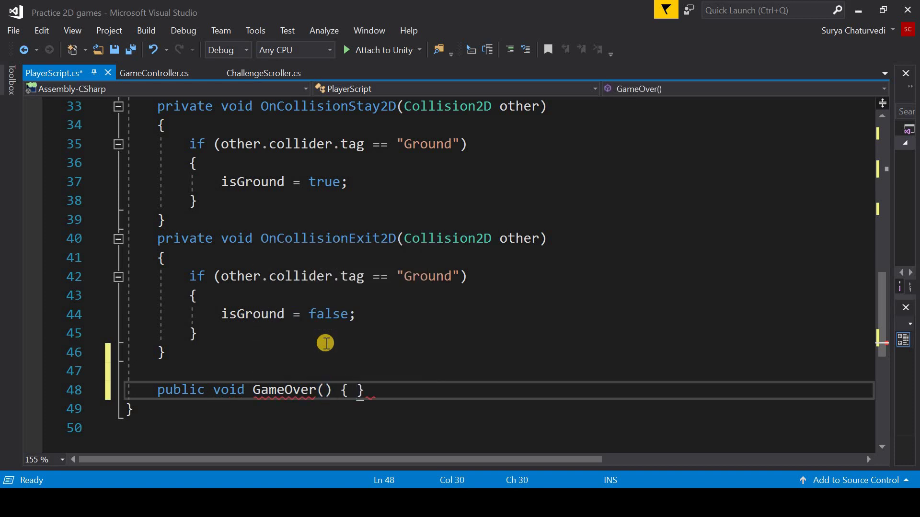
- Fill GameOver's body with isGameOver = true; and return up to FixedUpdate
key(Return)
key(Down)
key(Down)
key(Down)
key(Up)
key(Up)
key(Up)
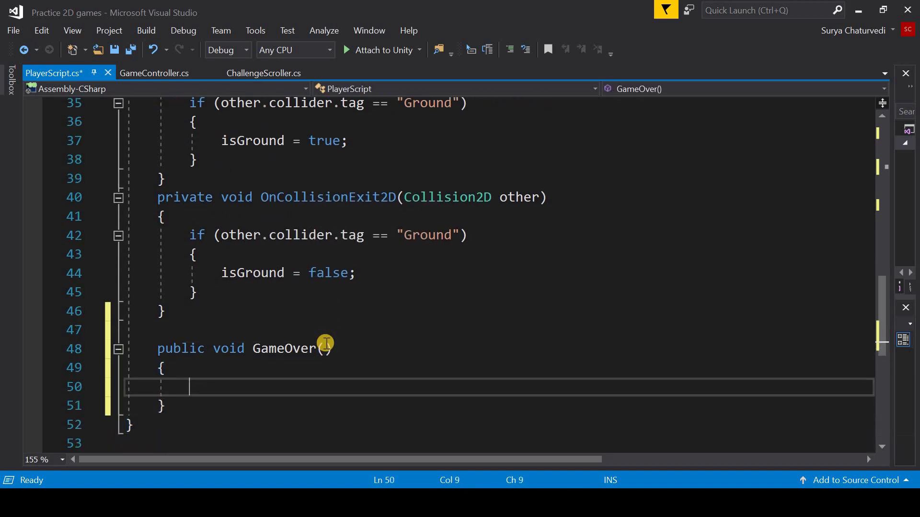
text(isg)
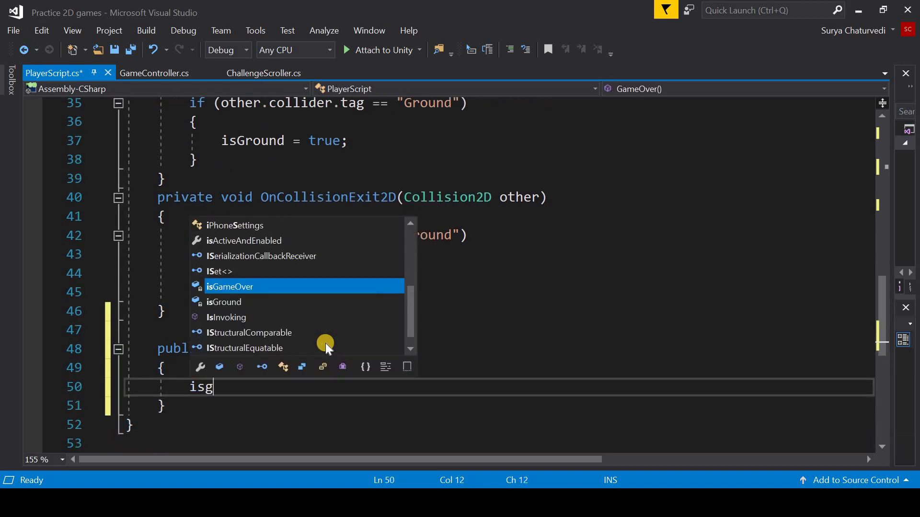
text(a)
key(Tab)
text(=)
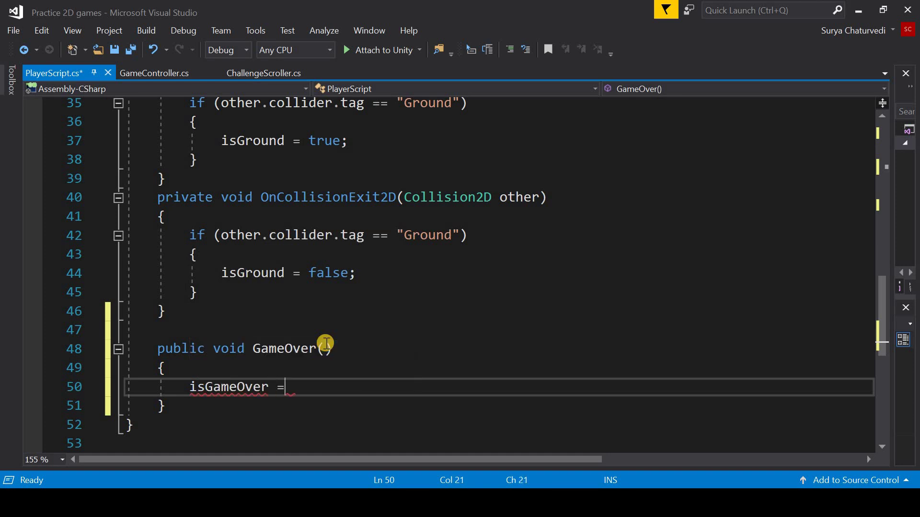
text( true;)
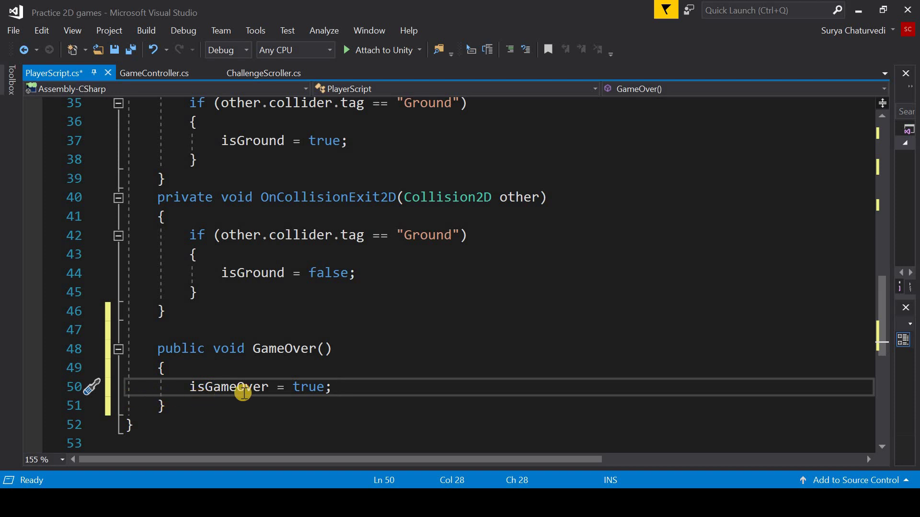
scroll(370, 329, up, 3)
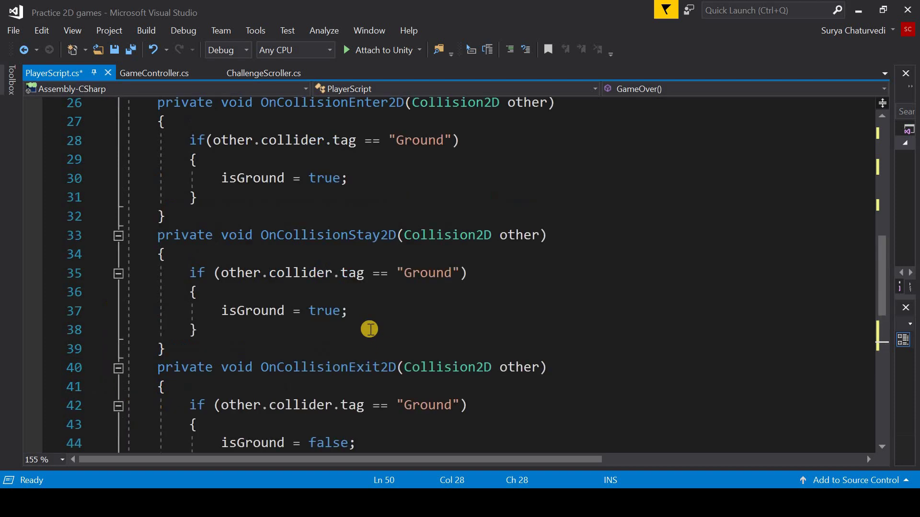
scroll(369, 329, up, 3)
scroll(366, 330, down, 4)
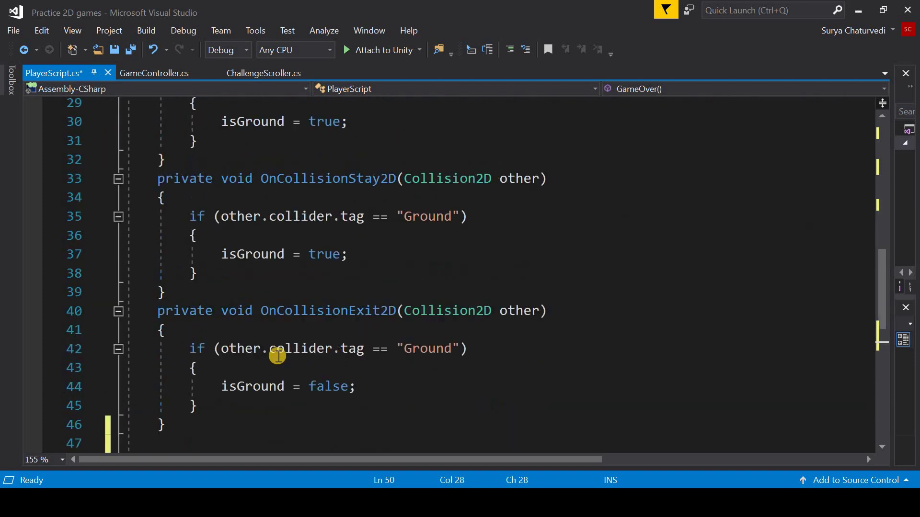
scroll(277, 353, down, 6)
scroll(232, 199, up, 1)
scroll(323, 219, up, 5)
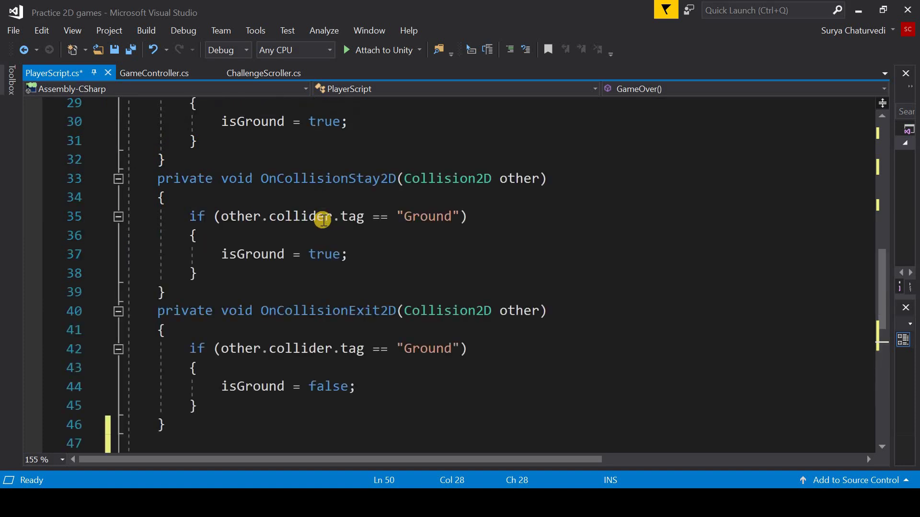
scroll(319, 217, up, 5)
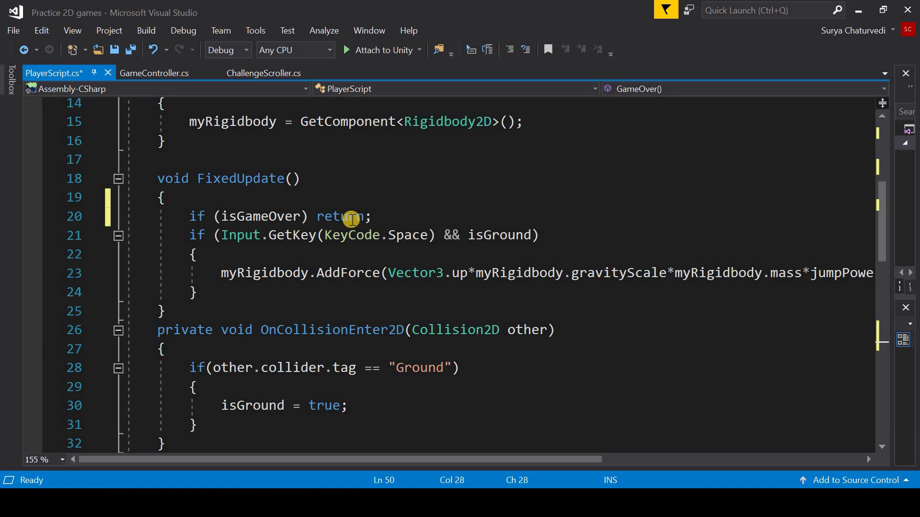
- In Unity, sketch scene notes showing the dino at the ground line and the ground moving left
key(alt+Tab)
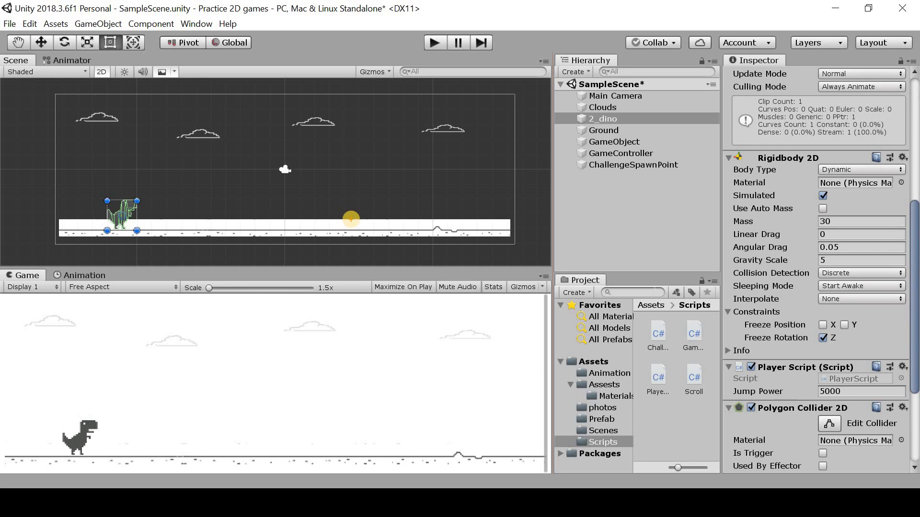
drag(100, 233, 118, 237)
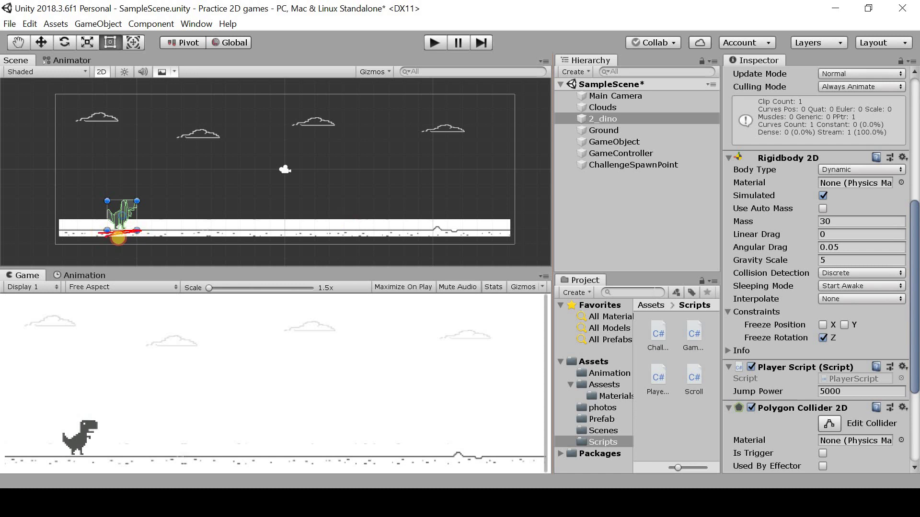
drag(197, 212, 263, 211)
drag(268, 178, 288, 216)
drag(230, 242, 317, 216)
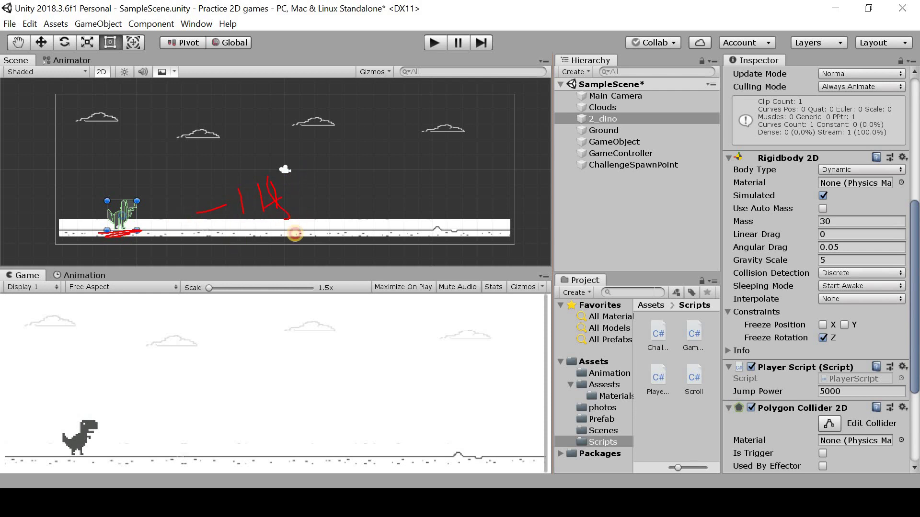
mouse_move(245, 256)
mouse_down()
mouse_move(173, 256)
mouse_move(171, 269)
mouse_up()
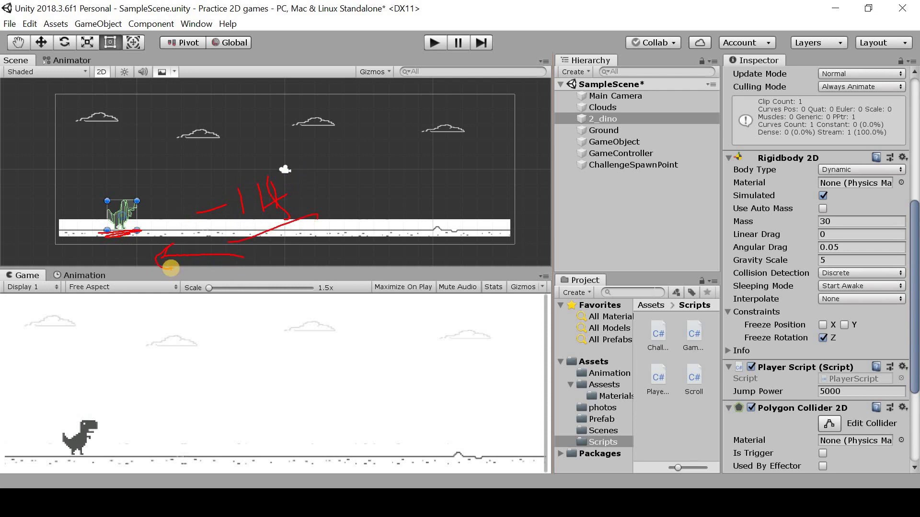
drag(137, 241, 100, 248)
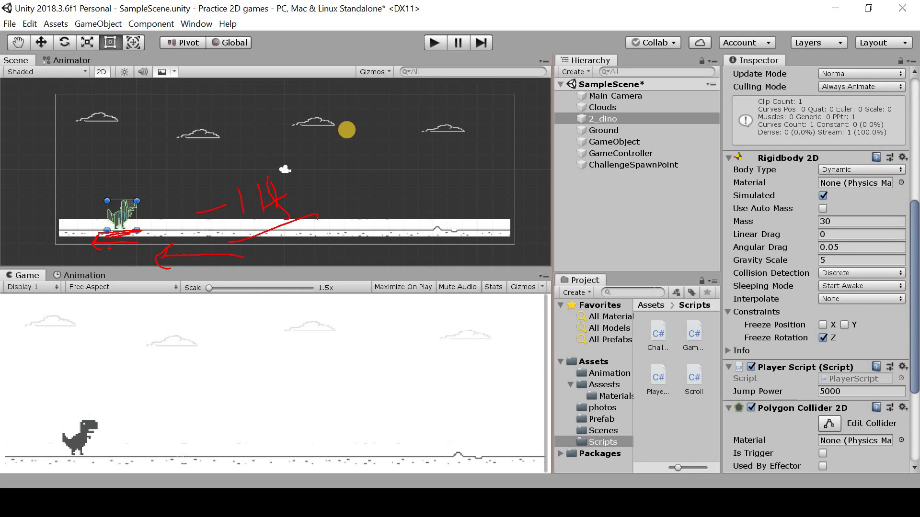
click(370, 142)
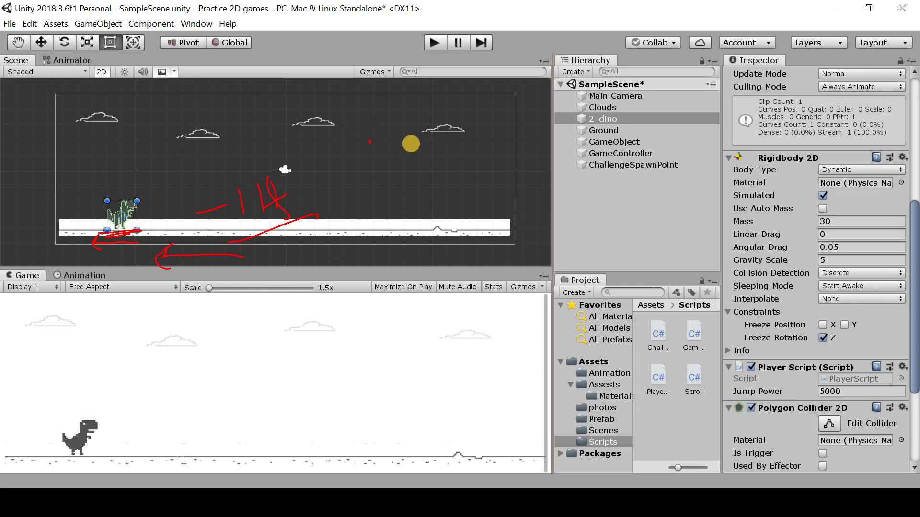
key(Escape)
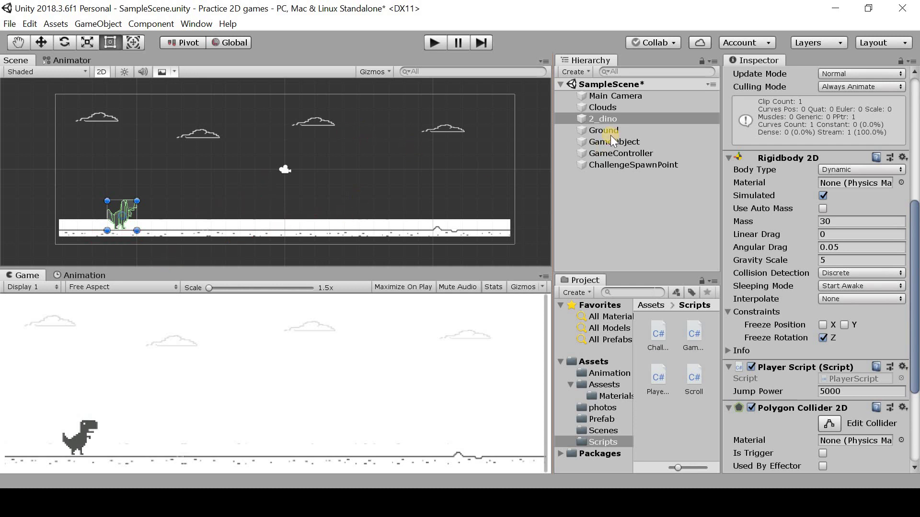
- Select 2_dino and confirm its Transform Position X is -11
click(616, 115)
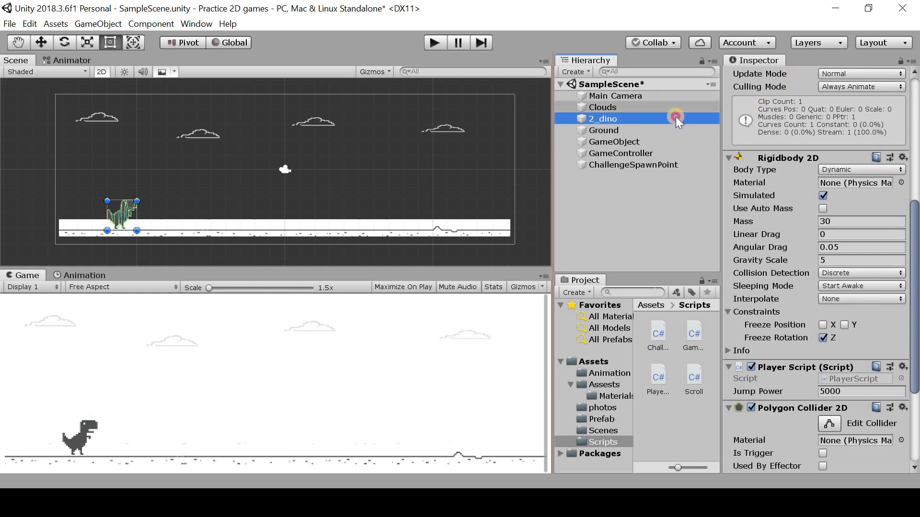
scroll(809, 192, up, 10)
click(811, 119)
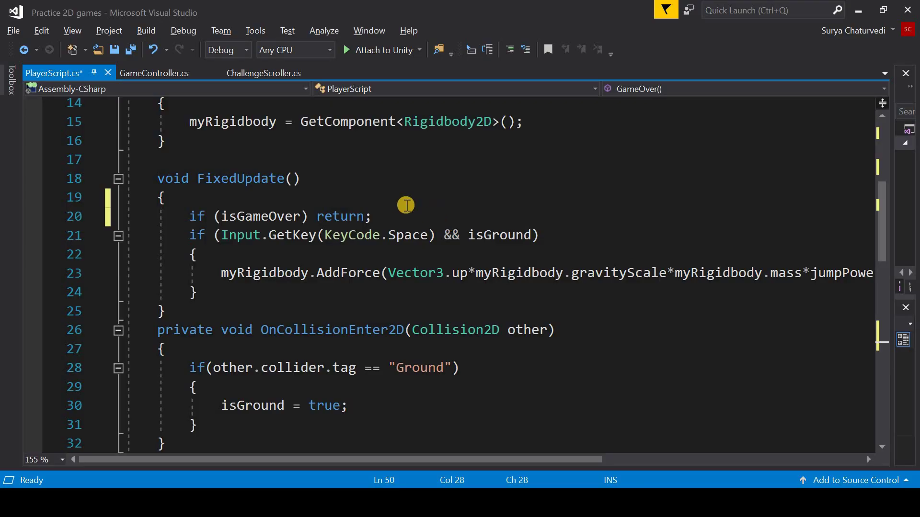
scroll(406, 205, up, 4)
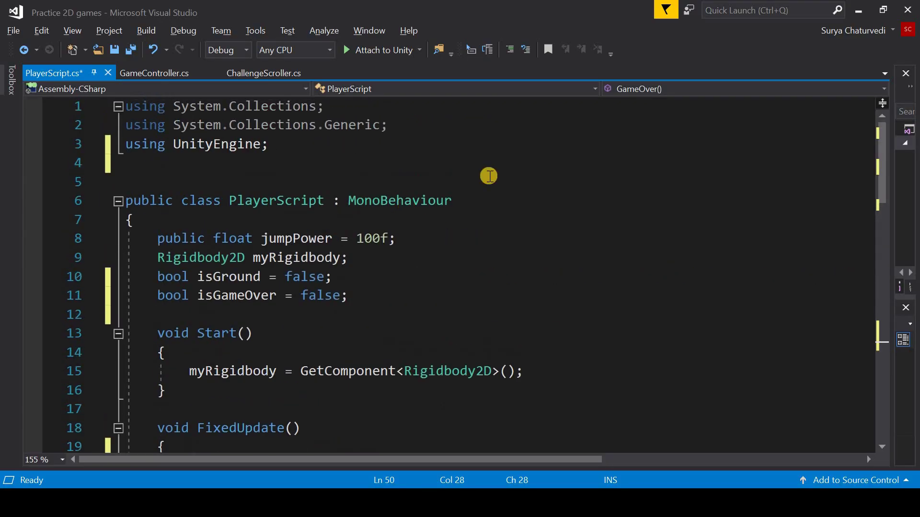
- Declare public float xPos = -11f below the isGameOver field
click(349, 301)
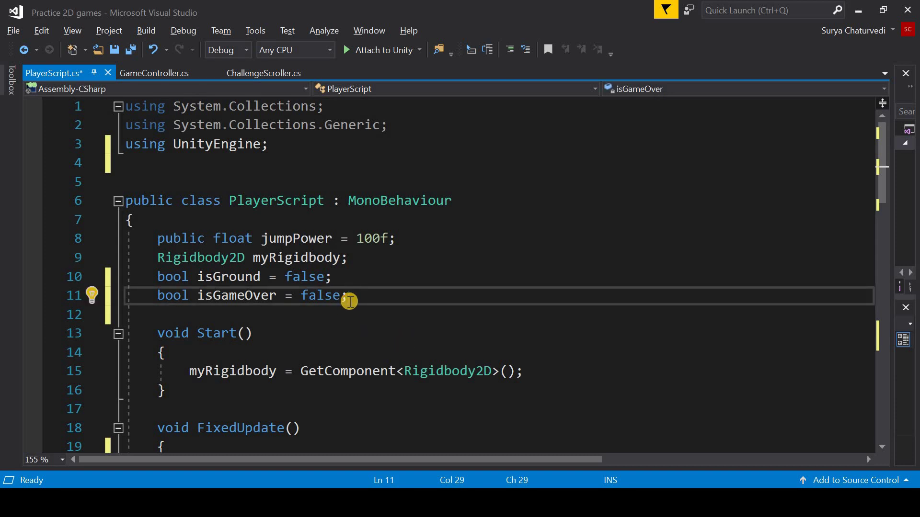
key(Return)
text(pu)
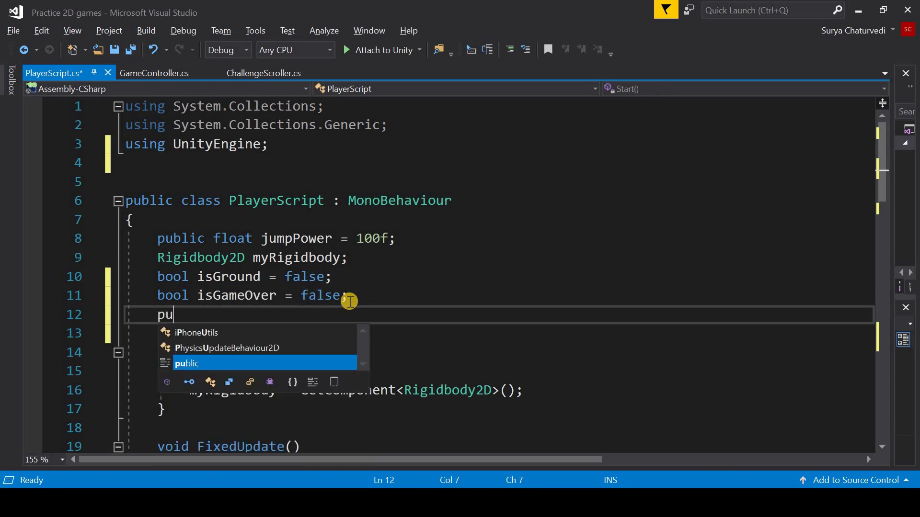
text(blic float xPo)
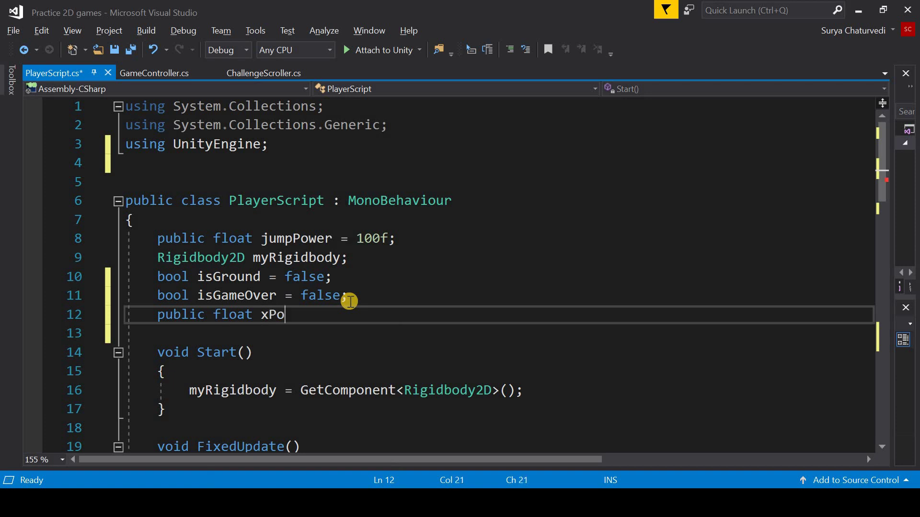
text(s = -)
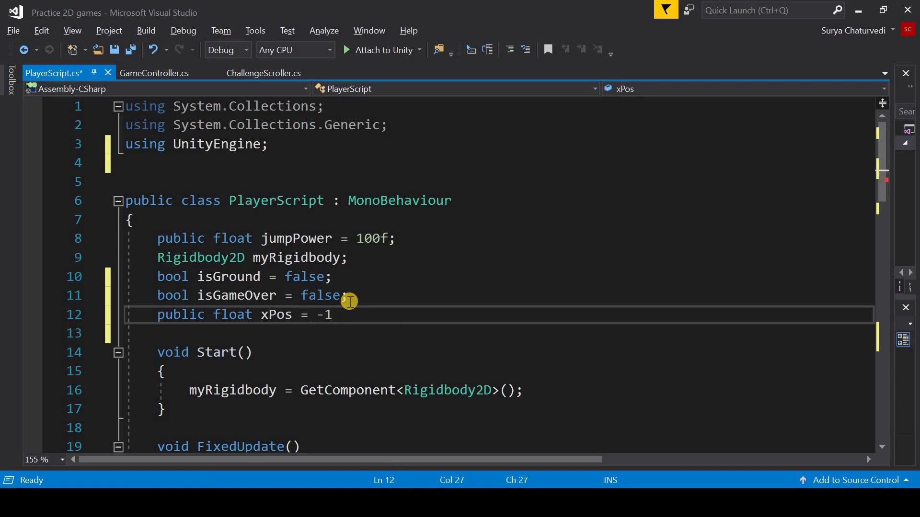
text(11f)
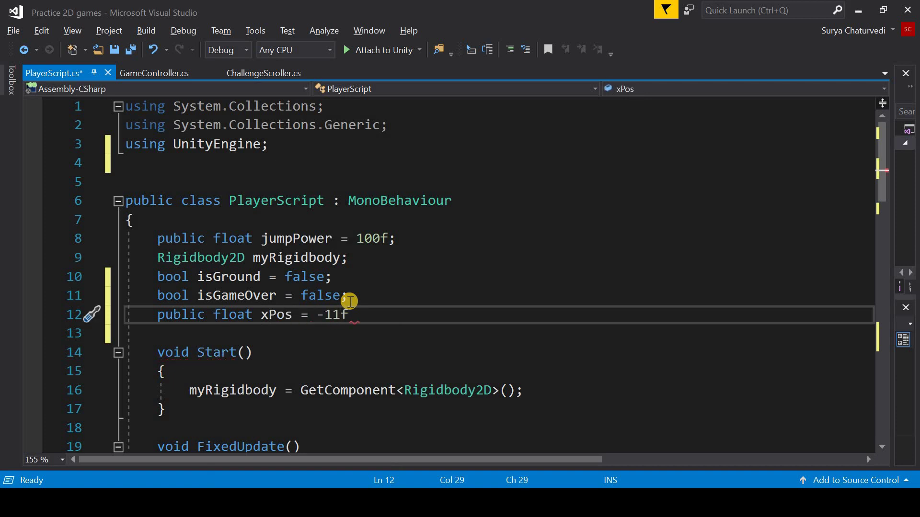
text(;)
key(Down)
key(Down)
key(Down)
key(Down)
key(Down)
key(Down)
key(Down)
key(Down)
key(Down)
key(Down)
key(Down)
key(Down)
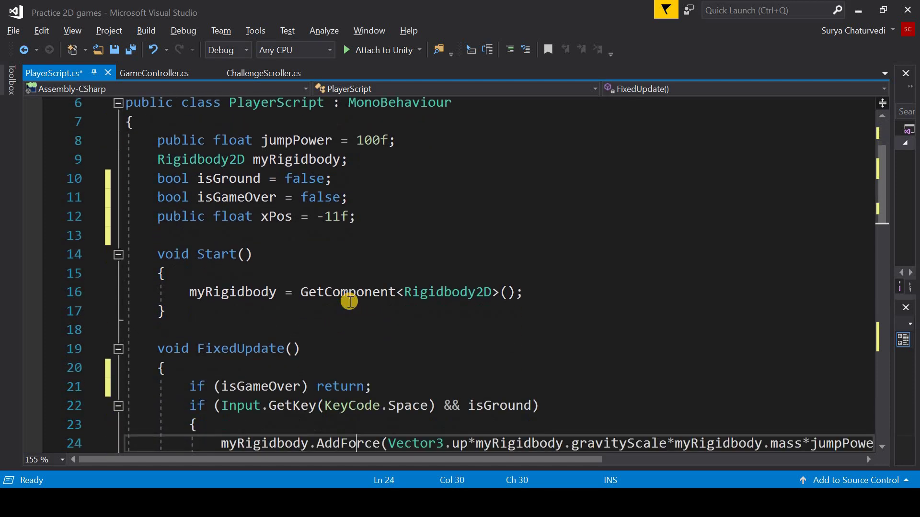
- Begin an if check on transform.position.x in FixedUpdate, marking up the code while explaining
key(Up)
key(Up)
key(Up)
key(End)
key(Return)
key(Return)
text(if()
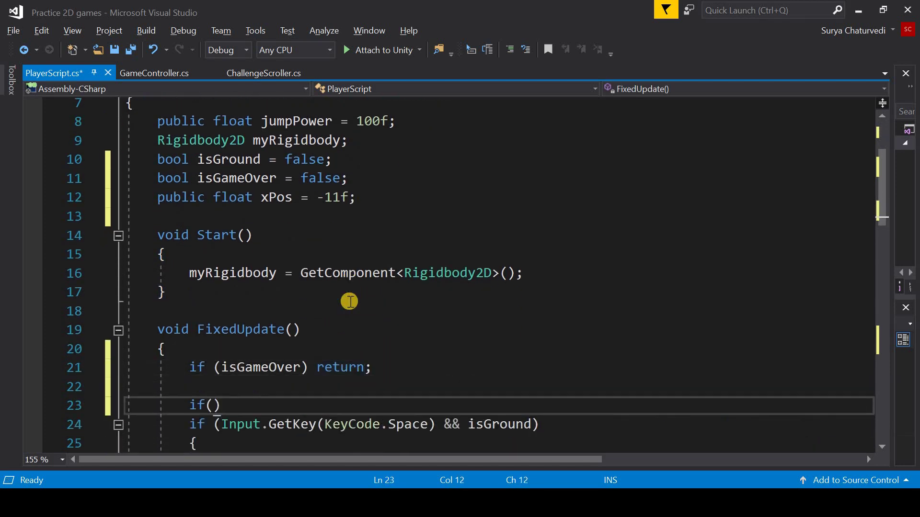
text(tran)
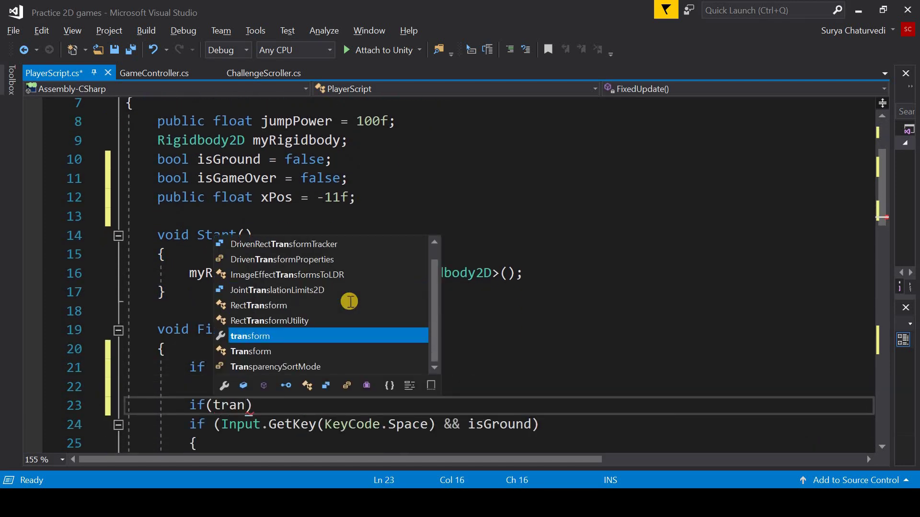
key(Tab)
text(.p)
key(Tab)
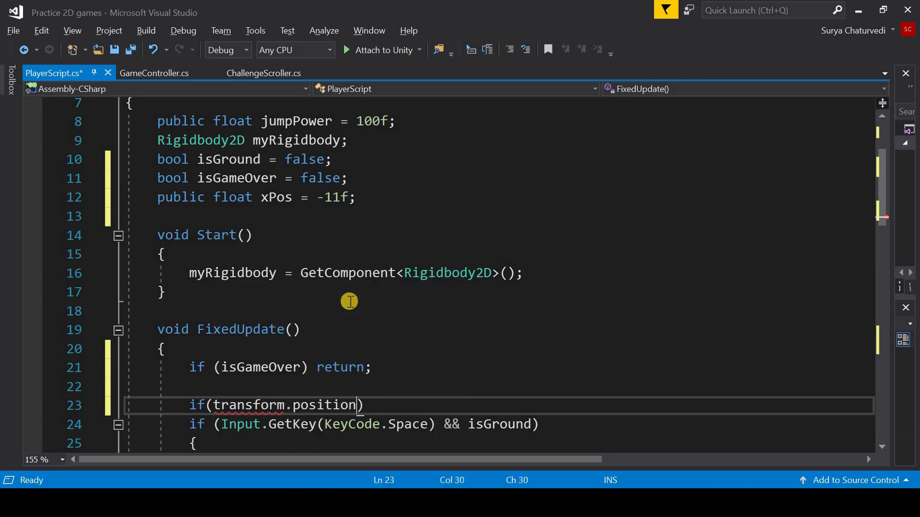
text(.x)
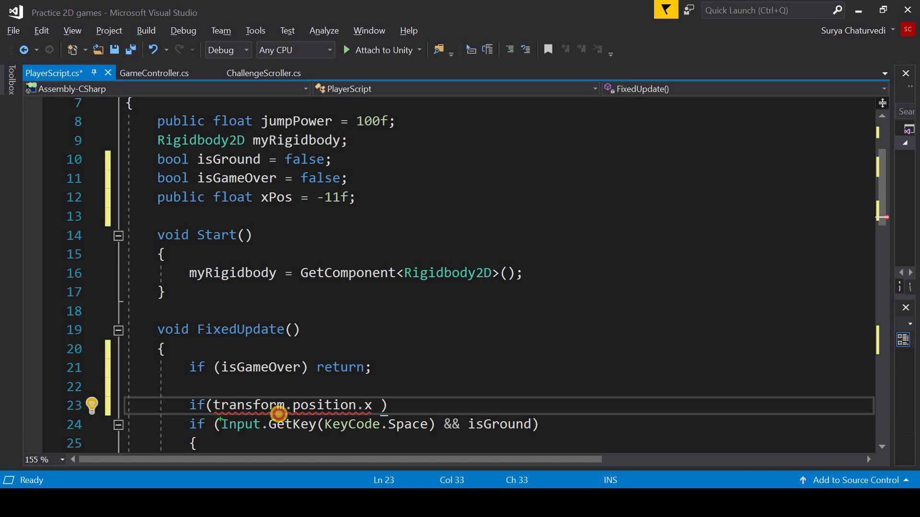
mouse_move(212, 413)
mouse_down()
mouse_move(365, 406)
mouse_move(282, 402)
mouse_up()
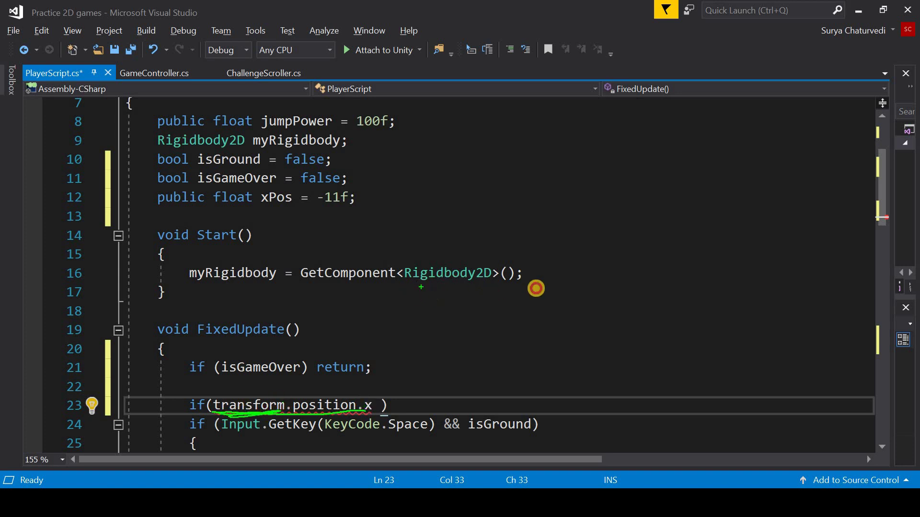
drag(533, 287, 430, 300)
drag(538, 243, 559, 216)
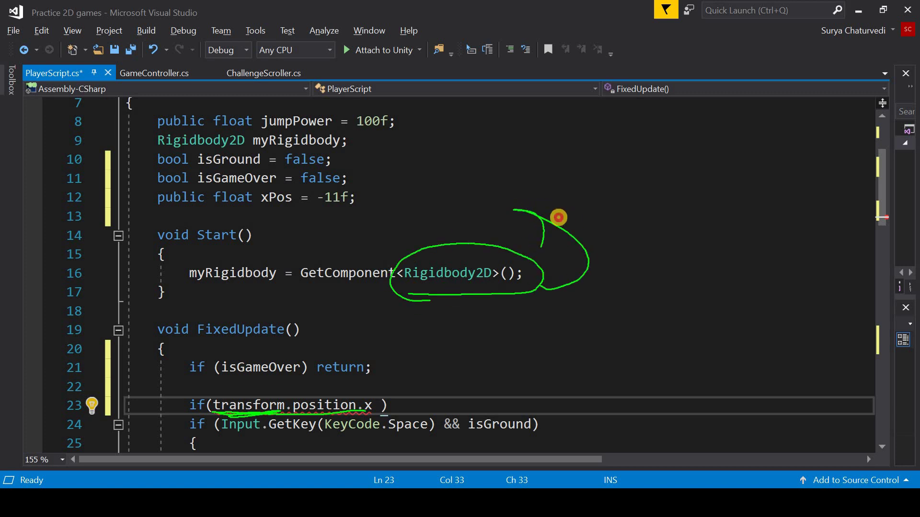
key(Escape)
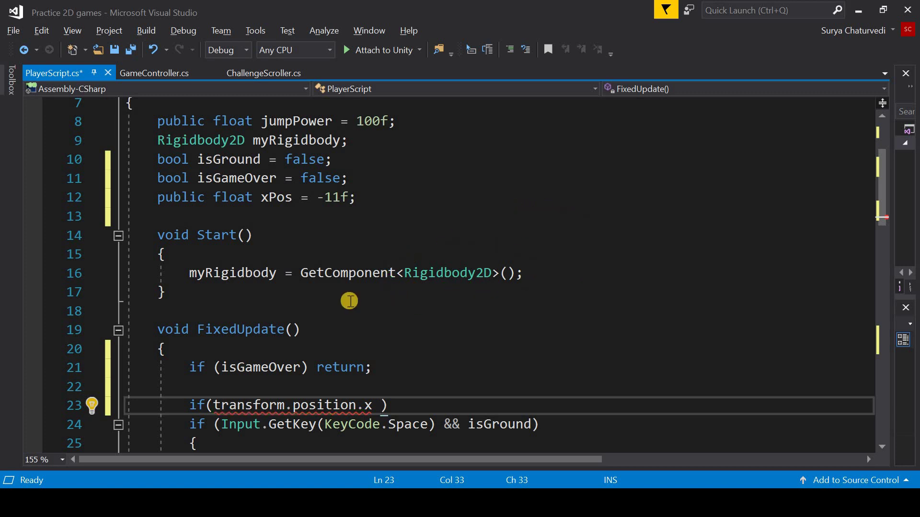
- Complete the check as < xPos calling GameOver(), correcting xpos to xPos
text(< )
text(xpo)
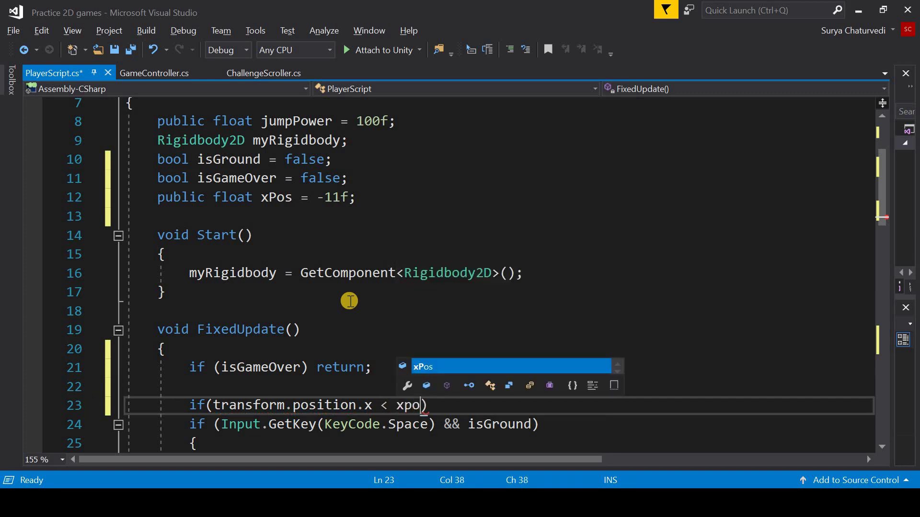
text(s) {)
key(Return)
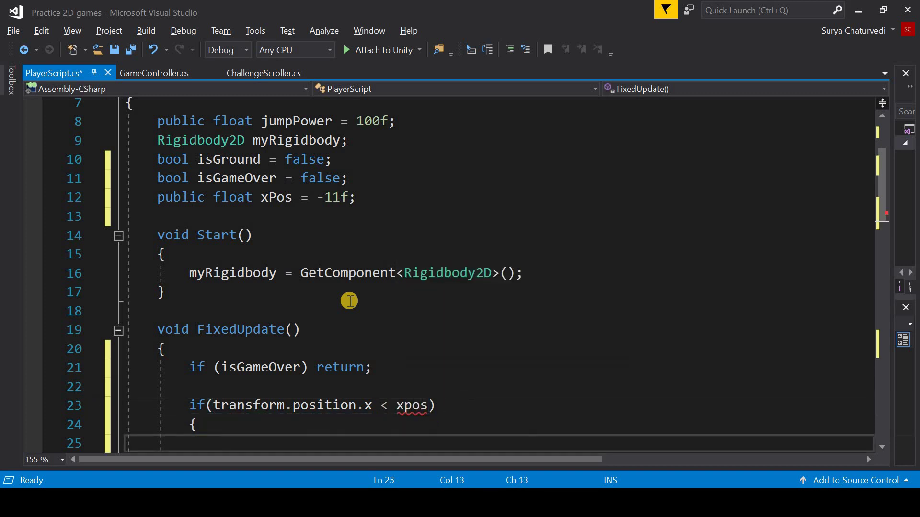
scroll(350, 301, down, 1)
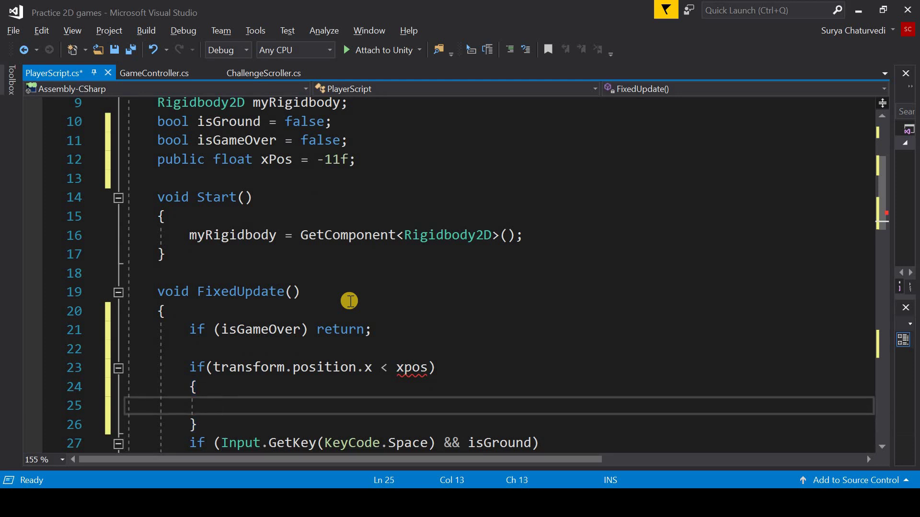
text(gameOver();)
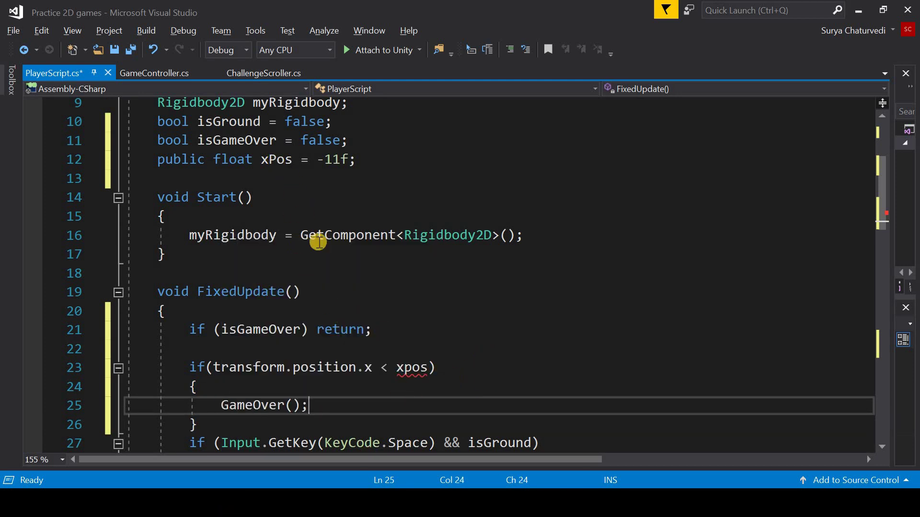
click(412, 369)
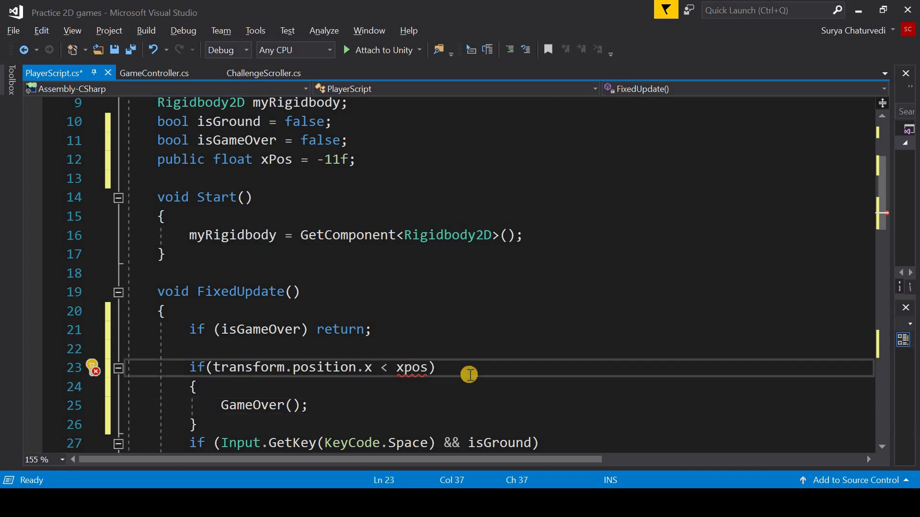
key(BackSpace)
text(P)
scroll(417, 353, up, 2)
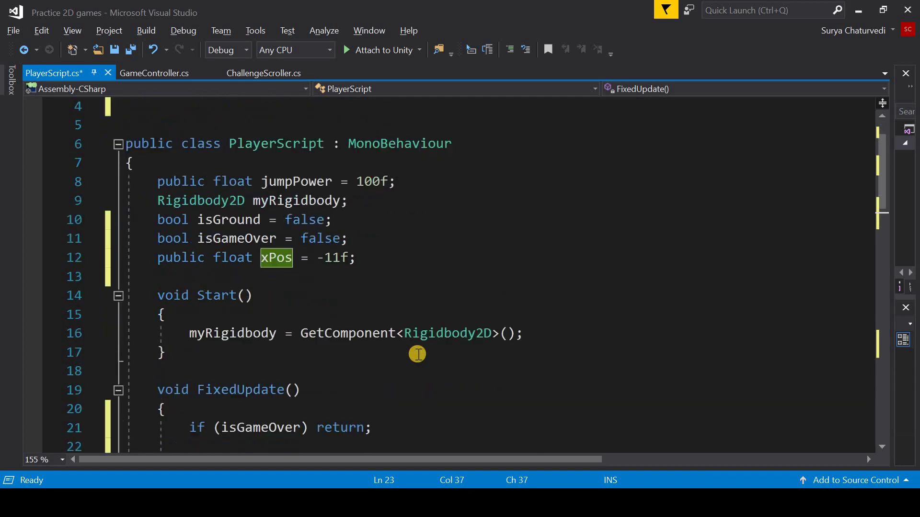
scroll(417, 353, down, 1)
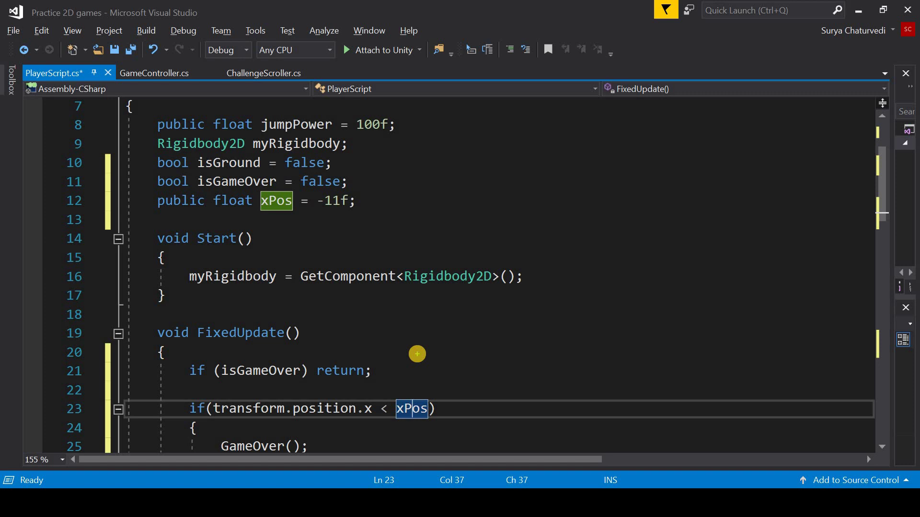
drag(256, 216, 352, 211)
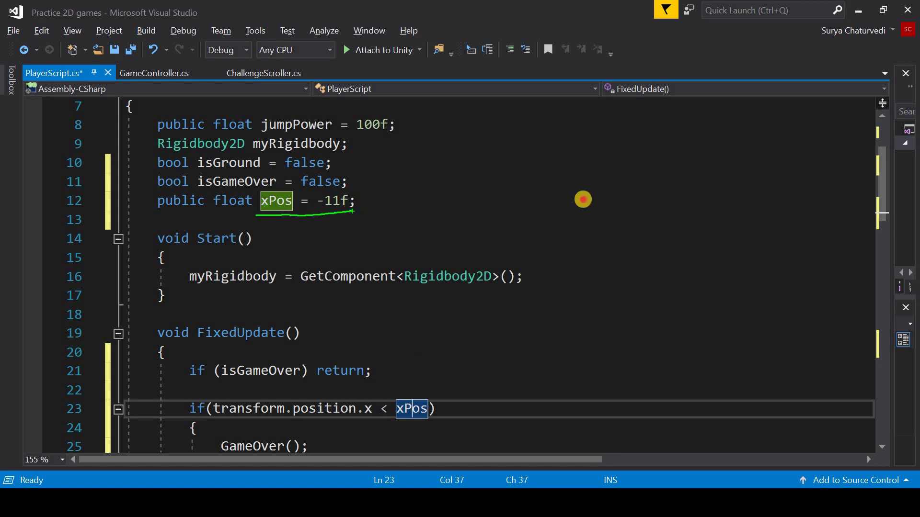
mouse_move(582, 200)
mouse_down()
mouse_move(581, 153)
mouse_move(582, 207)
mouse_move(596, 235)
mouse_up()
drag(611, 224, 612, 238)
drag(626, 233, 629, 247)
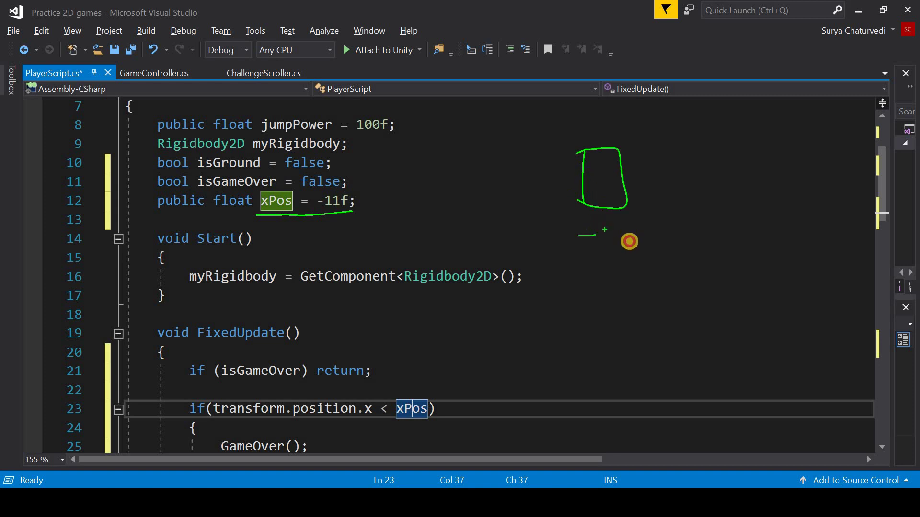
mouse_move(645, 208)
mouse_down()
mouse_move(647, 249)
mouse_move(652, 229)
mouse_up()
drag(754, 211, 737, 192)
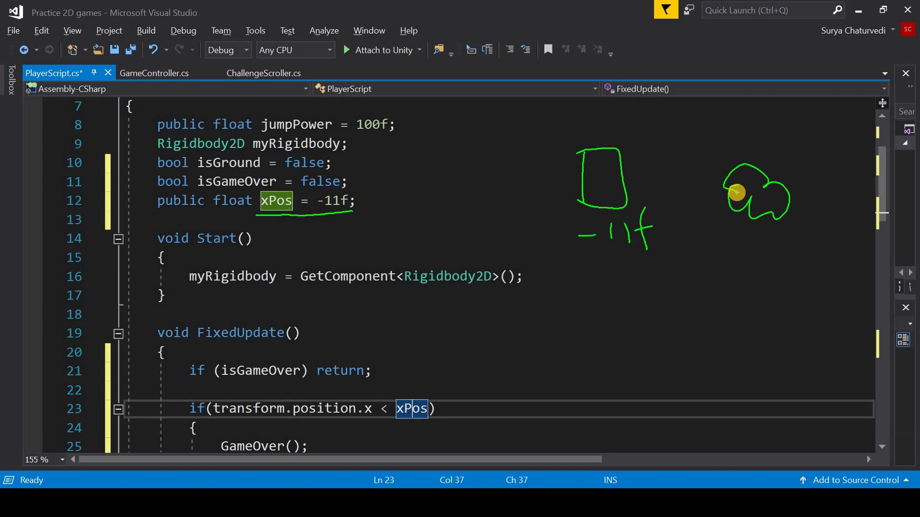
drag(218, 419, 355, 417)
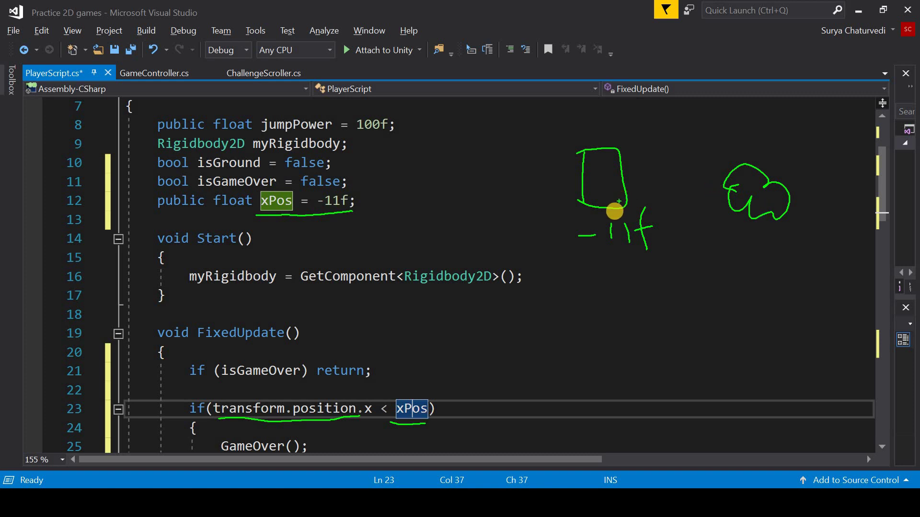
mouse_move(623, 144)
mouse_down()
mouse_move(621, 209)
mouse_move(591, 209)
mouse_up()
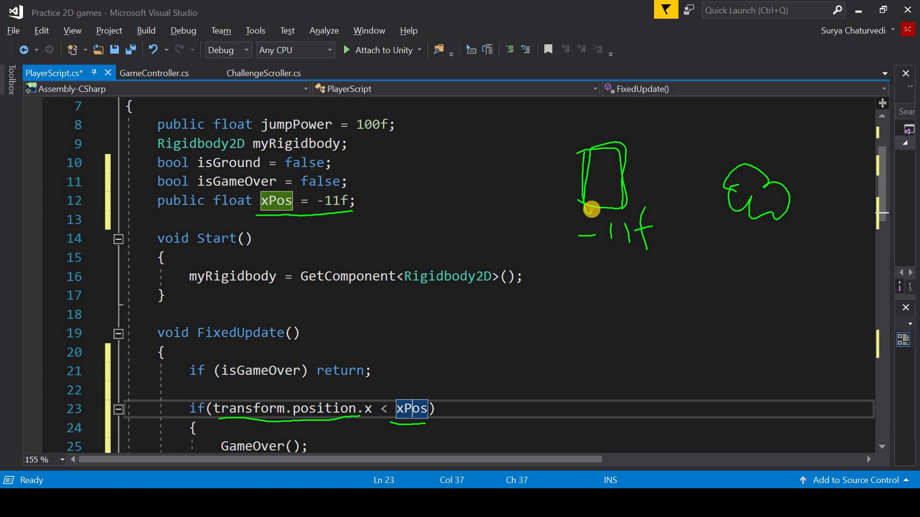
drag(620, 270, 564, 274)
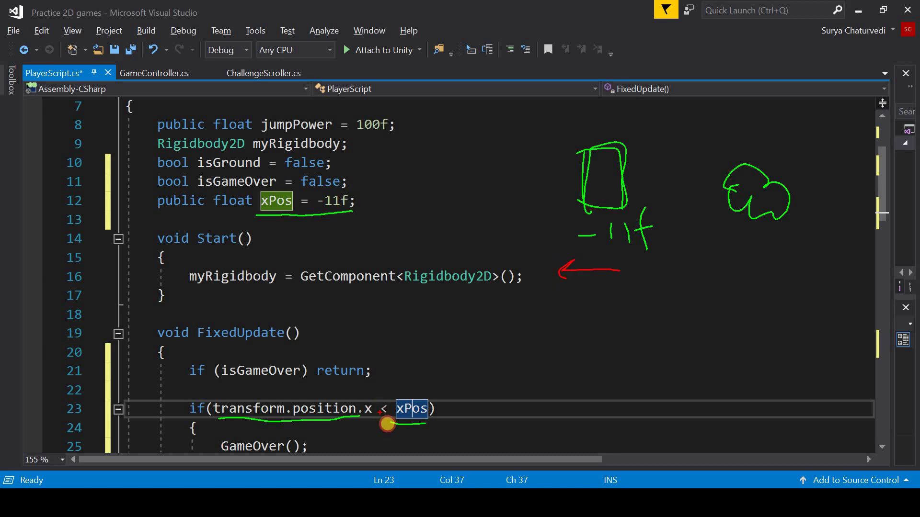
drag(397, 406, 383, 416)
drag(316, 455, 351, 432)
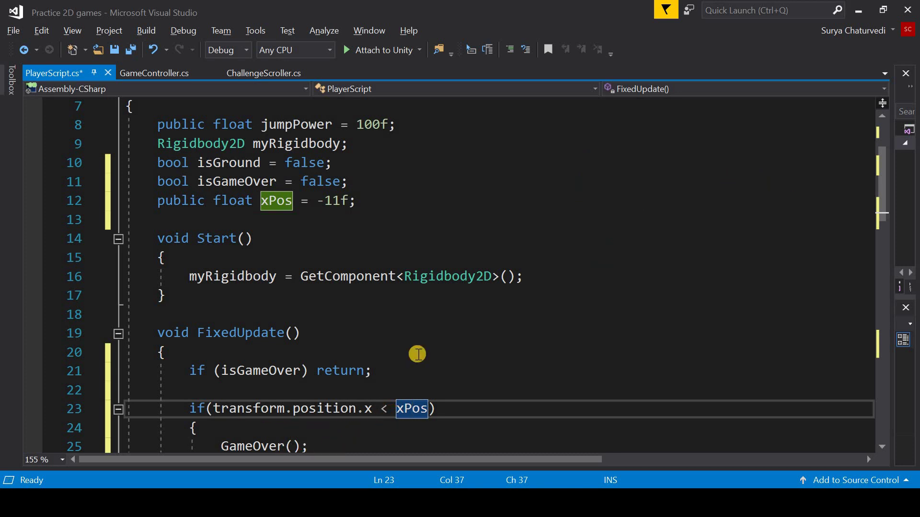
key(Down)
- Review PlayerScript, marking the isGameOver = true line and FixedUpdate's early return
key(Down)
key(Down)
key(Down)
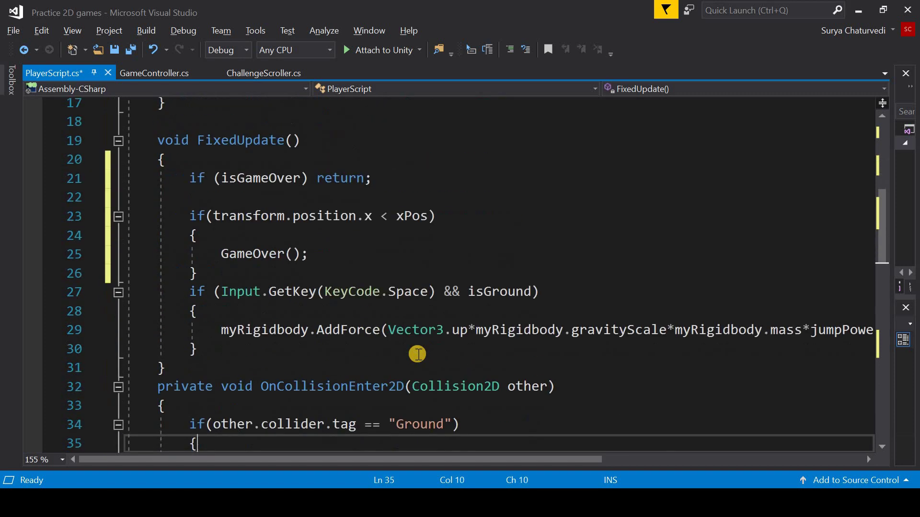
key(Down)
key(Down)
key(Down)
key(Down)
key(Down)
key(Down)
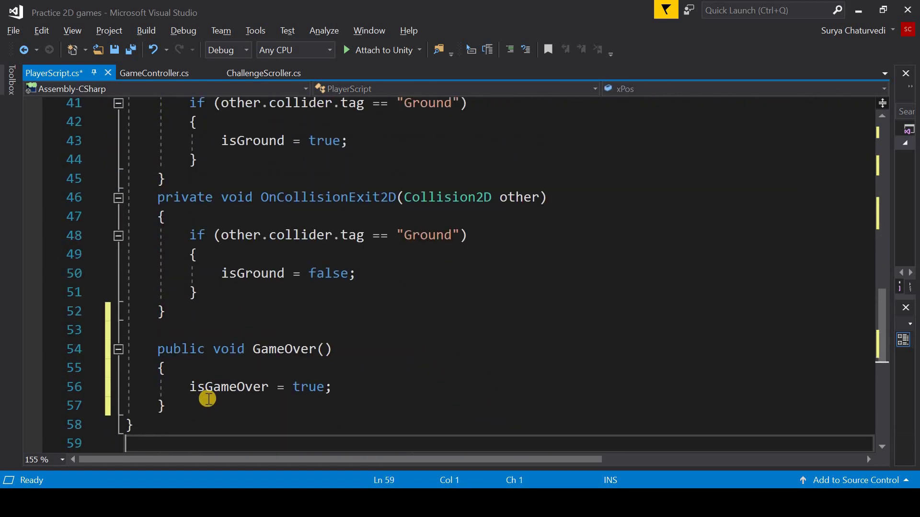
drag(193, 402, 332, 393)
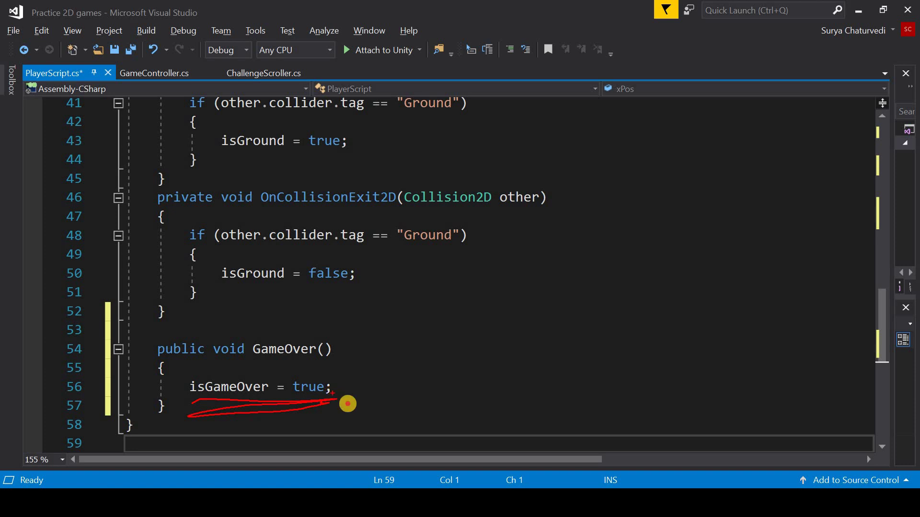
mouse_move(338, 400)
mouse_down()
mouse_move(521, 230)
mouse_move(543, 261)
mouse_up()
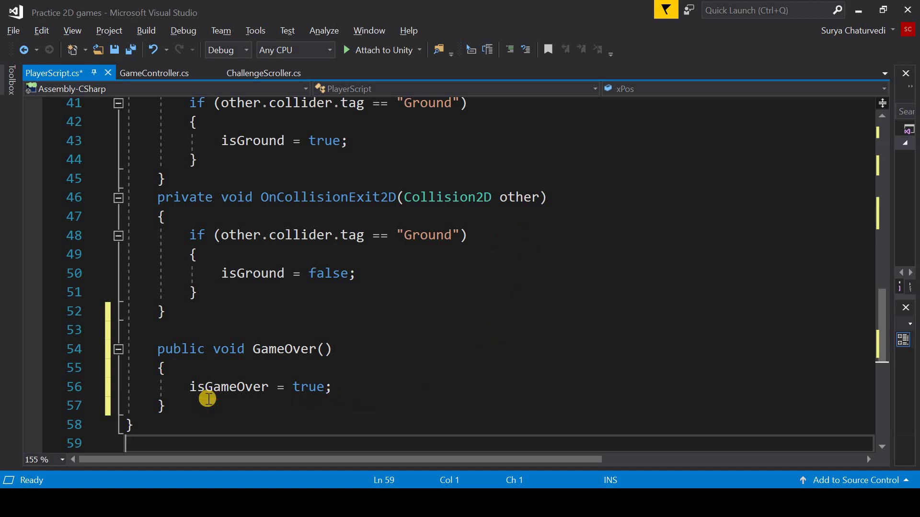
key(Up)
key(End)
key(Up)
key(Up)
key(Up)
key(Up)
key(Up)
key(Up)
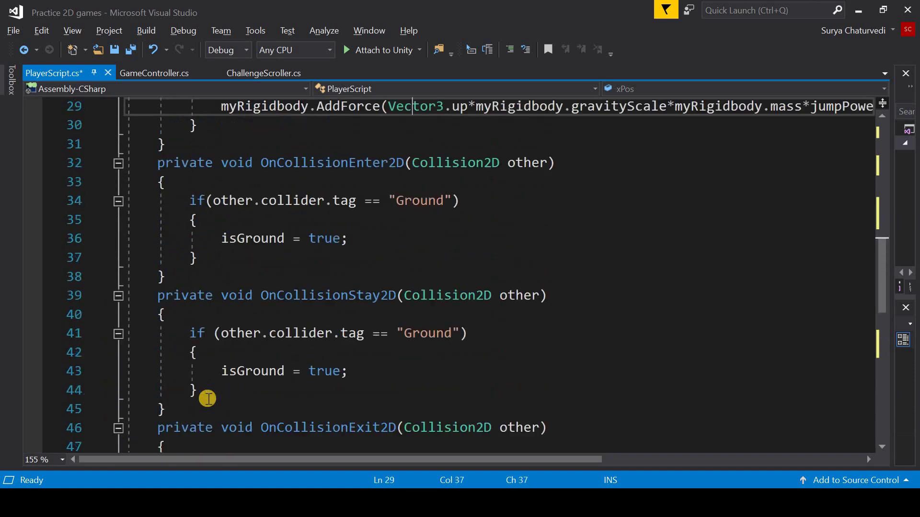
key(Up)
key(Up)
key(Up)
key(Up)
key(End)
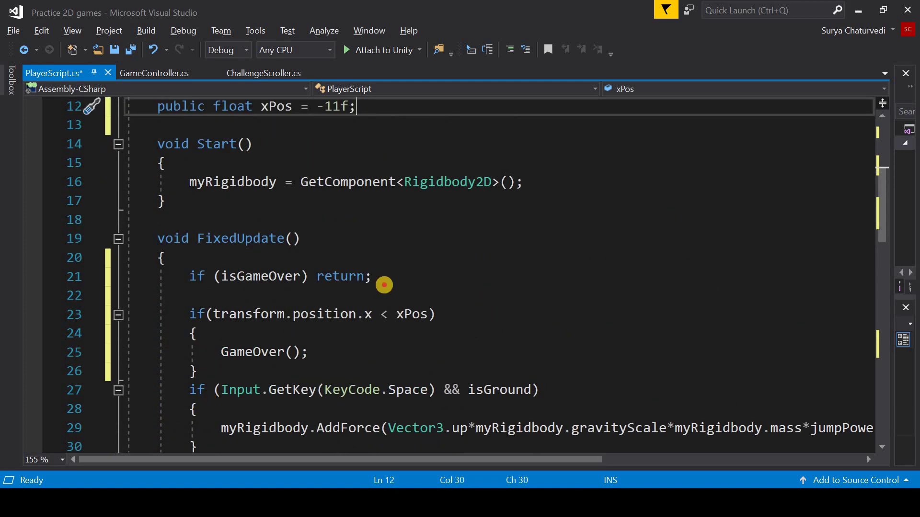
mouse_move(391, 283)
mouse_down()
mouse_move(316, 291)
mouse_move(382, 285)
mouse_up()
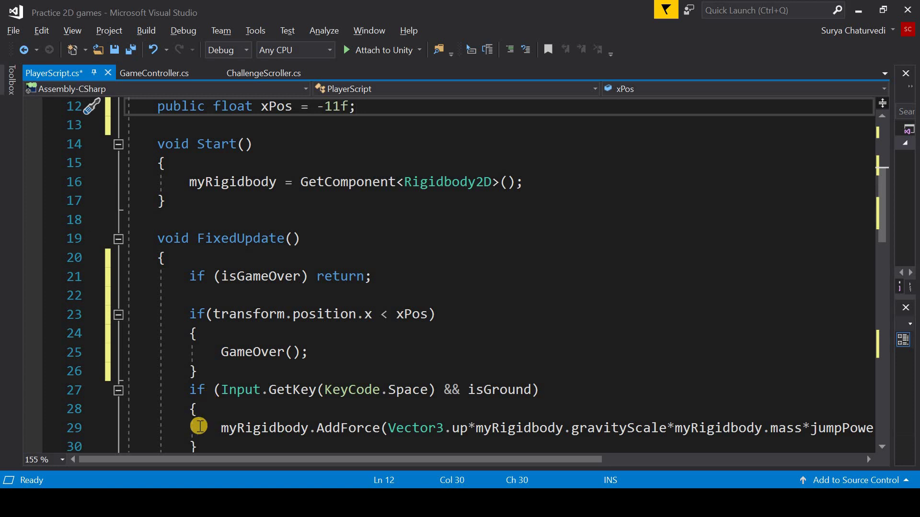
scroll(197, 425, up, 4)
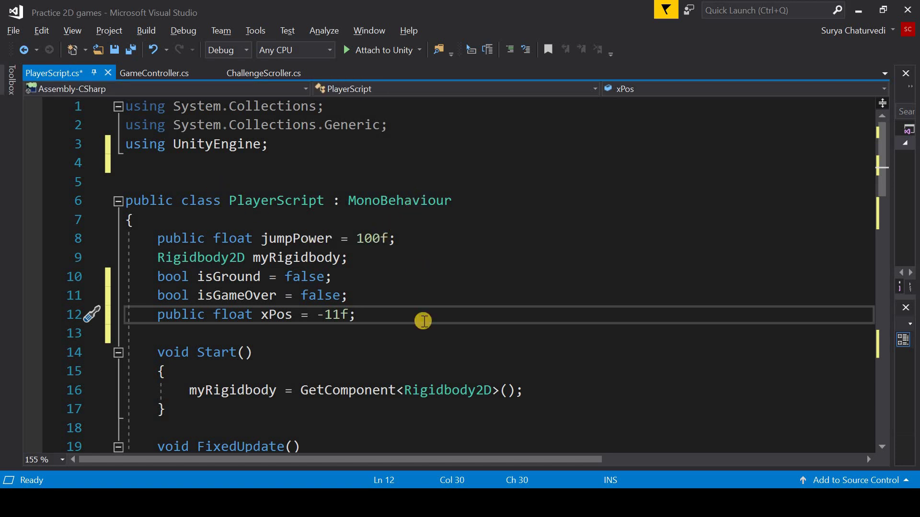
- Switch to the Unity editor and back to Visual Studio
key(alt+Tab)
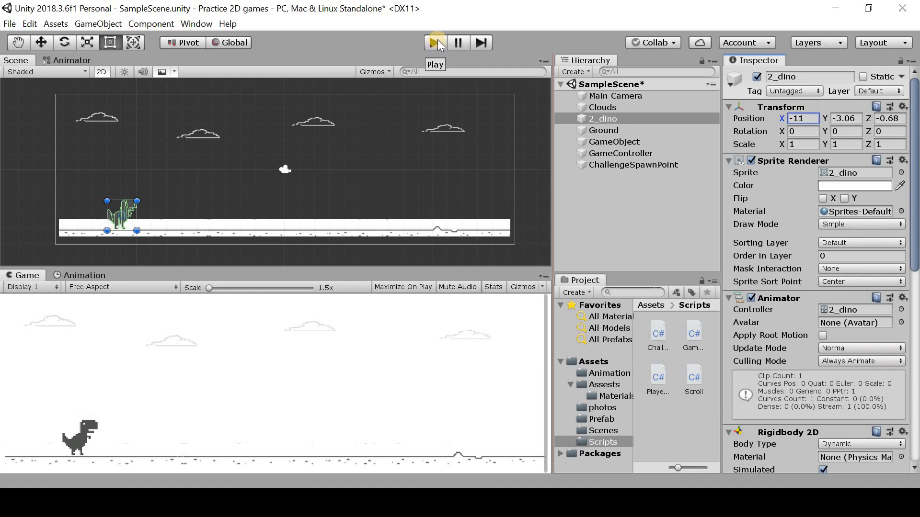
key(alt+Tab)
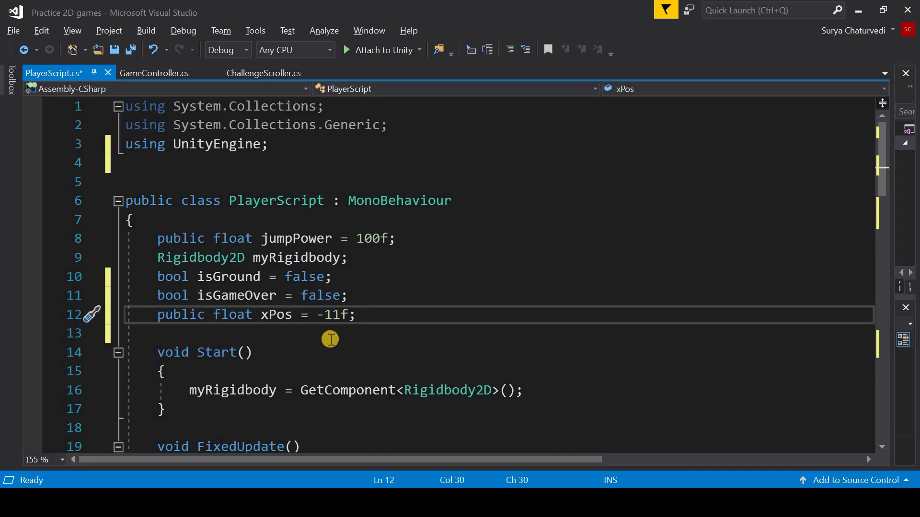
scroll(332, 322, down, 3)
scroll(267, 95, up, 3)
- In ChallengeScroller, declare bool isGameOver = false; below the counter field
click(260, 76)
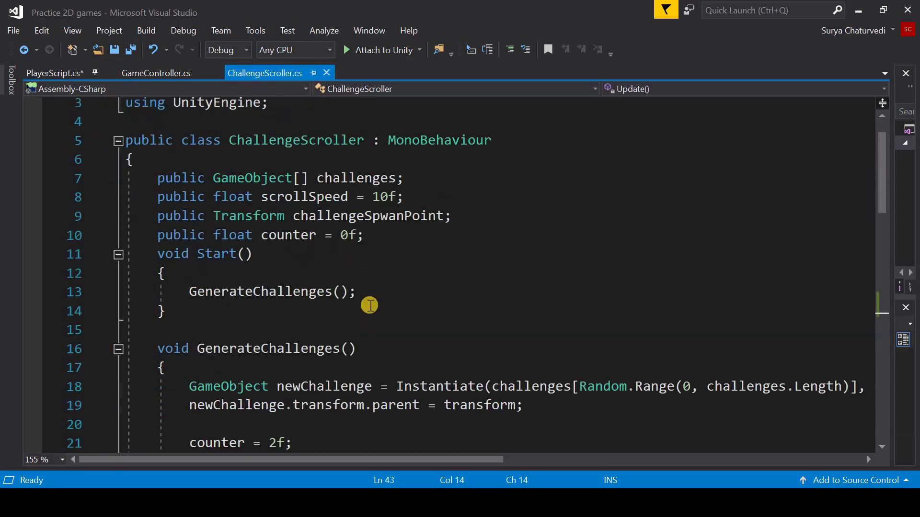
scroll(365, 321, up, 1)
scroll(362, 320, down, 2)
scroll(359, 335, down, 8)
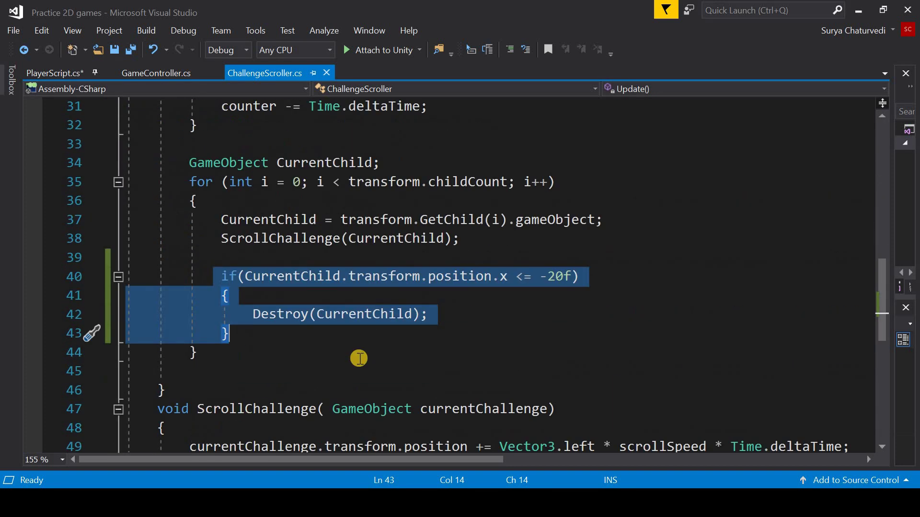
scroll(345, 311, down, 4)
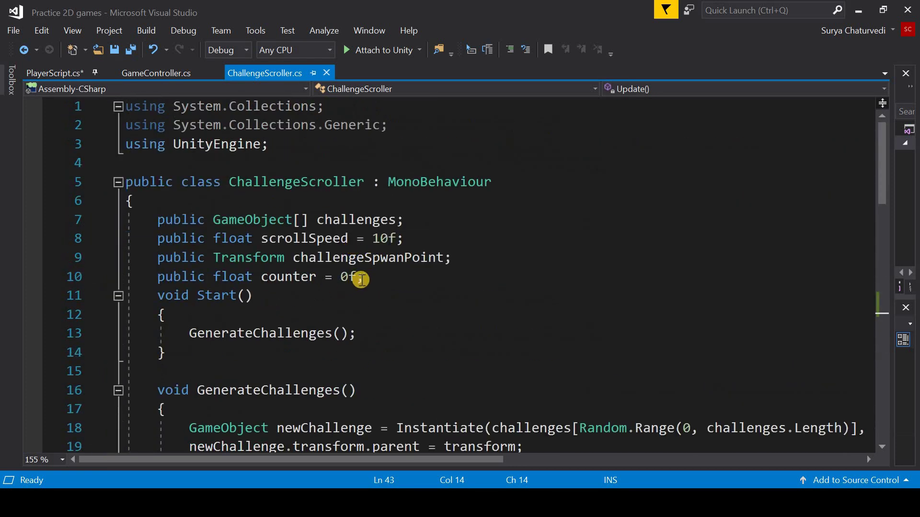
click(391, 275)
key(Return)
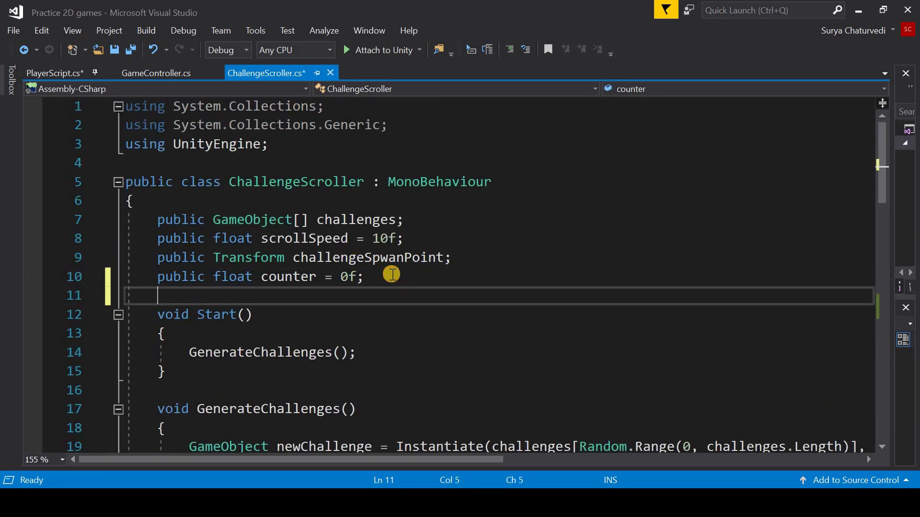
text(bool is)
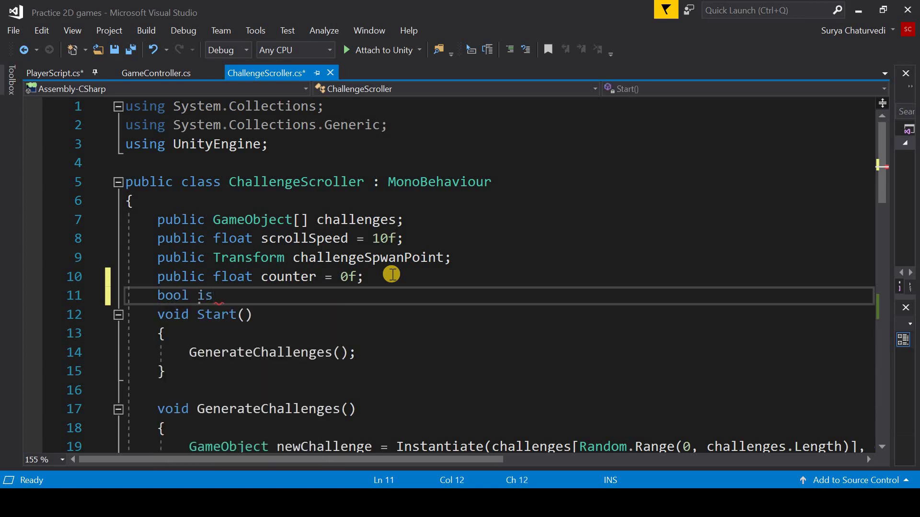
text(GameOver =)
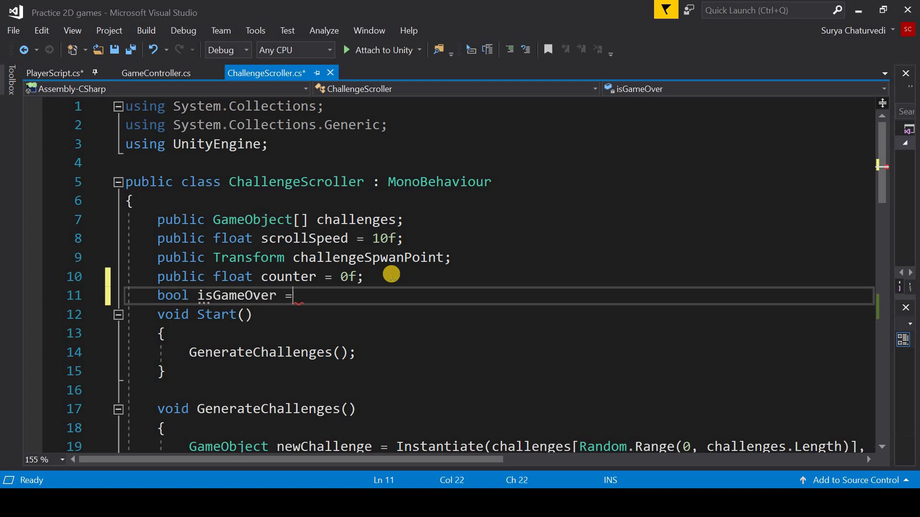
text( false;)
- Add if(isGameOver) return; at the top of Update
key(Down)
key(Down)
key(Down)
key(Down)
key(Down)
key(Down)
key(Down)
key(Down)
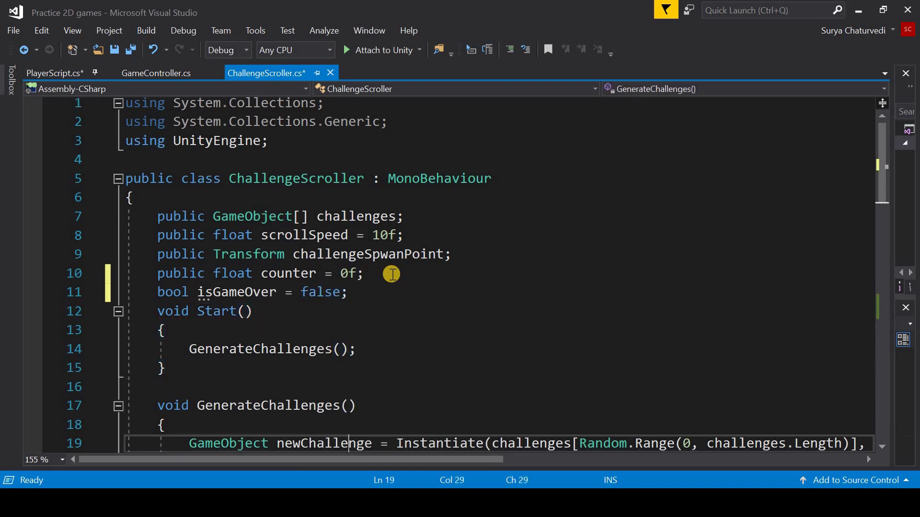
key(Down)
key(Down)
key(Down)
key(Down)
key(Down)
key(Down)
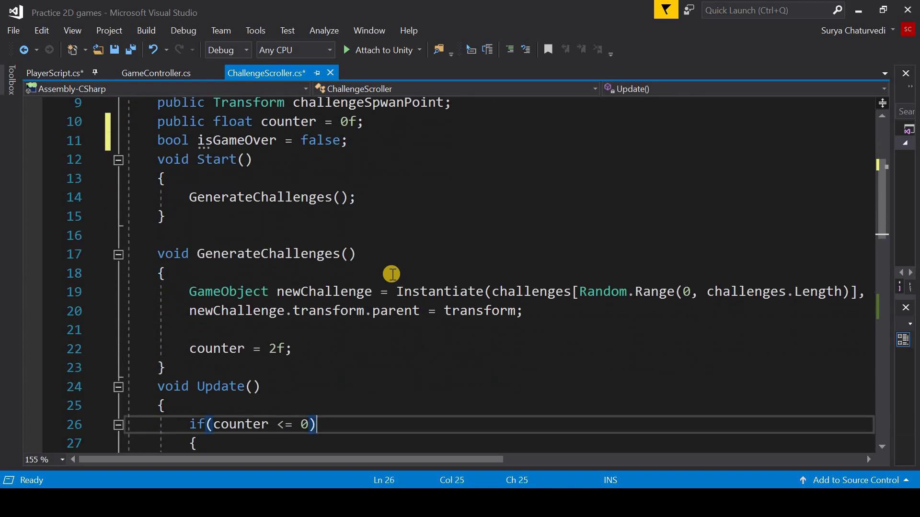
key(Up)
key(Return)
key(Return)
key(Down)
key(Down)
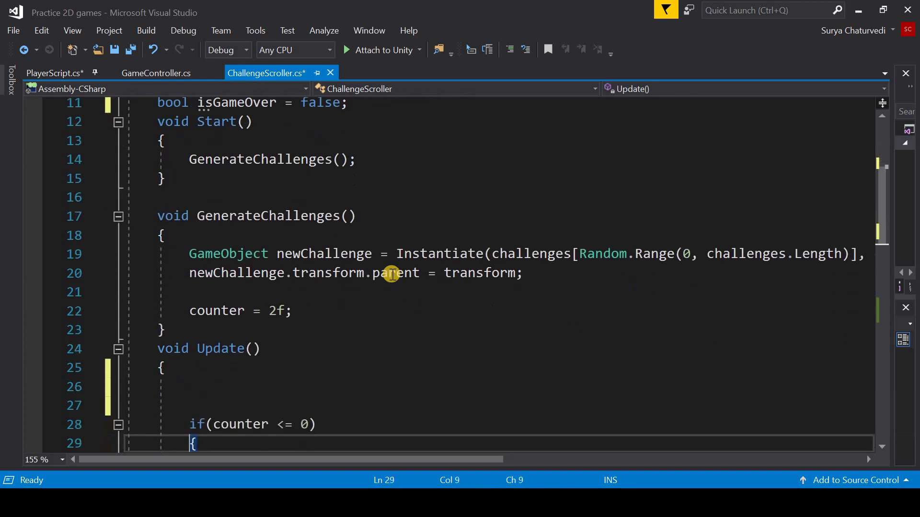
key(Up)
key(Up)
key(Up)
text(if()
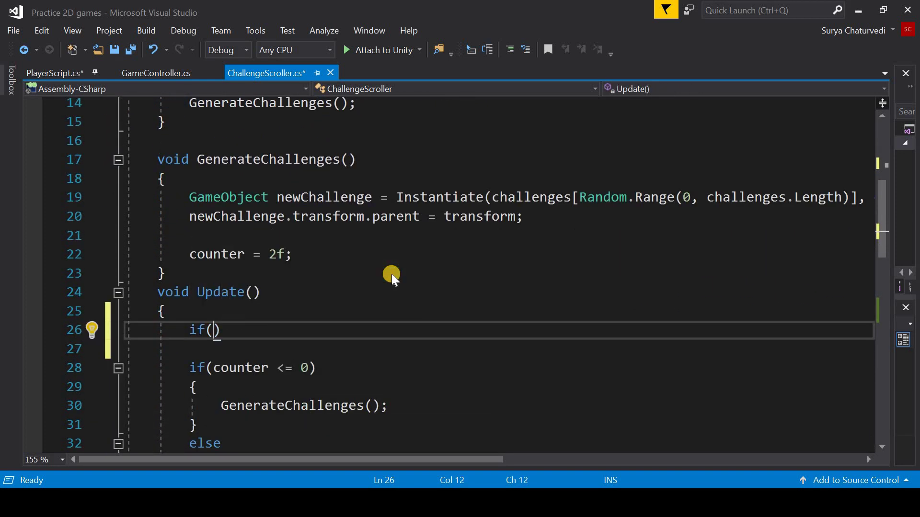
text(isGameOver))
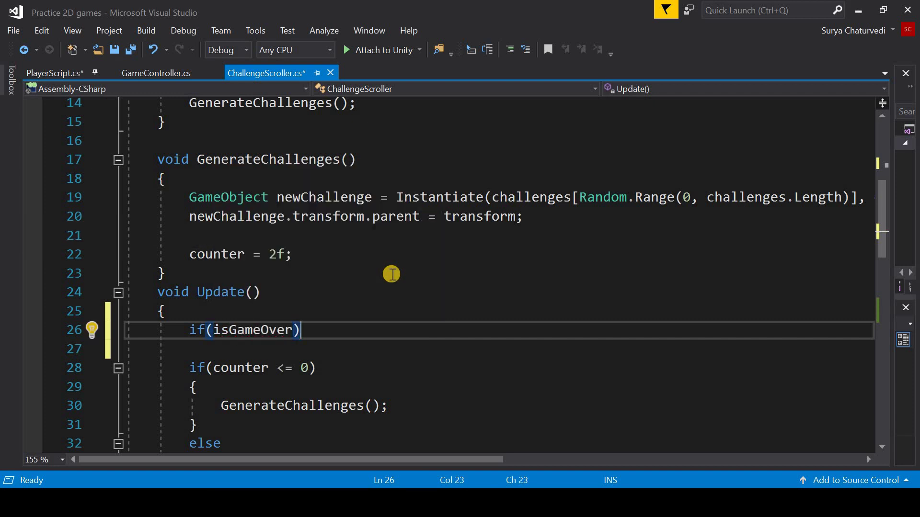
text( ret;)
key(Down)
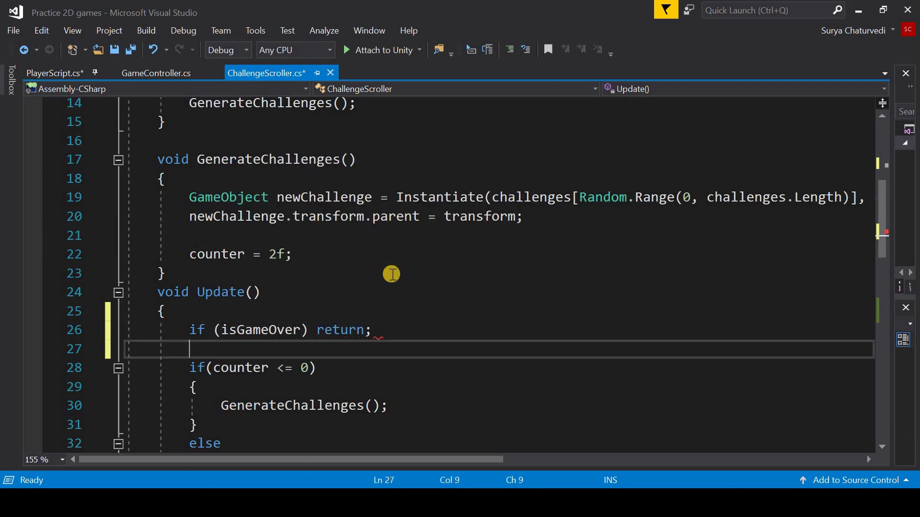
- Start a public void GameOver() method after ScrollChallenge
key(Down)
key(Down)
key(Down)
key(Down)
key(Down)
key(Down)
key(Down)
key(Down)
key(Down)
key(Down)
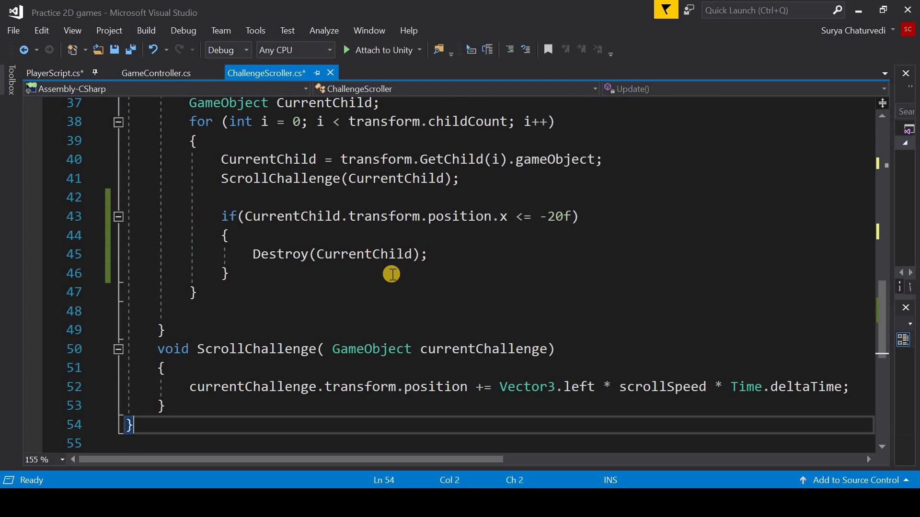
key(Up)
key(Up)
key(End)
key(Return)
key(Return)
key(Return)
key(Return)
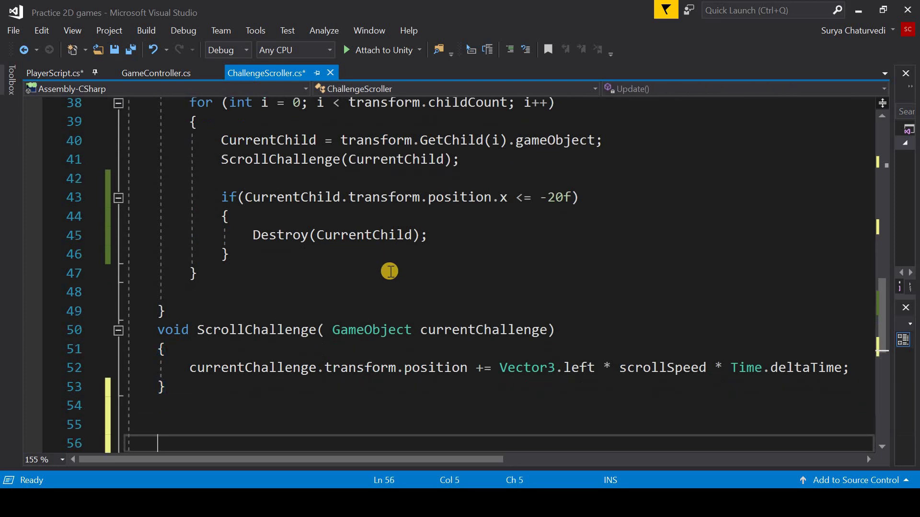
key(Down)
key(Down)
key(Up)
key(Up)
key(Up)
key(Down)
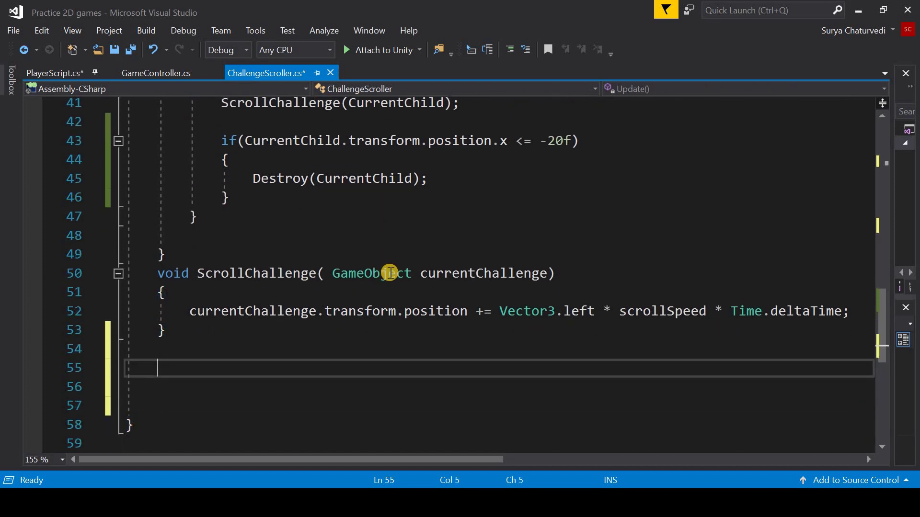
text(public v)
text(oidGa)
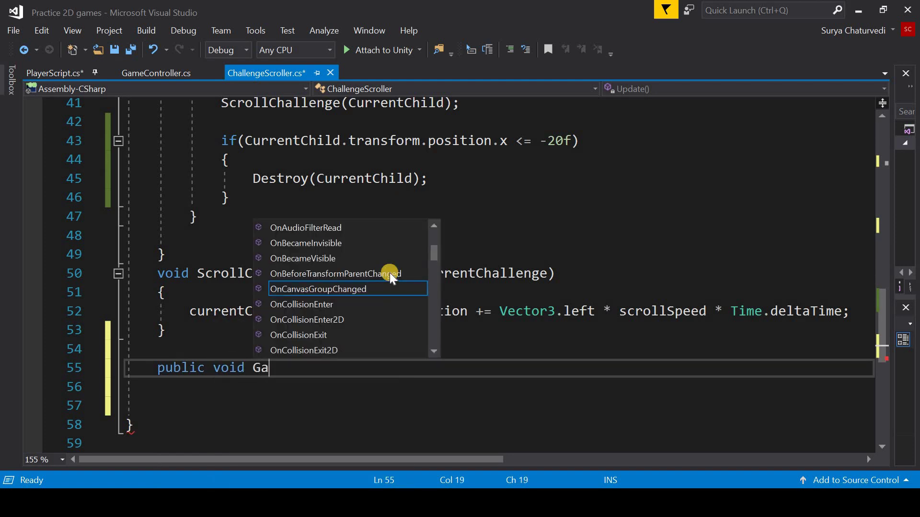
text(meO)
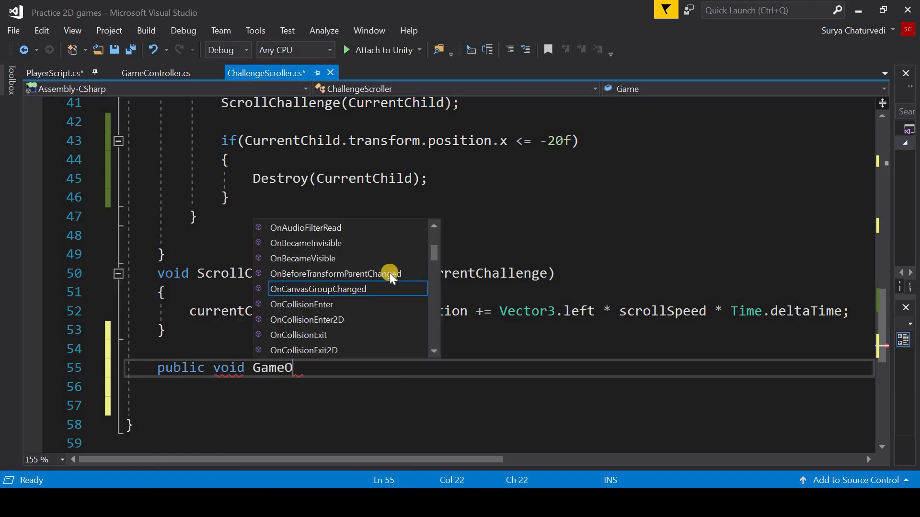
text(ver() {)
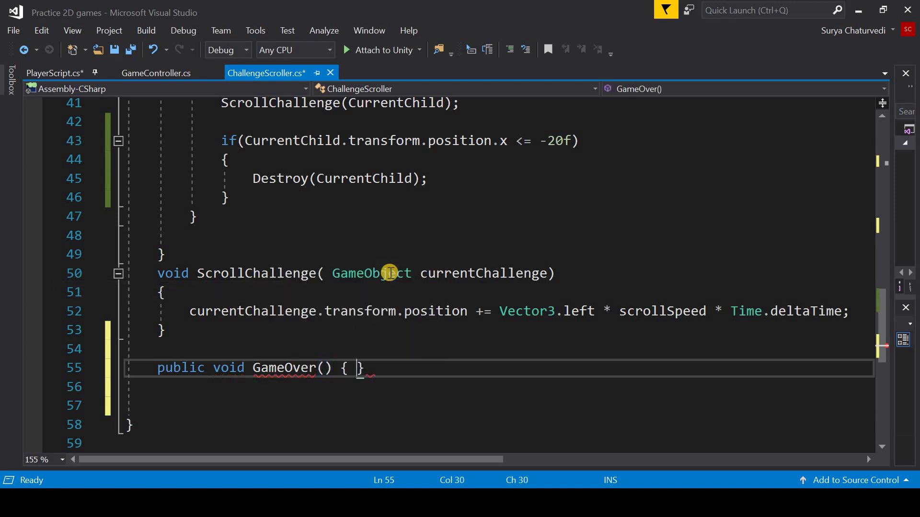
- Fill ChallengeScroller's GameOver body with isGameOver = true;
key(Return)
text(is)
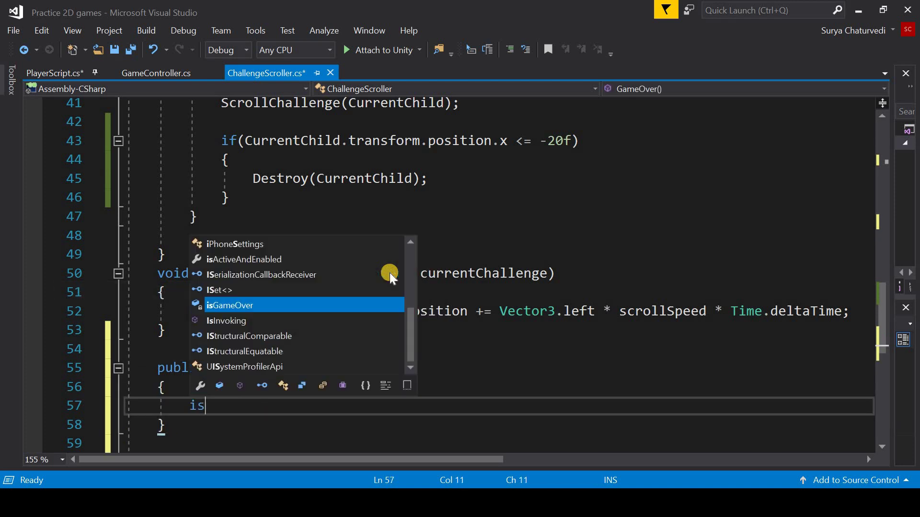
text(g)
key(Tab)
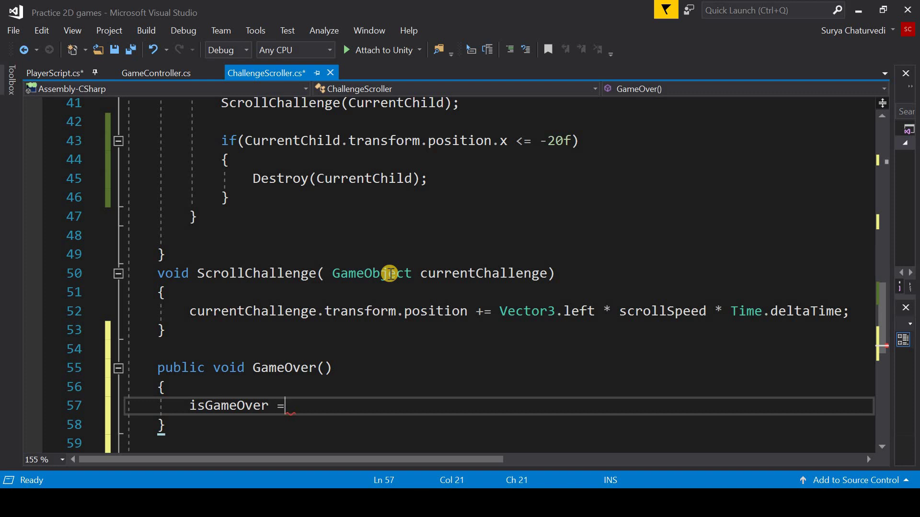
text( true;)
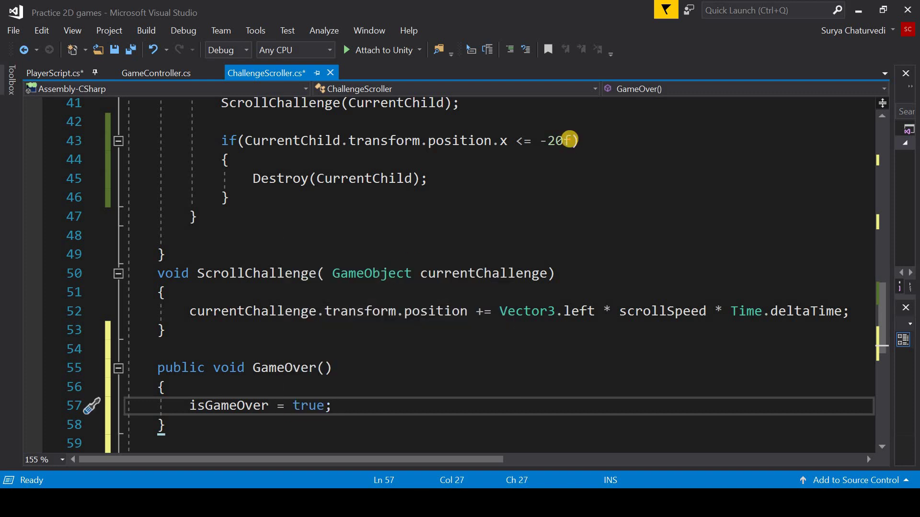
mouse_move(571, 392)
mouse_down()
mouse_move(518, 365)
mouse_move(459, 406)
mouse_up()
- In PlayerScript, mark up the transform.position.x < xPos check and select xPos
click(62, 72)
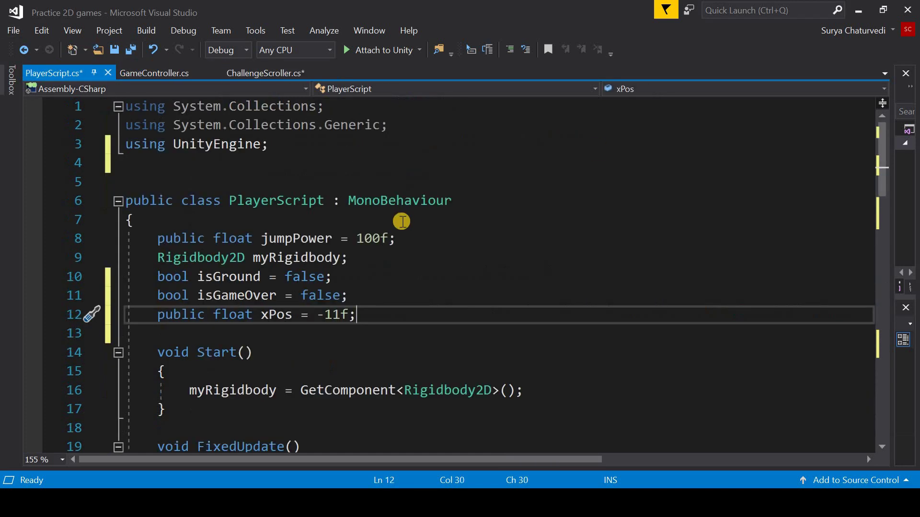
scroll(376, 328, down, 9)
scroll(386, 318, down, 7)
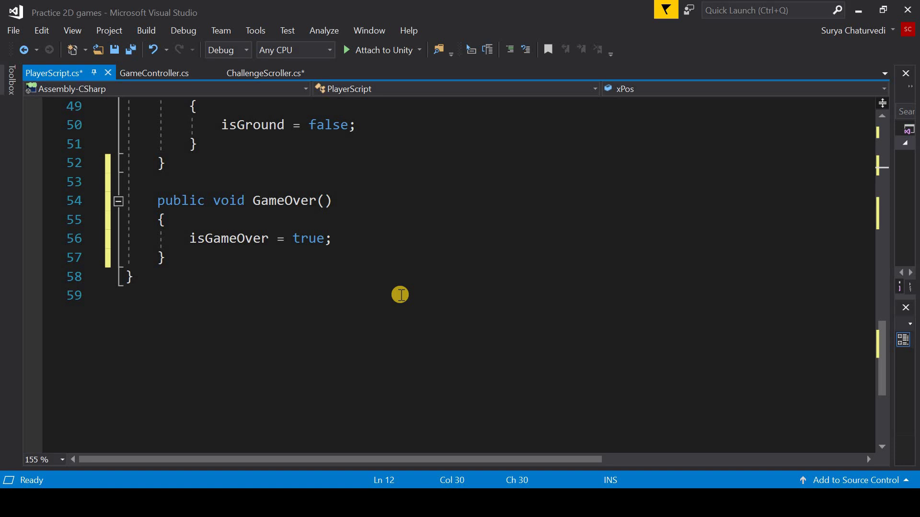
scroll(402, 292, up, 3)
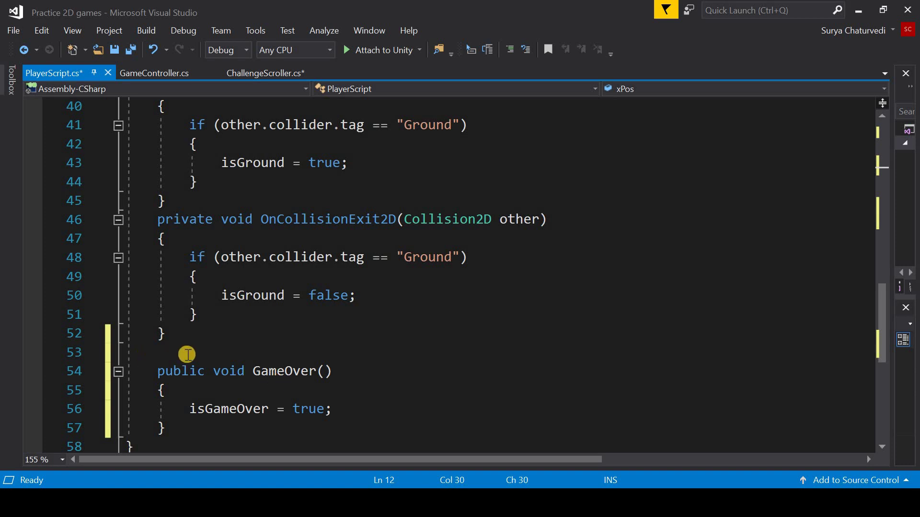
scroll(259, 214, up, 5)
scroll(256, 282, up, 3)
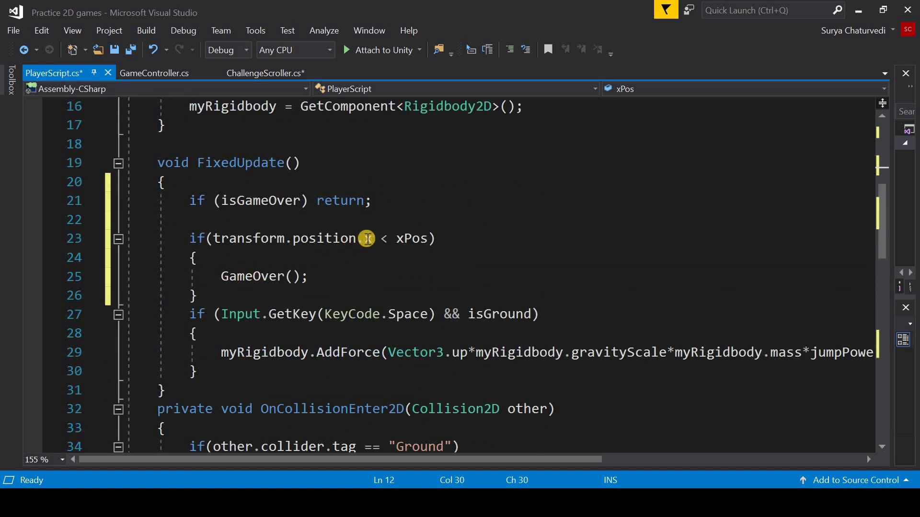
drag(357, 238, 372, 238)
drag(231, 237, 211, 238)
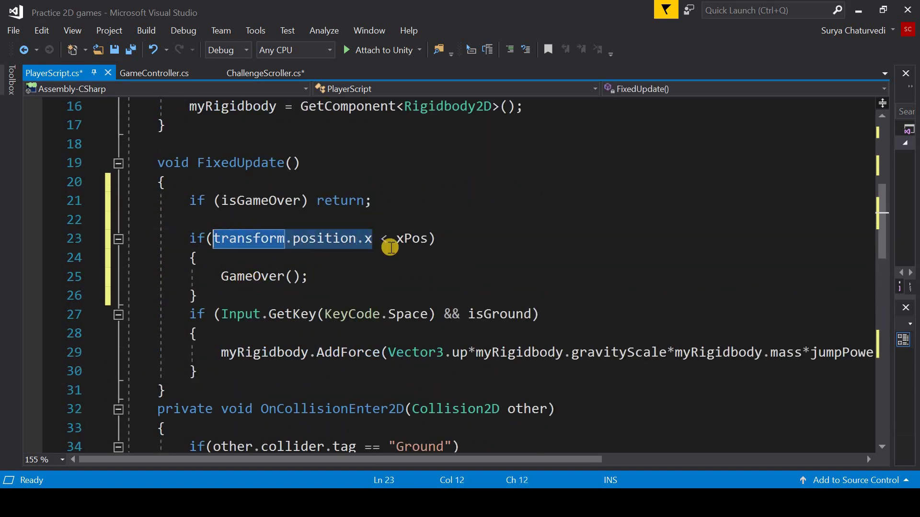
click(396, 239)
double_click(427, 239)
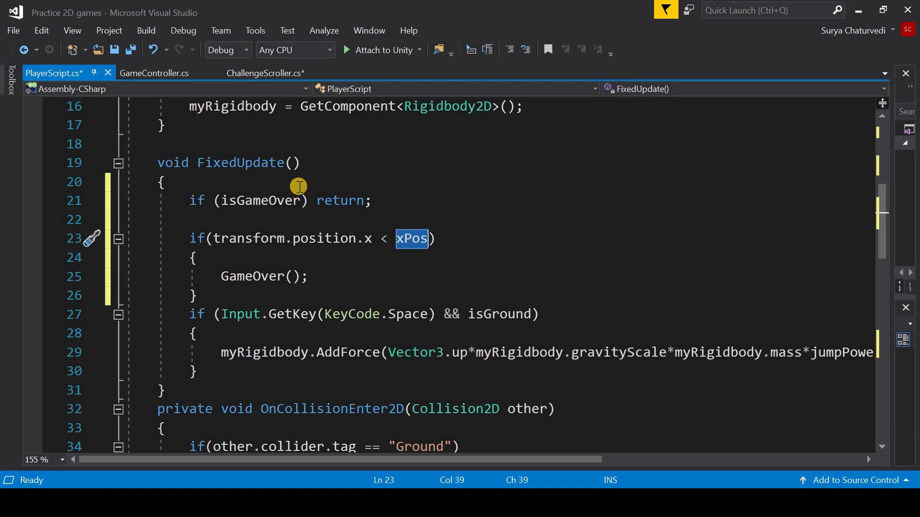
- Inspect ChallengeScroller's public GameOver method
click(275, 74)
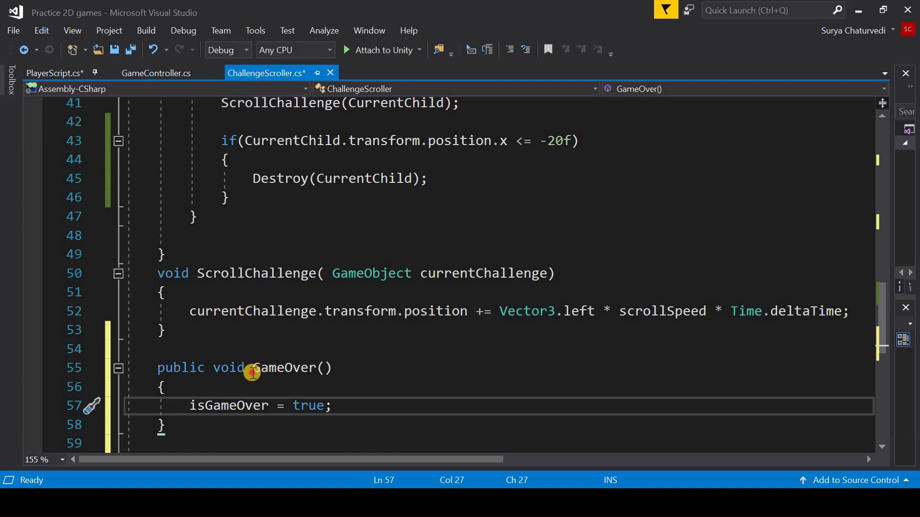
click(253, 368)
shift+click(325, 367)
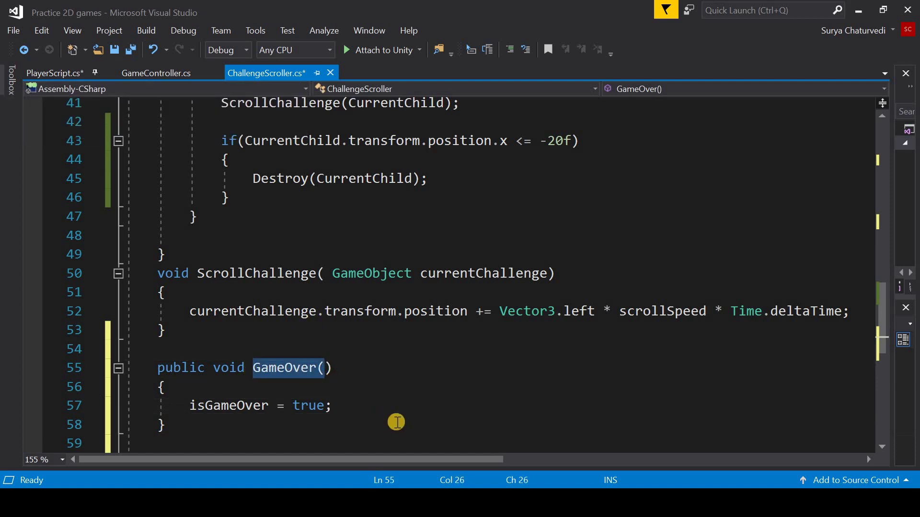
scroll(396, 421, up, 2)
scroll(476, 199, up, 2)
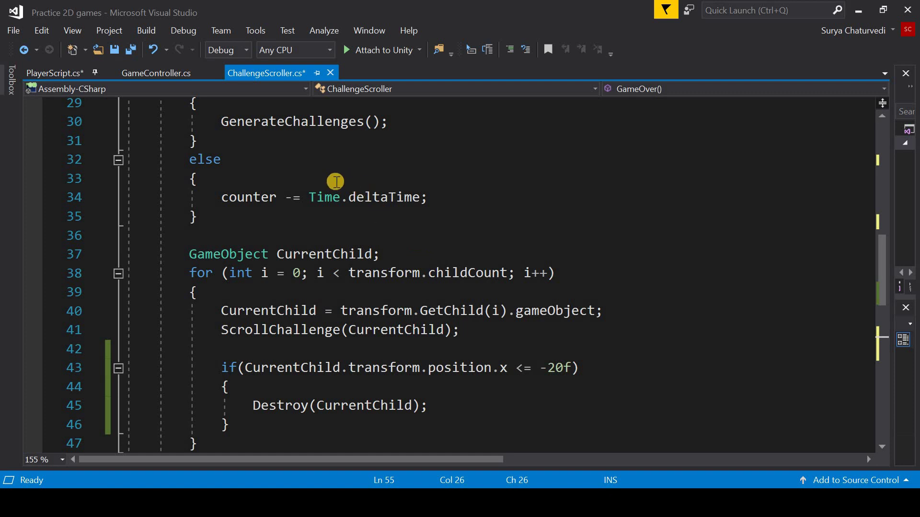
scroll(310, 178, down, 5)
- Return to PlayerScript and place the cursor after isGameOver = true; on line 56
click(65, 72)
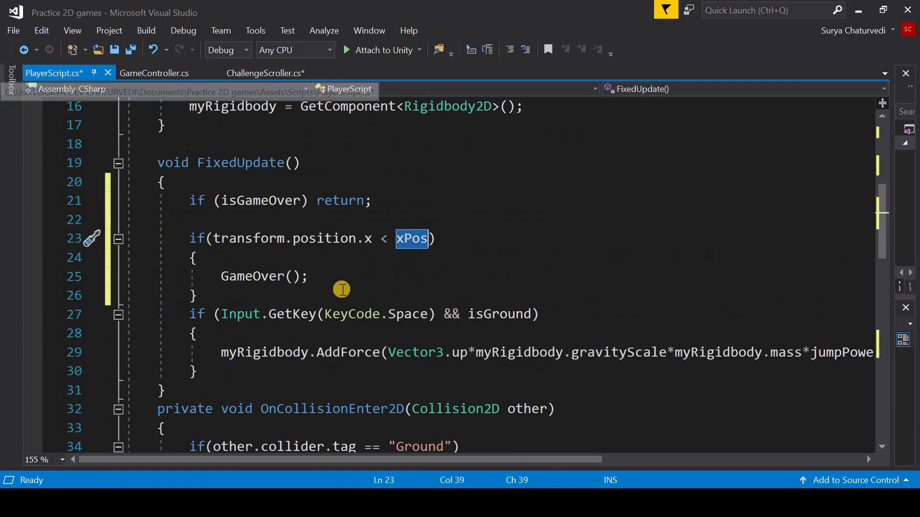
scroll(376, 308, down, 9)
scroll(357, 294, down, 2)
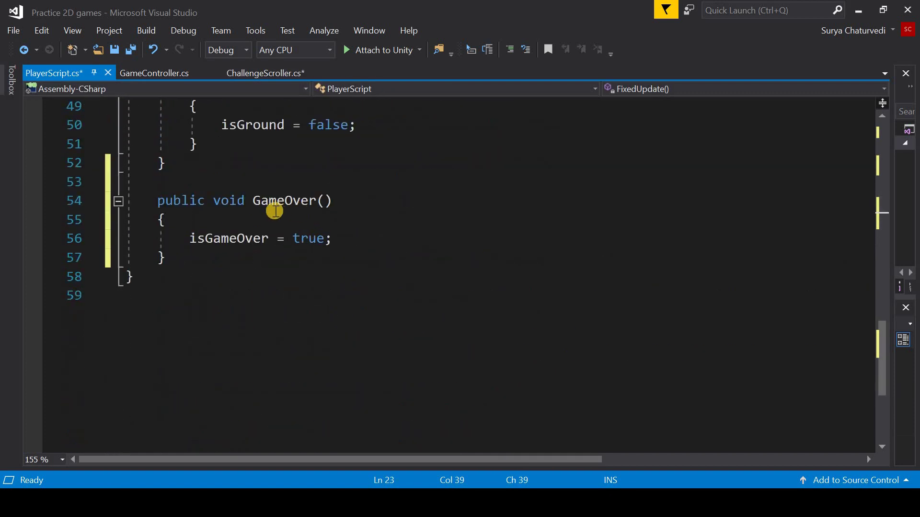
click(263, 73)
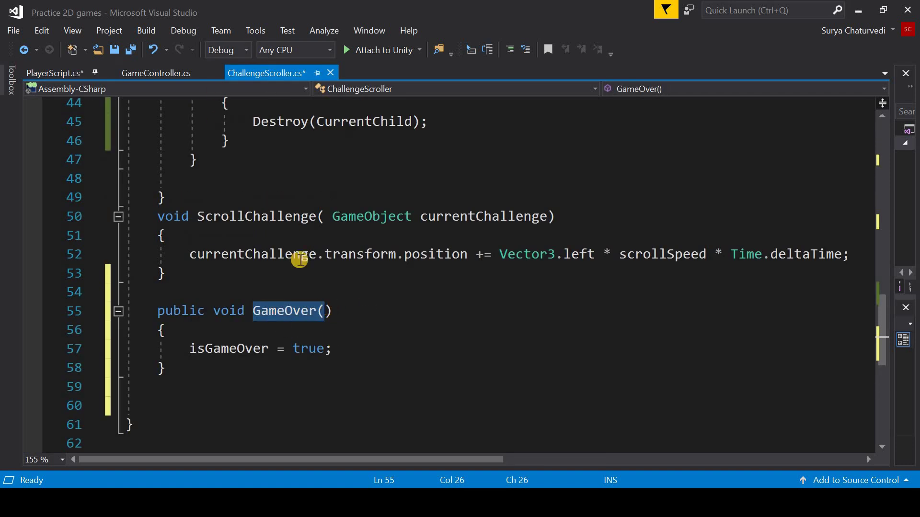
click(80, 74)
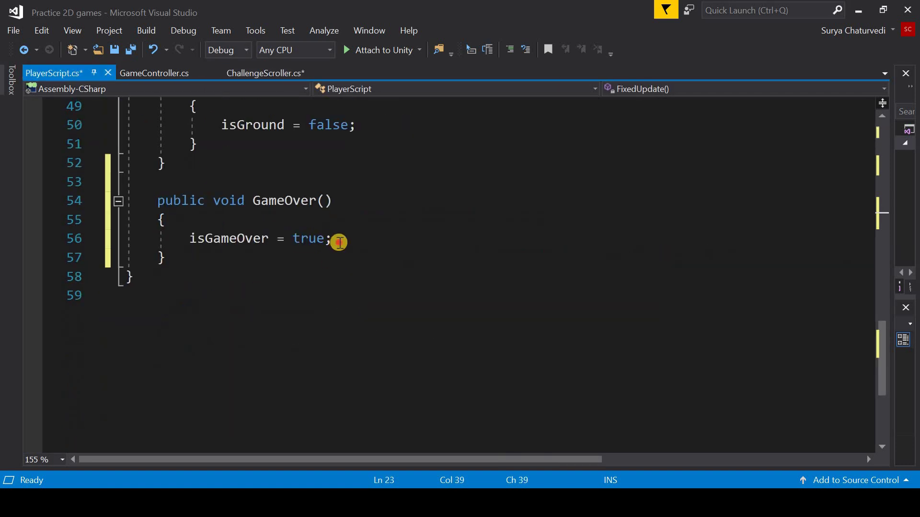
click(339, 241)
- Add FindObjectOfType<ChallengeScroller>().GameOver(); inside PlayerScript's GameOver
key(Return)
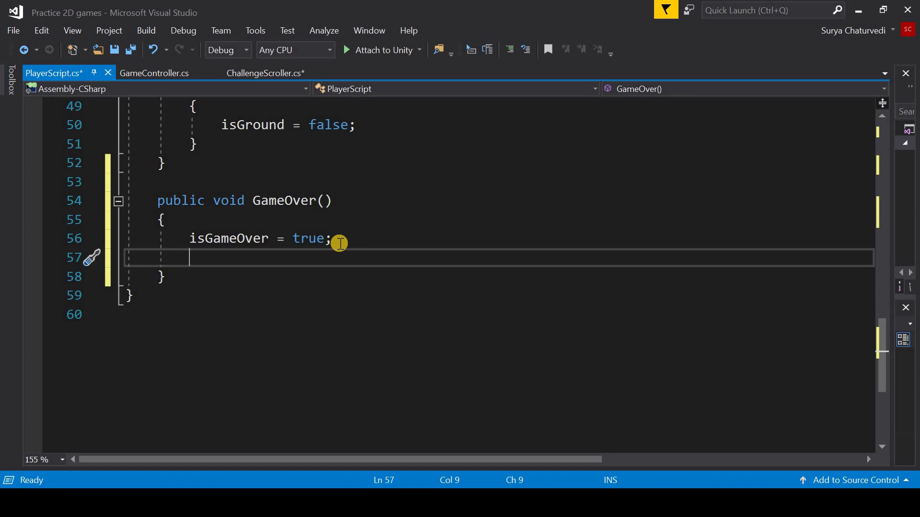
text(Fin)
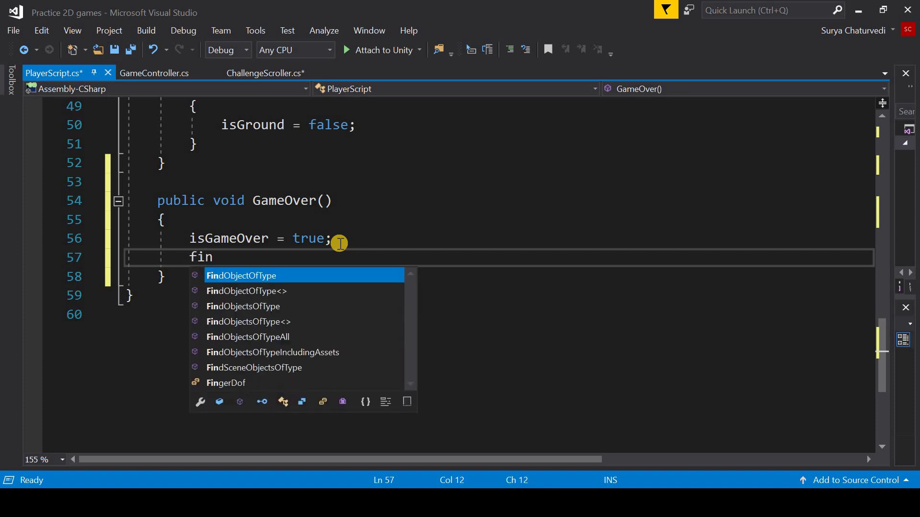
key(Tab)
text(<)
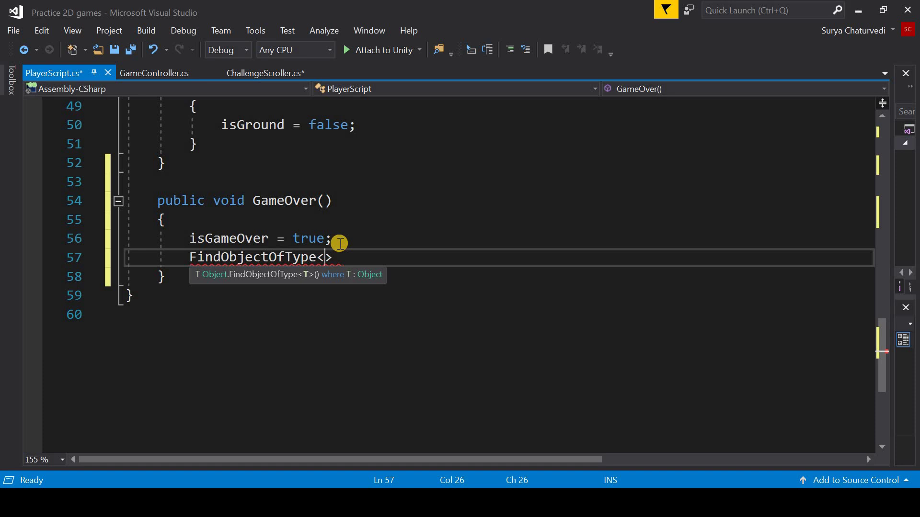
text(Cha)
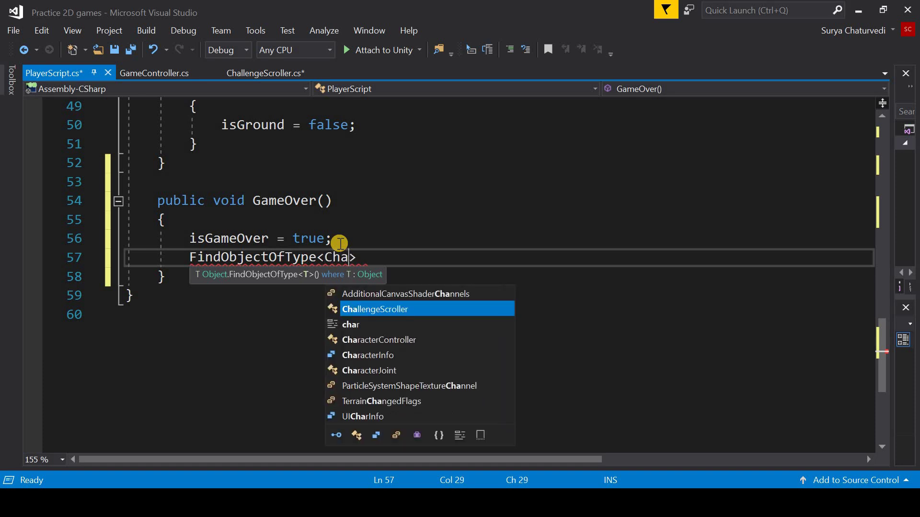
key(Tab)
text(>()
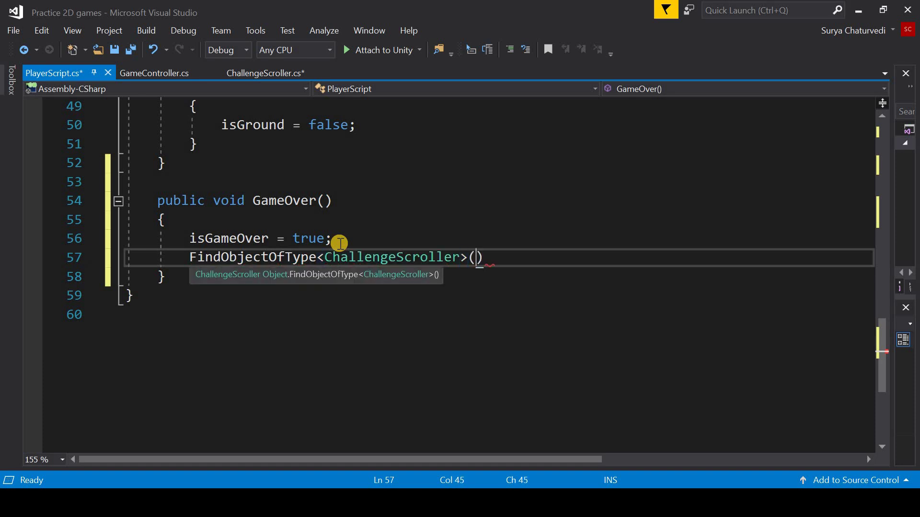
text().)
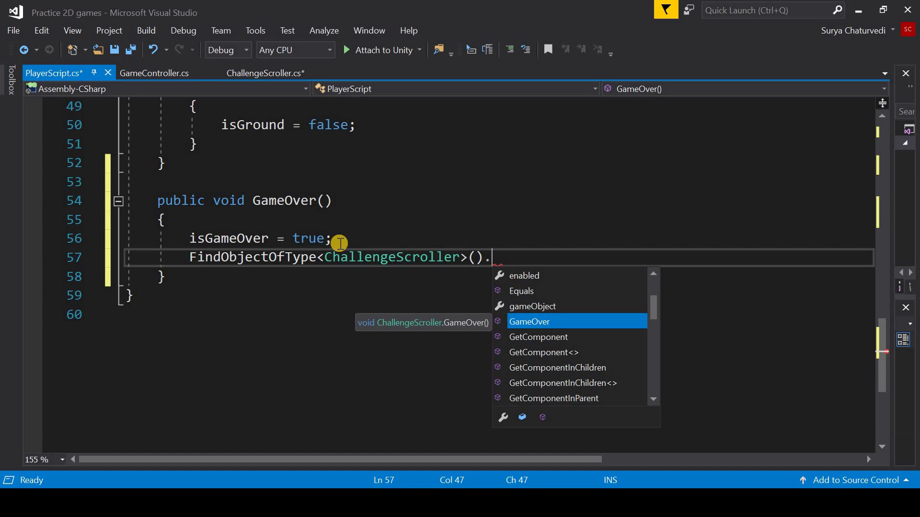
drag(560, 327, 508, 330)
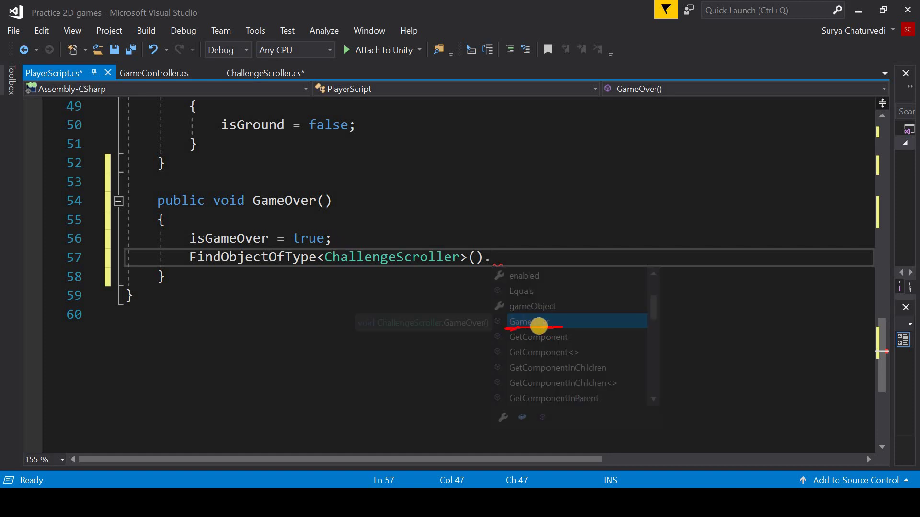
key(Escape)
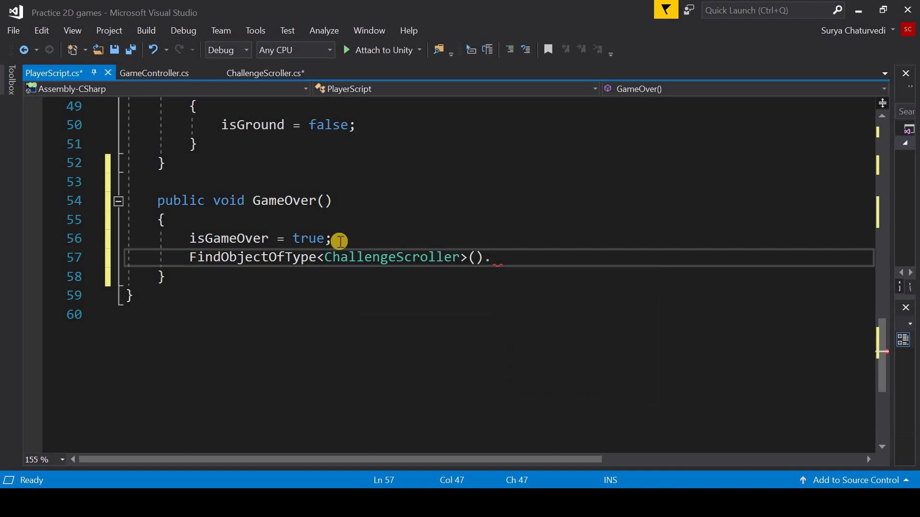
text(ga)
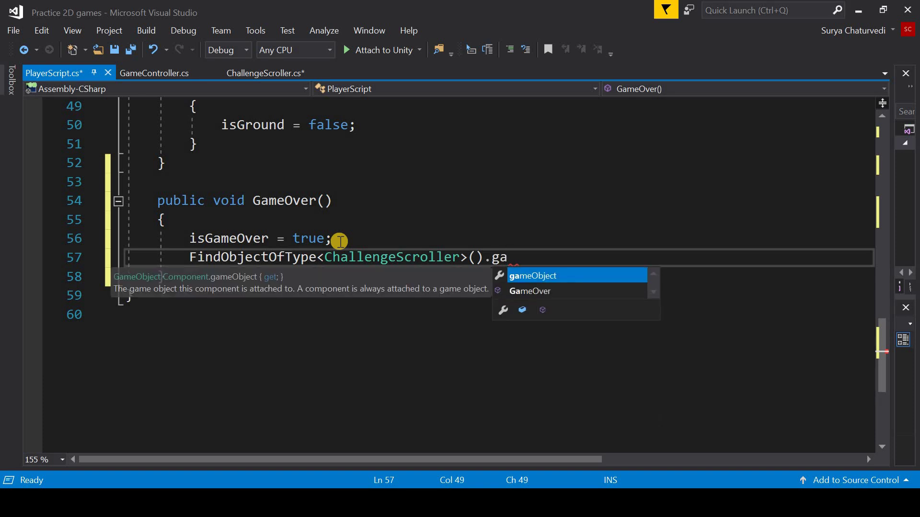
key(Down)
text(();)
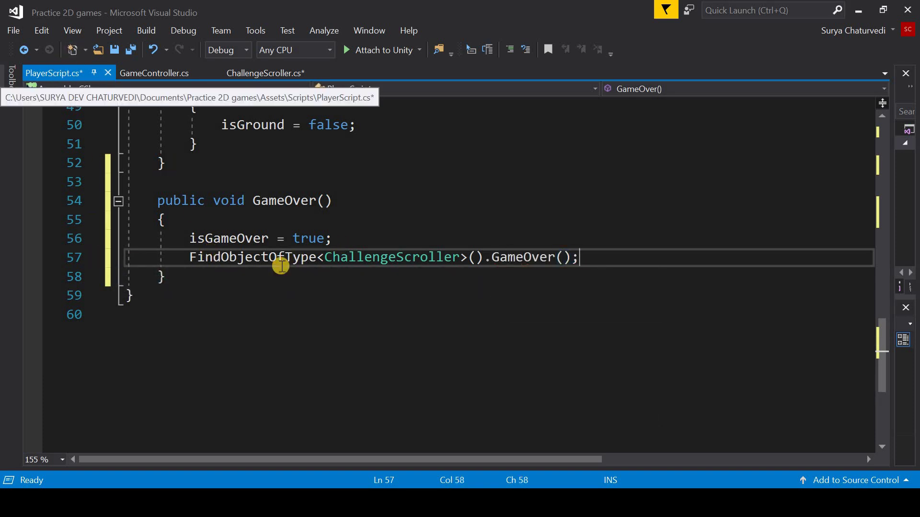
- Save both scripts with Ctrl+Shift+S and return to Unity's SampleScene
click(267, 75)
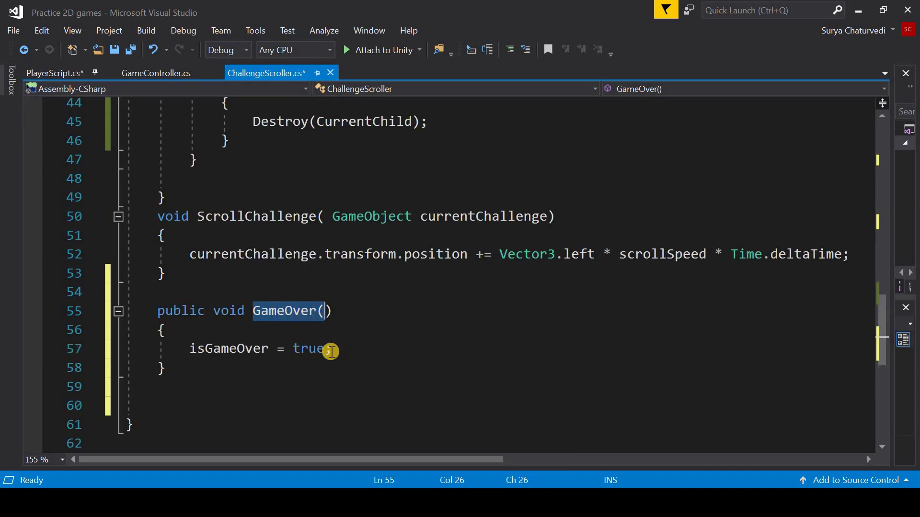
click(70, 75)
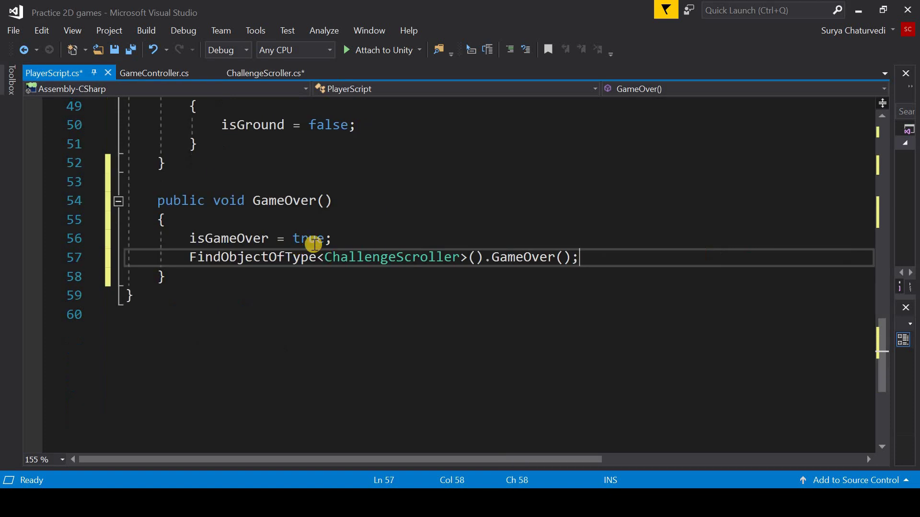
click(252, 76)
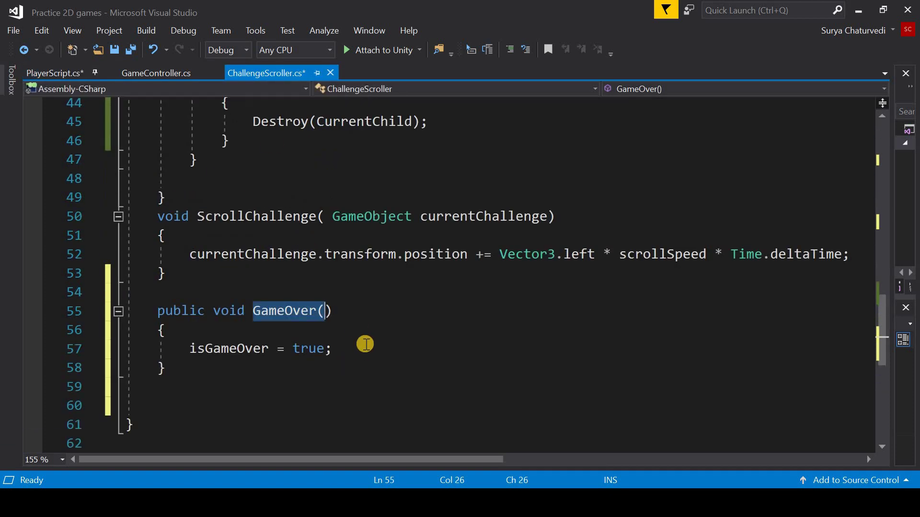
scroll(364, 311, up, 4)
scroll(412, 273, up, 3)
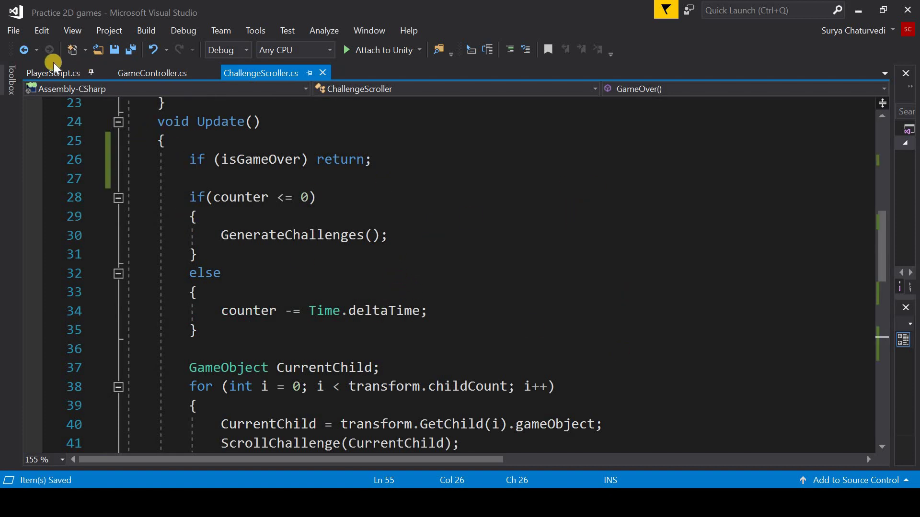
key(ctrl+shift+s)
key(ctrl+Tab)
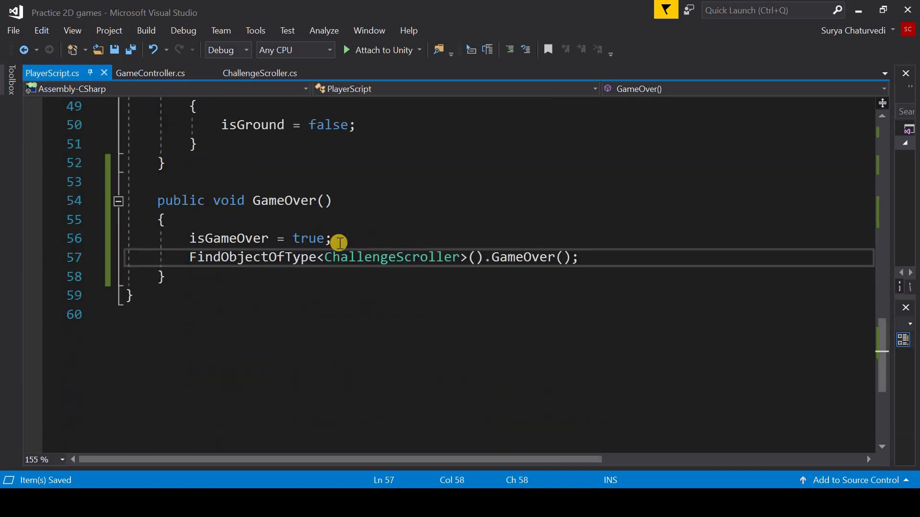
key(alt+Tab)
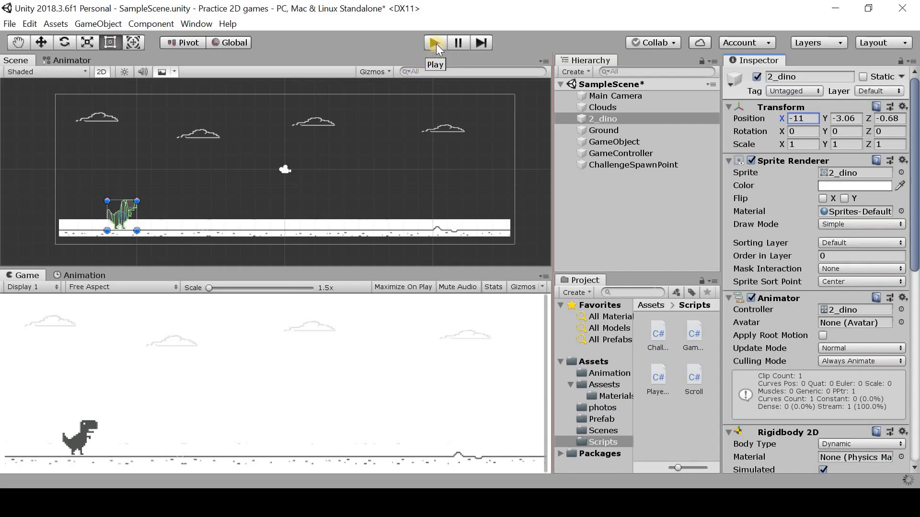
click(436, 43)
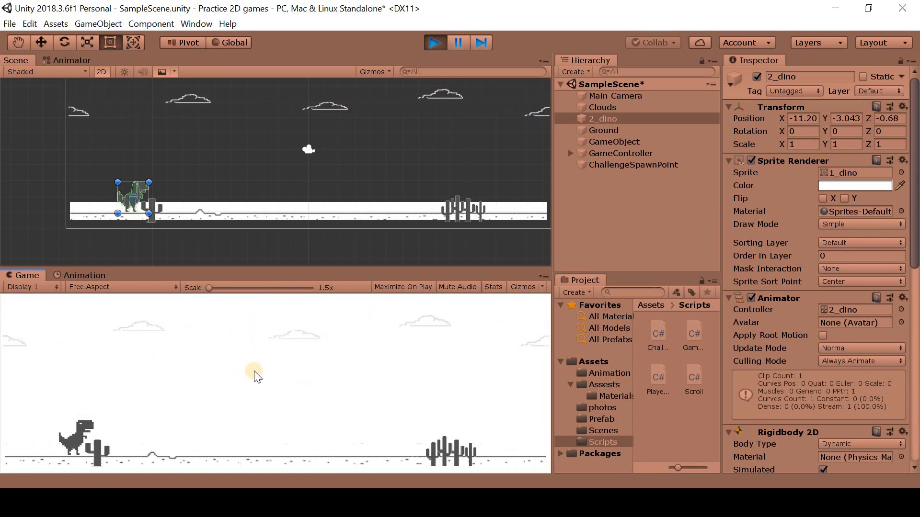
- Stop play mode and inspect the Clouds object's Scroll script X Vel setting
click(436, 45)
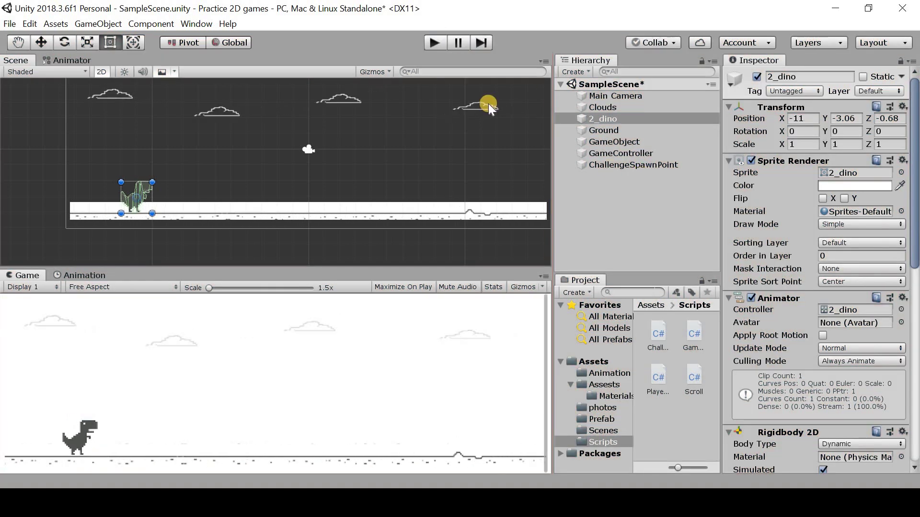
click(608, 108)
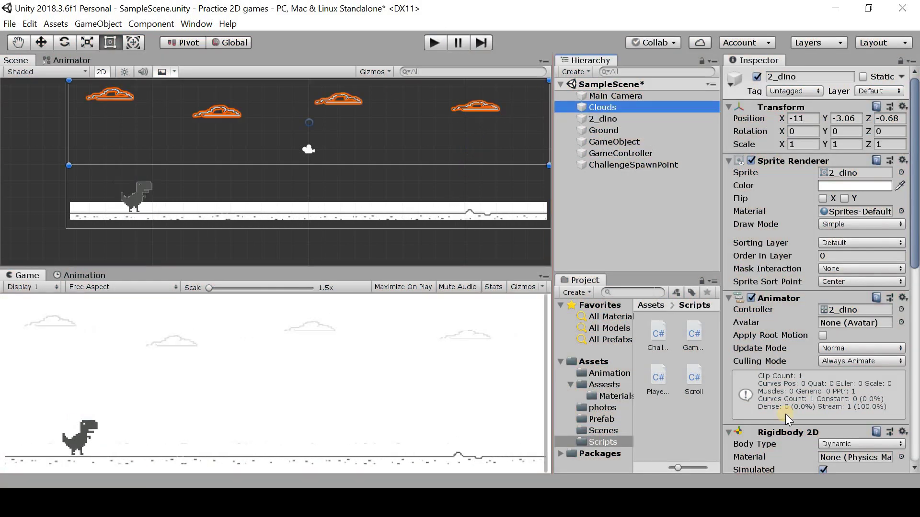
scroll(832, 384, down, 5)
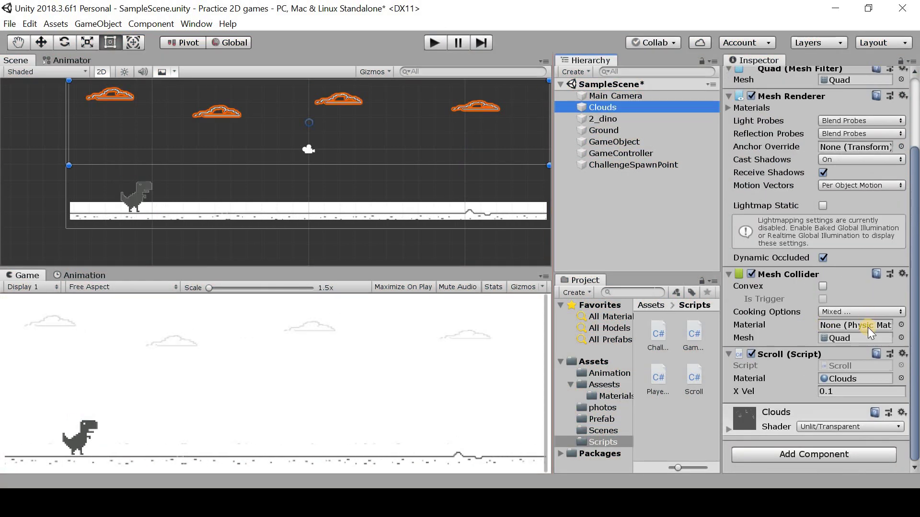
click(853, 363)
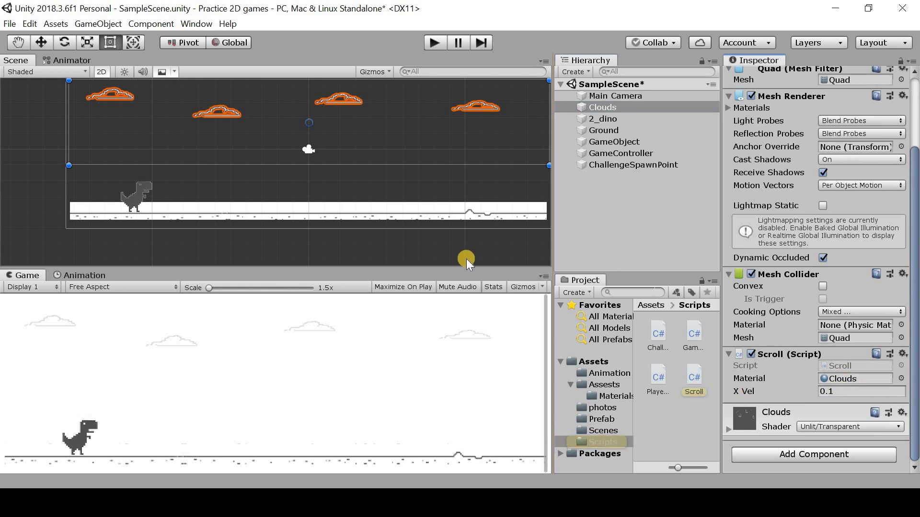
- Change the Ground's Scroll X Vel from 0.5 to 0 and play-test the scene
click(450, 215)
scroll(829, 286, down, 5)
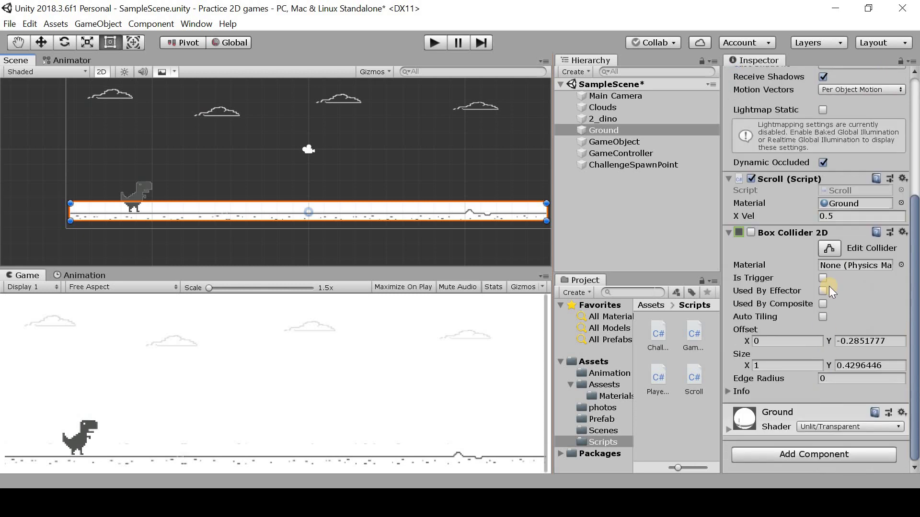
click(843, 216)
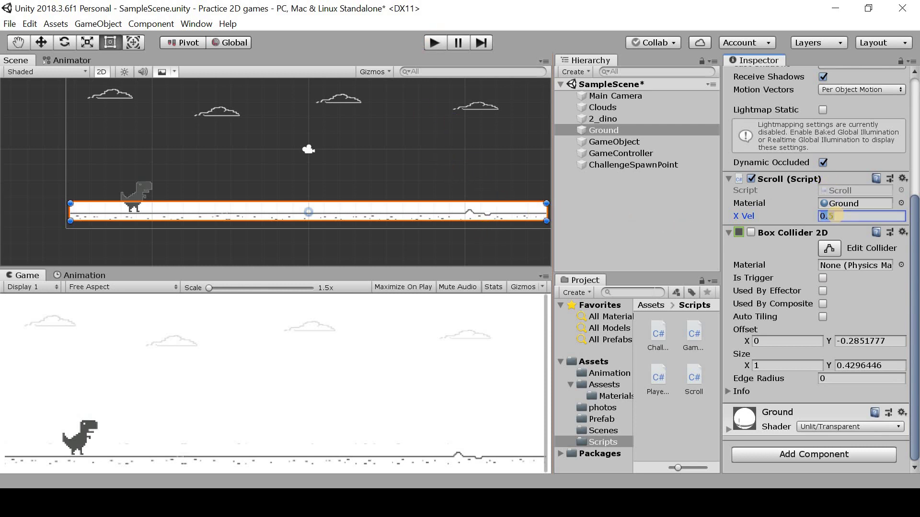
text(0)
click(433, 43)
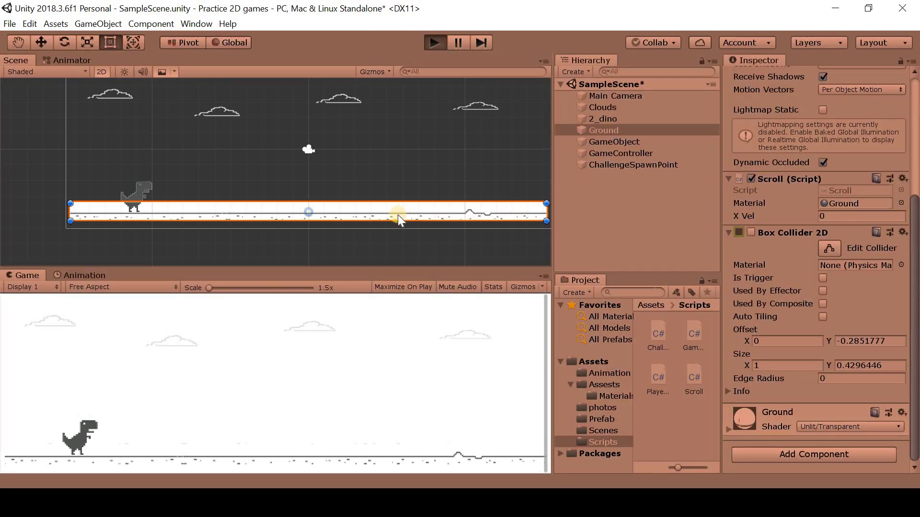
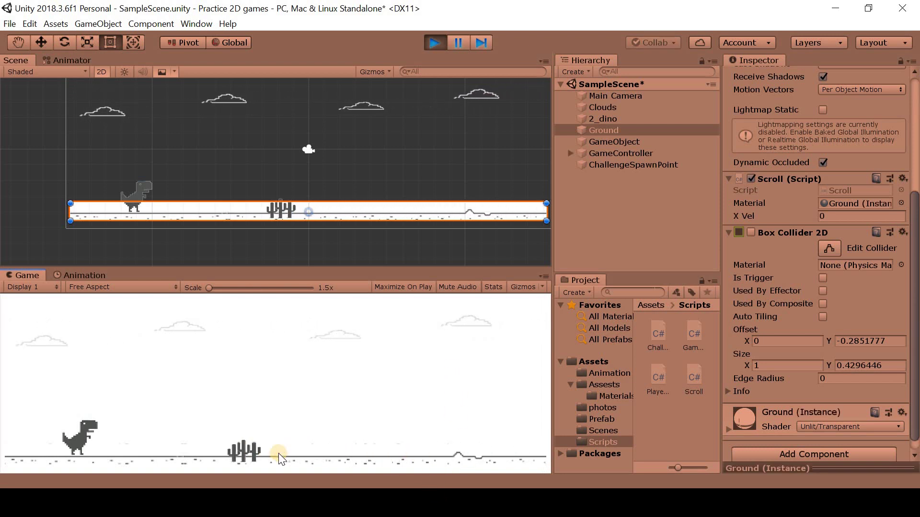
- Make the dino jump, exit Play mode, and set the Ground's Scroll X Vel to 0.5
click(276, 455)
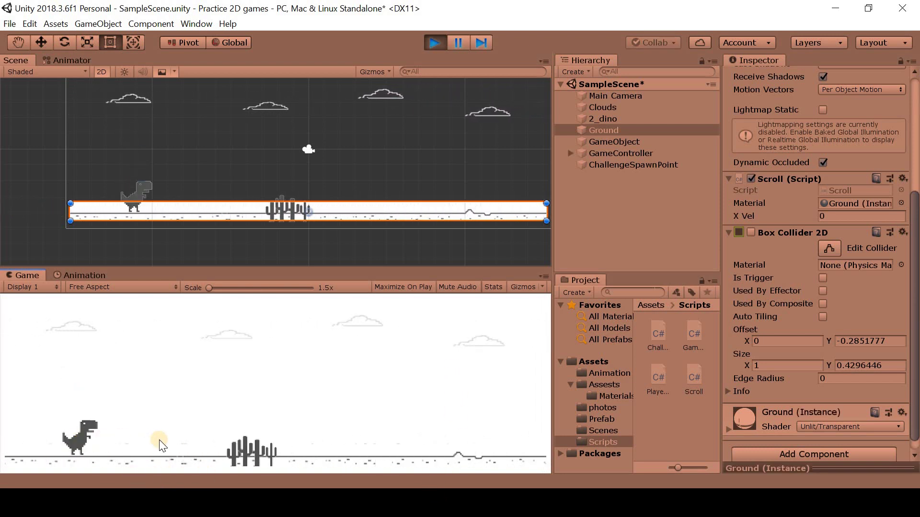
click(436, 40)
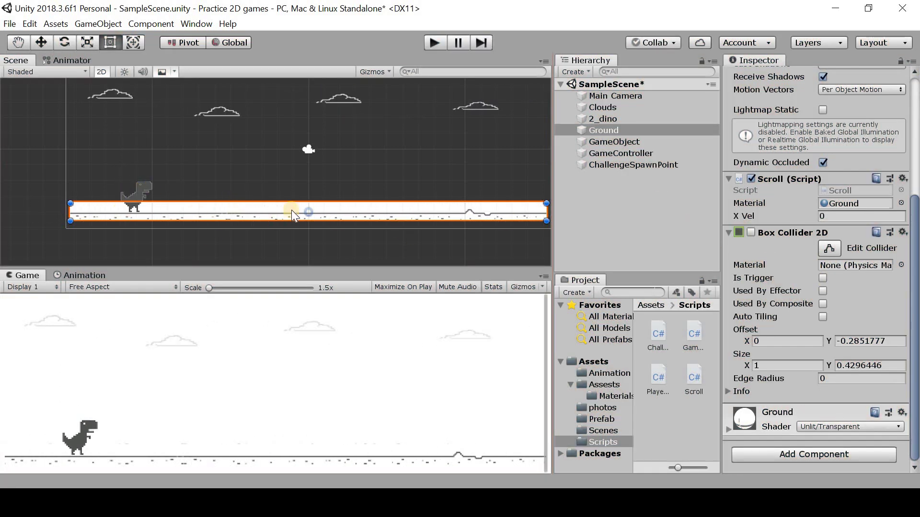
click(834, 217)
text(.5)
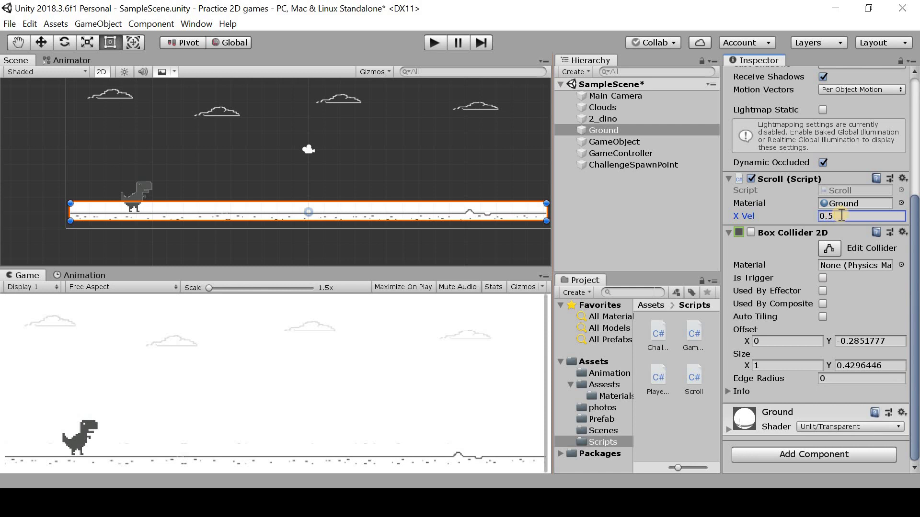
click(605, 192)
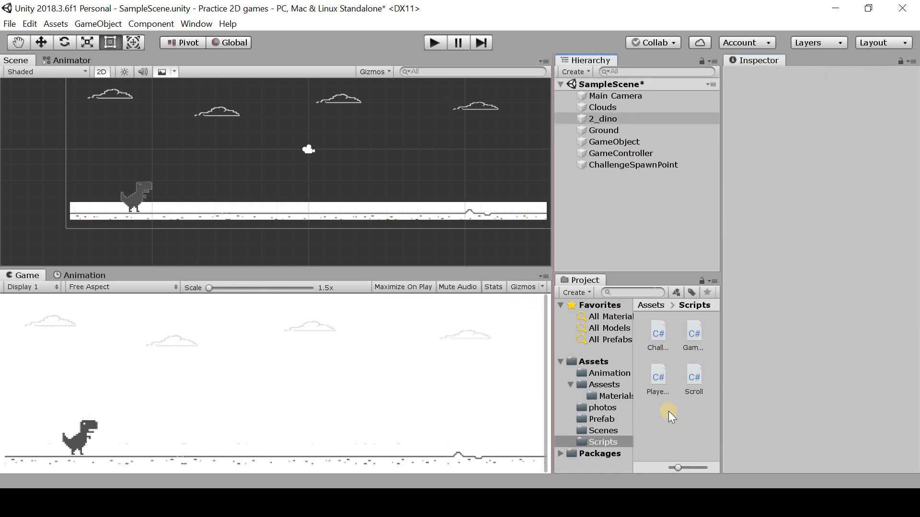
- Add FindObjectOfType<Scroll>().xVel = 0f; inside PlayerScript's GameOver() method
double_click(660, 376)
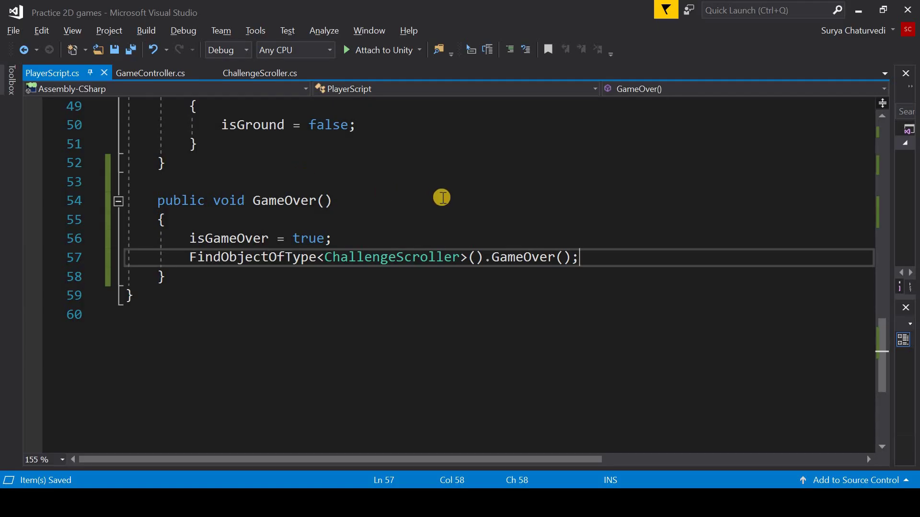
key(Return)
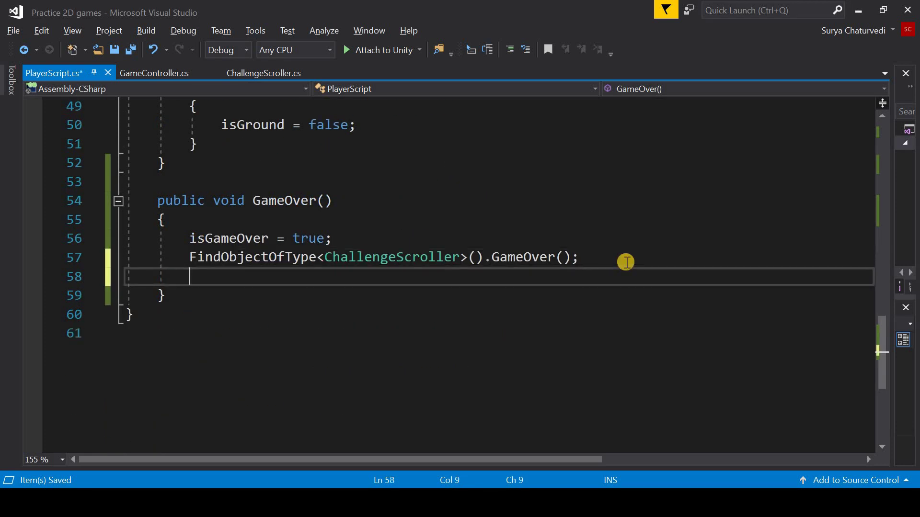
text(fi)
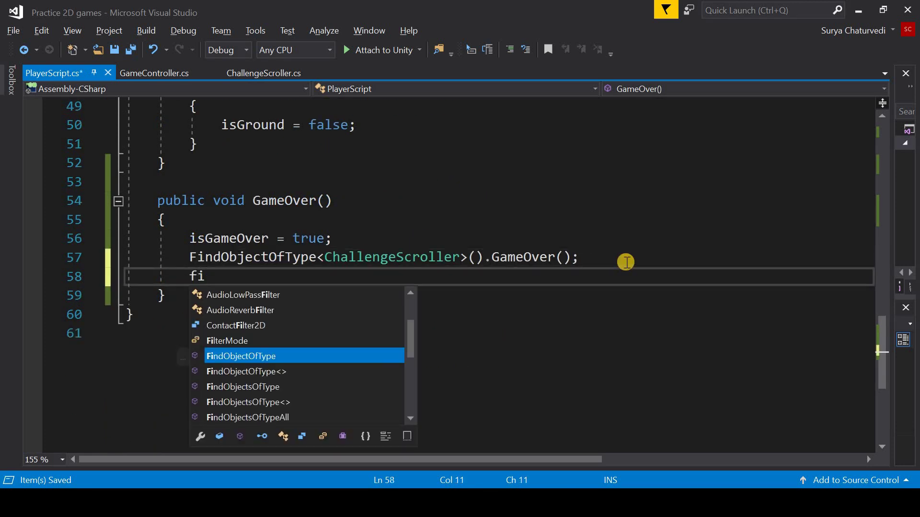
key(Tab)
text(<)
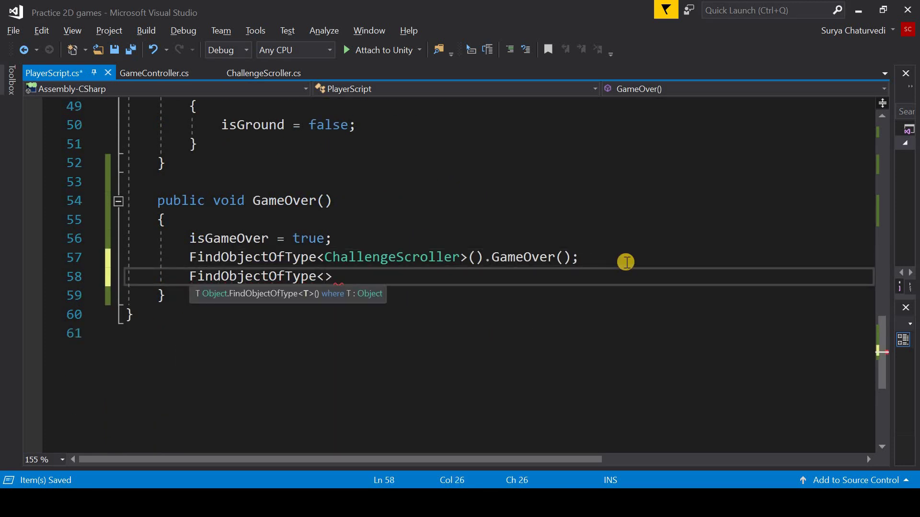
text(scro)
key(Tab)
text(>)
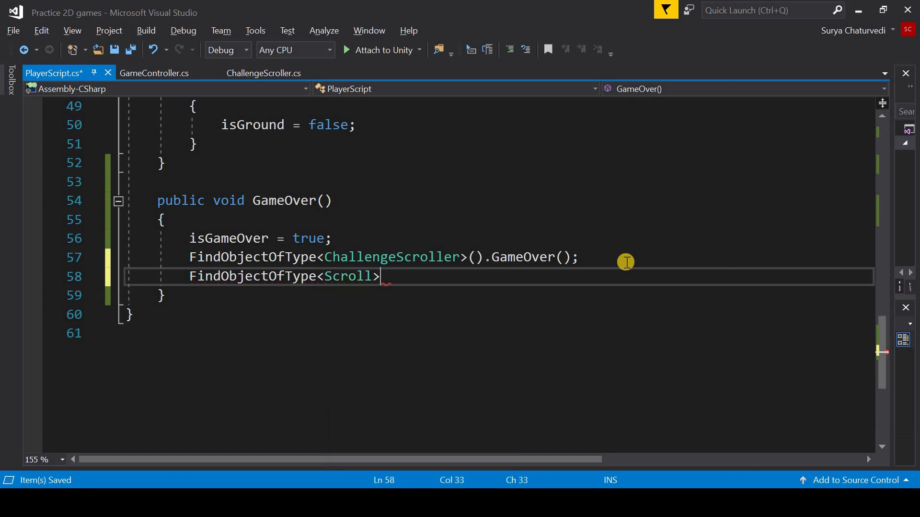
text(())
text(.x)
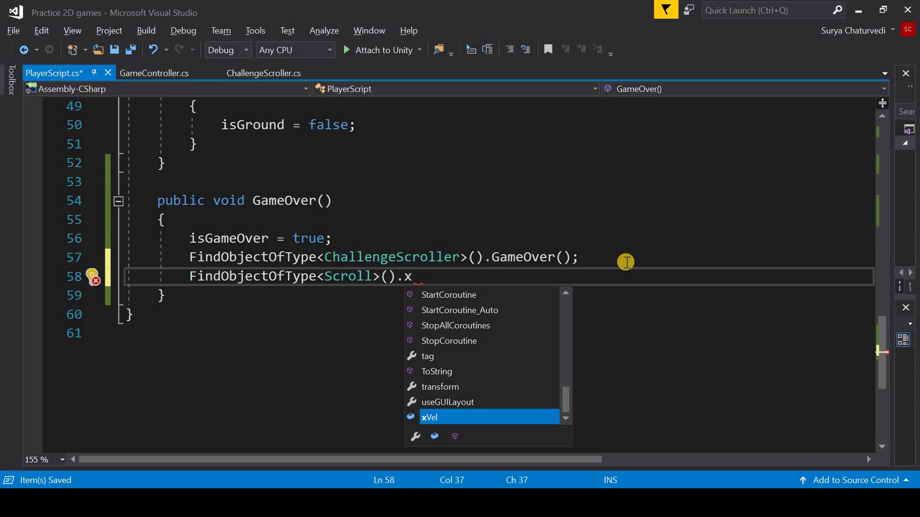
key(Tab)
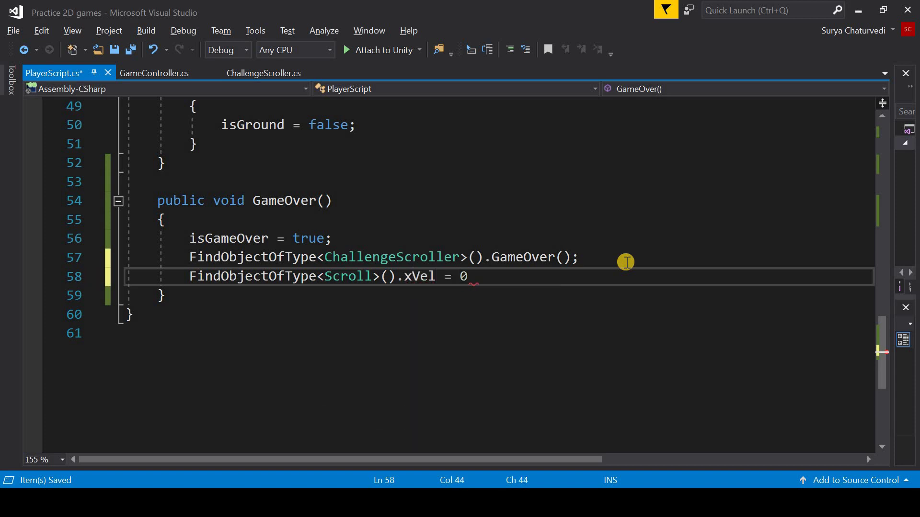
text(f;)
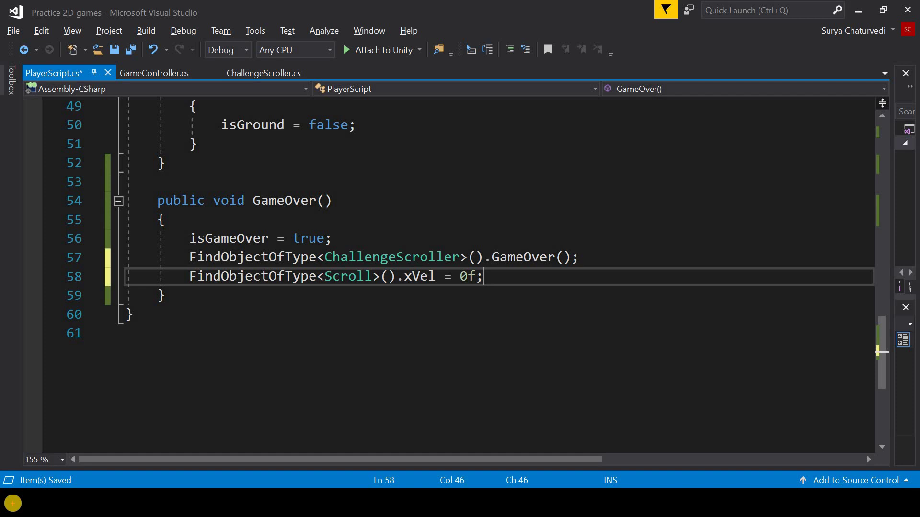
- Annotate the new line, xVel, GameOver() and the file name, then clear the drawings
mouse_move(189, 294)
mouse_down()
mouse_move(362, 290)
mouse_move(345, 256)
mouse_up()
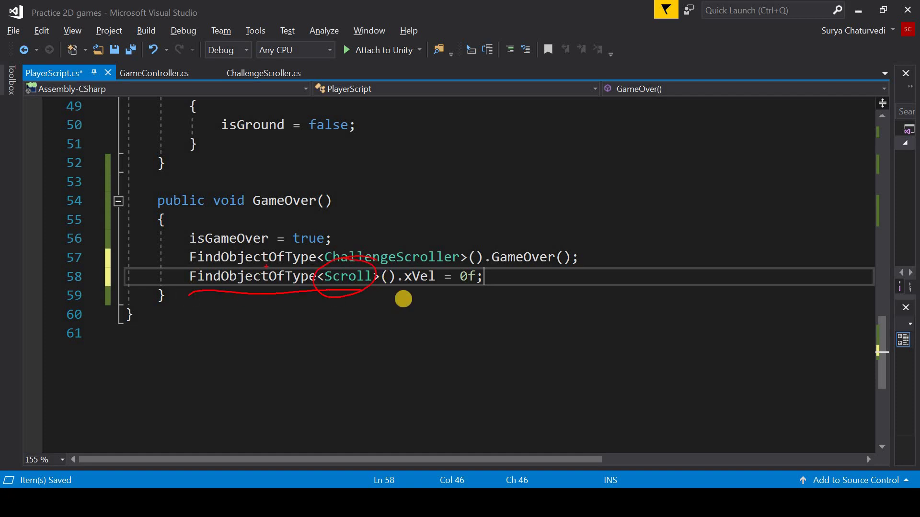
drag(396, 291, 472, 293)
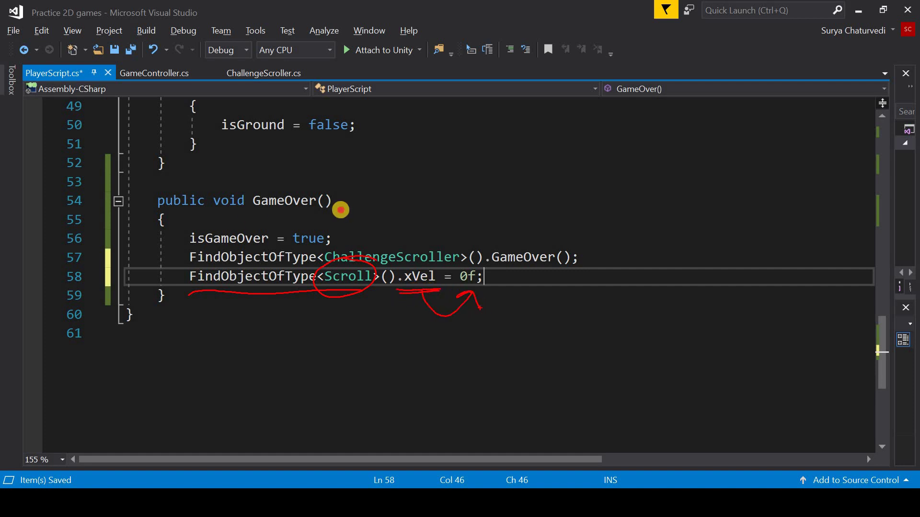
drag(253, 222, 343, 210)
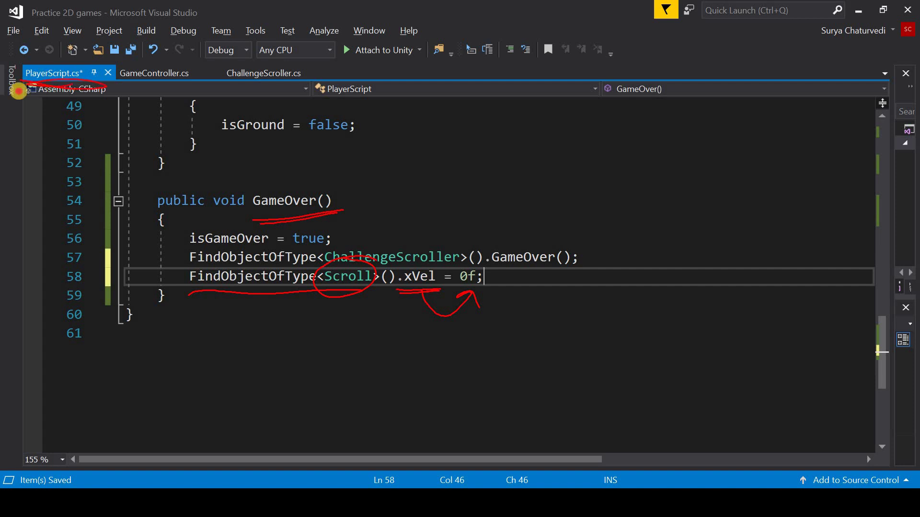
drag(79, 79, 47, 94)
drag(295, 218, 404, 171)
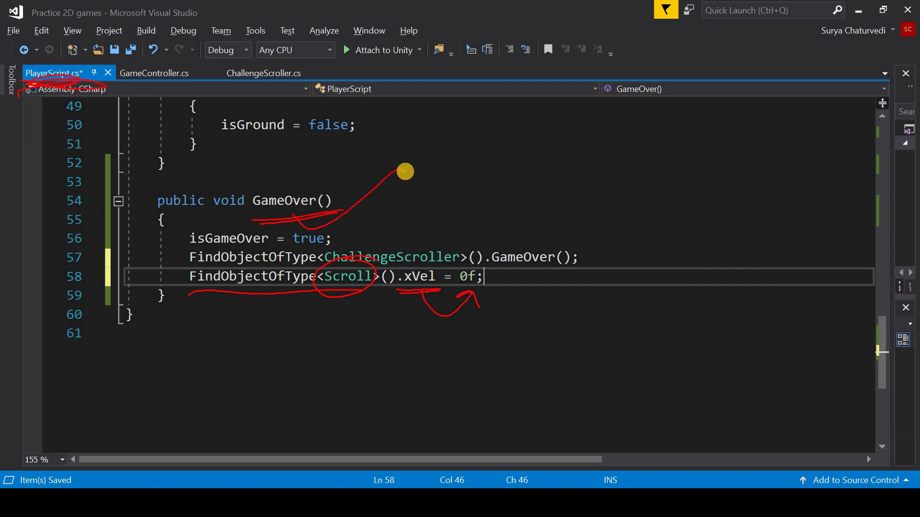
key(Escape)
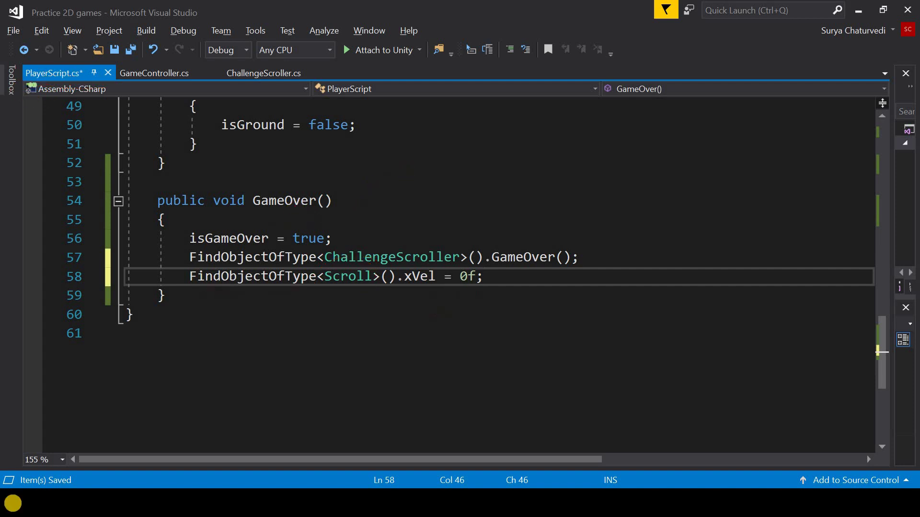
key(alt+Tab)
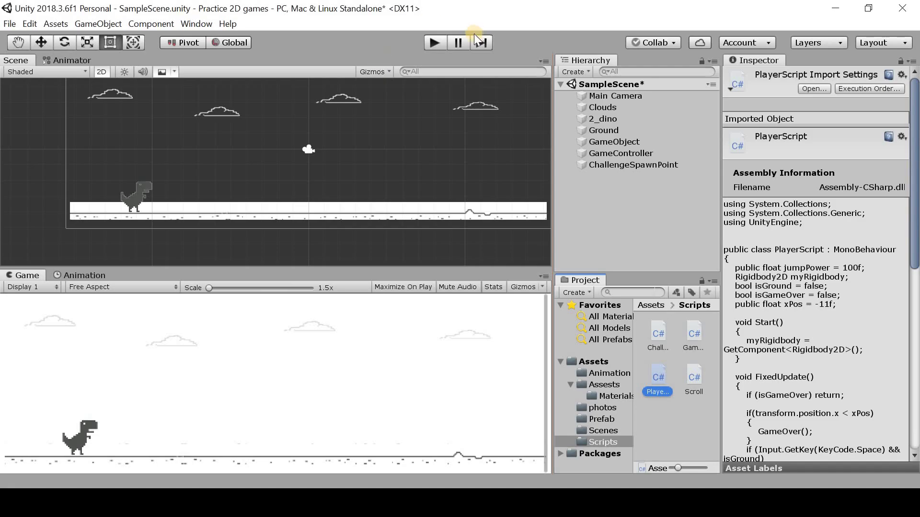
- Zoom out the Scene view, run and stop a play test, then return to Visual Studio
scroll(371, 144, down, 3)
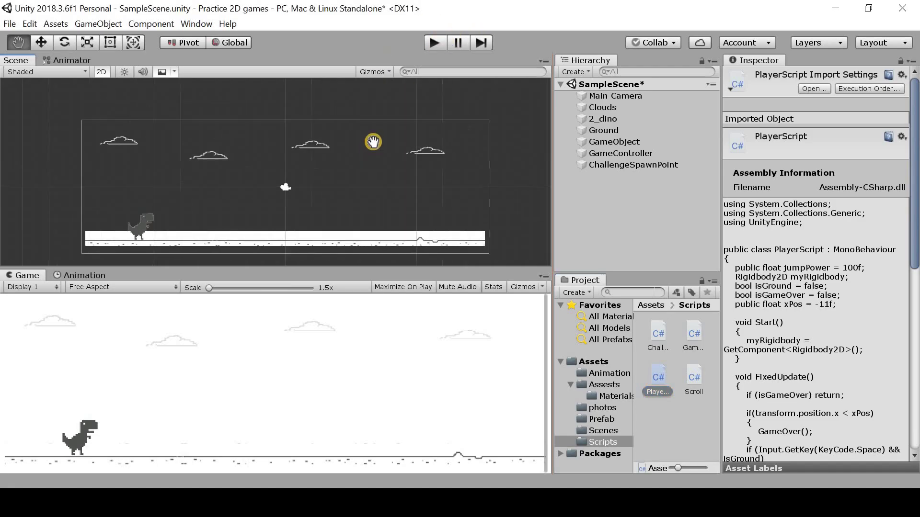
click(434, 43)
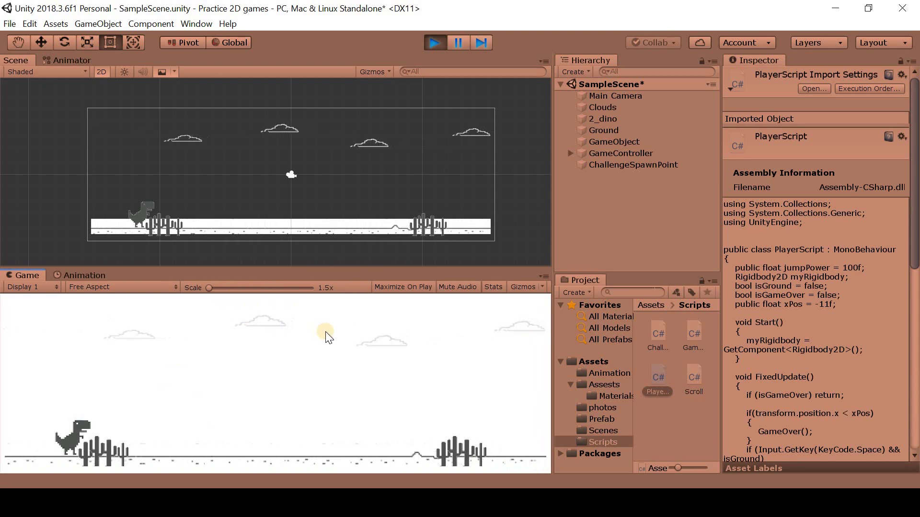
click(439, 40)
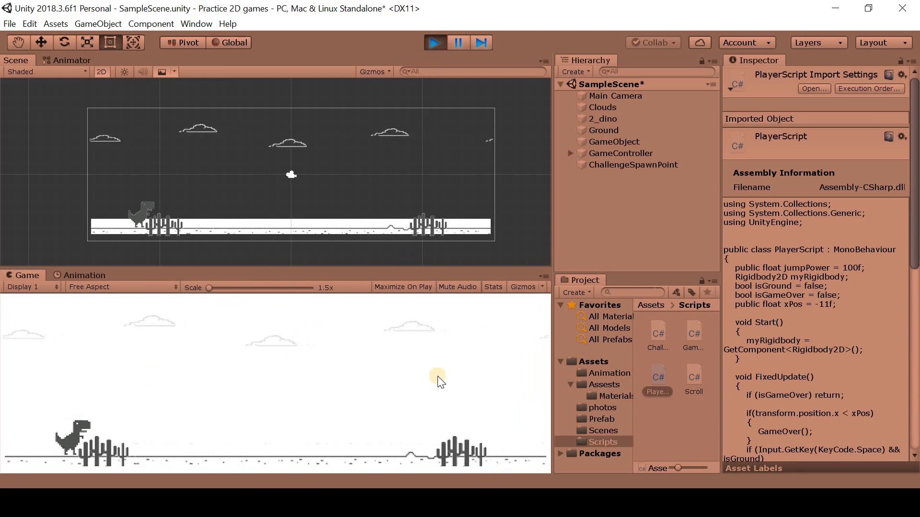
key(alt+Tab)
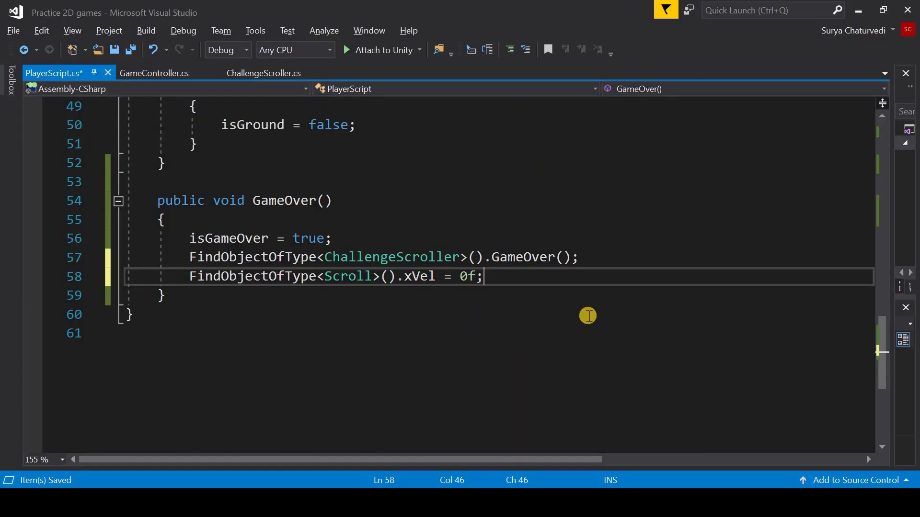
- Save PlayerScript.cs with Ctrl+S and switch back to the Unity editor
key(ctrl+s)
key(alt+Tab)
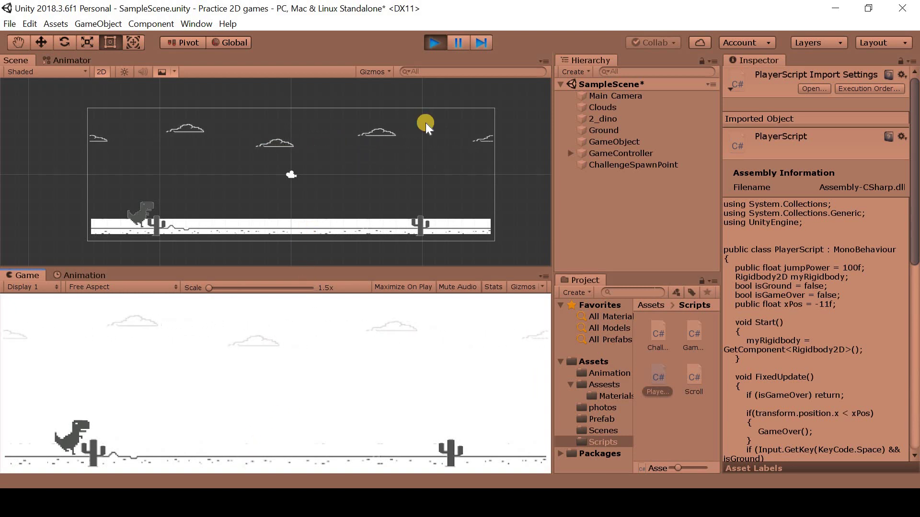
- Compare the Scroll X Vel of Ground and Clouds (0.1) during play, then stop
click(616, 131)
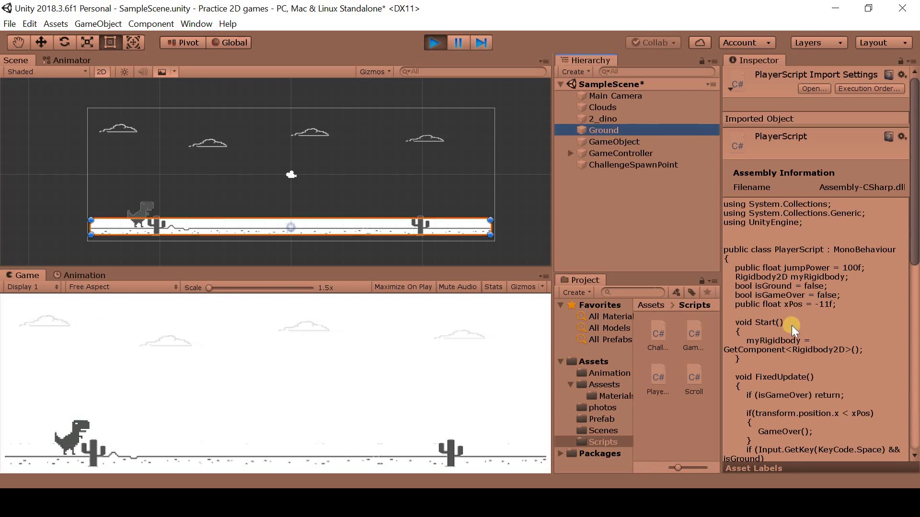
scroll(835, 327, down, 5)
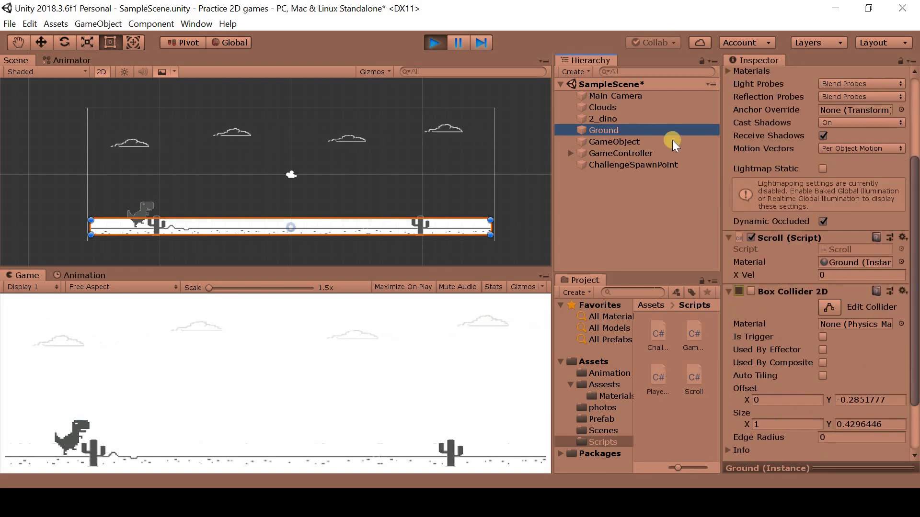
click(651, 106)
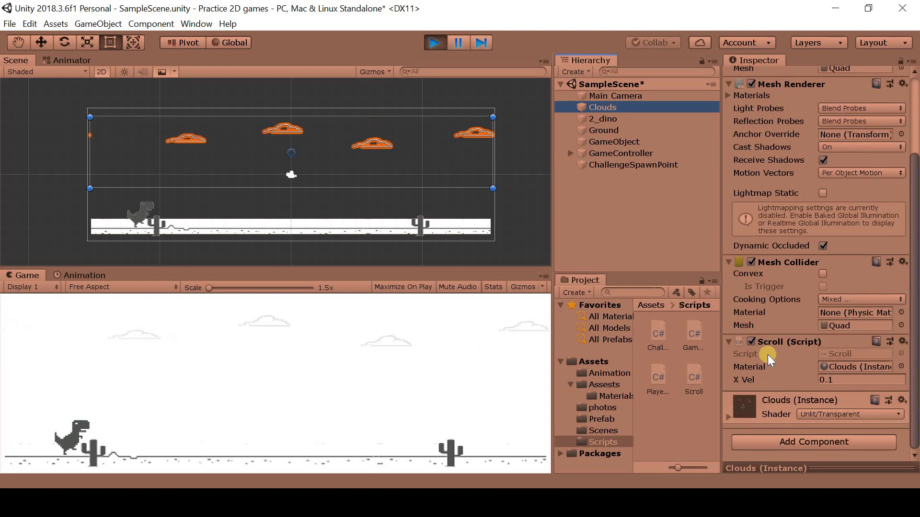
click(435, 48)
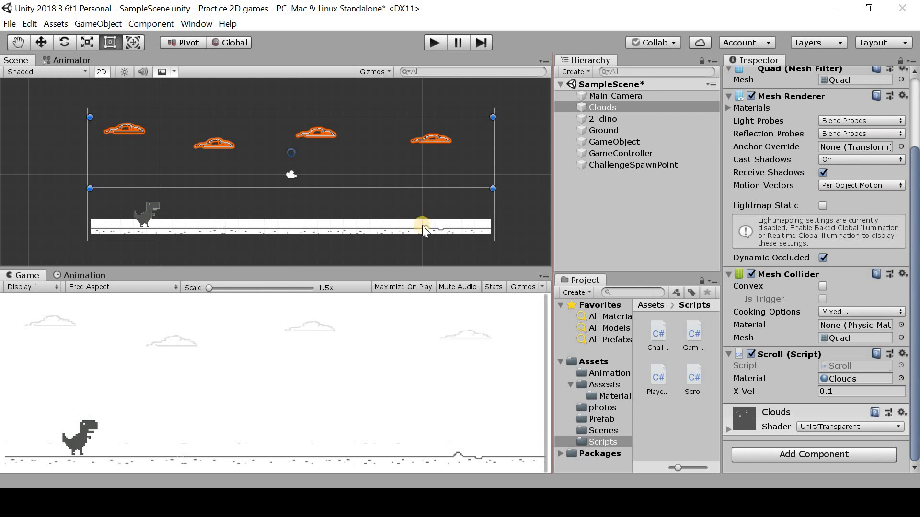
- Create a new C# script named ScrollClouds in the Scripts folder
right_click(693, 407)
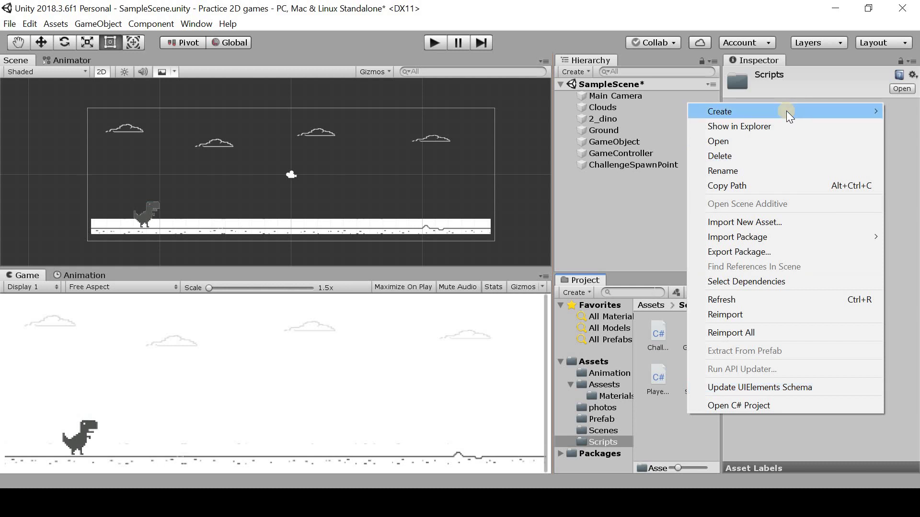
mouse_move(786, 111)
click(649, 46)
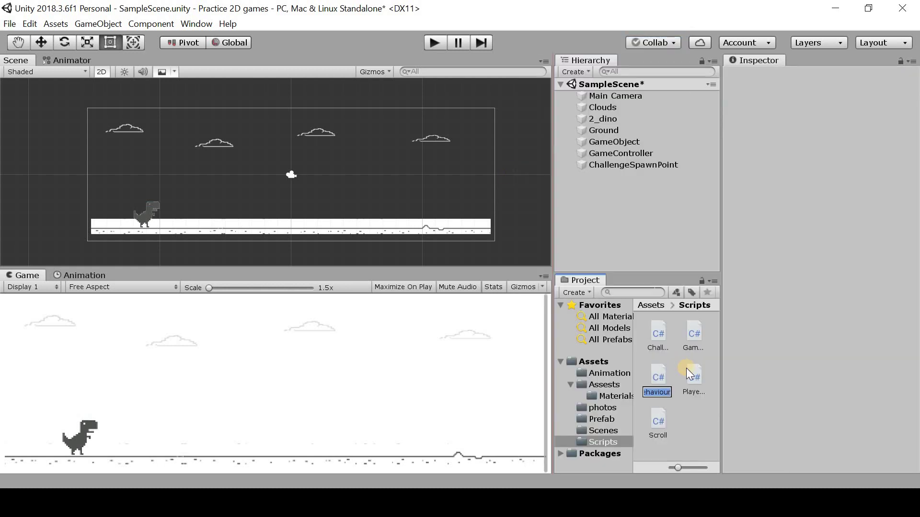
text(Scrol)
text(lClouds)
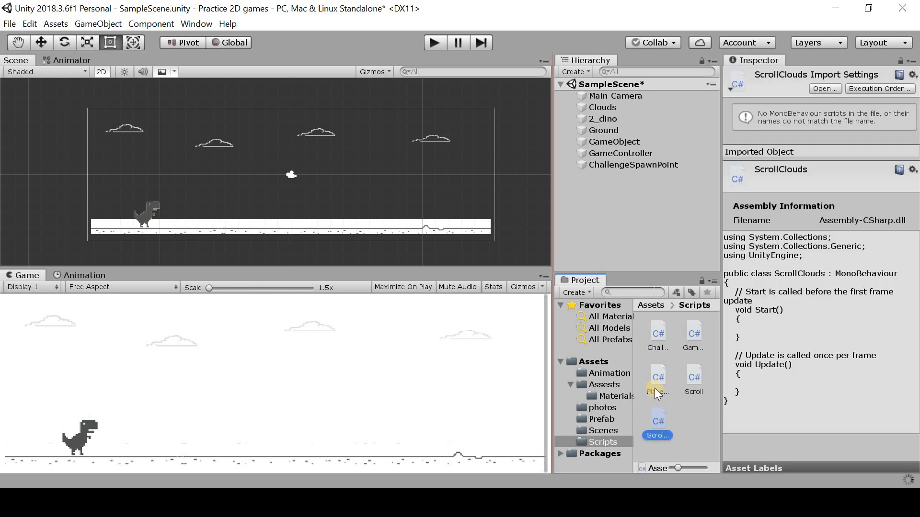
- Copy all of Scroll.cs and paste it over the ScrollClouds.cs template code
double_click(698, 375)
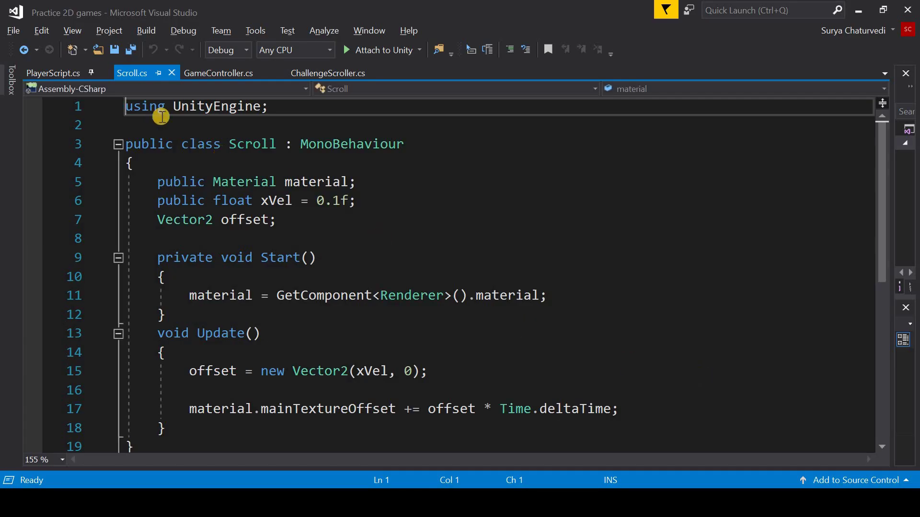
drag(125, 106, 455, 401)
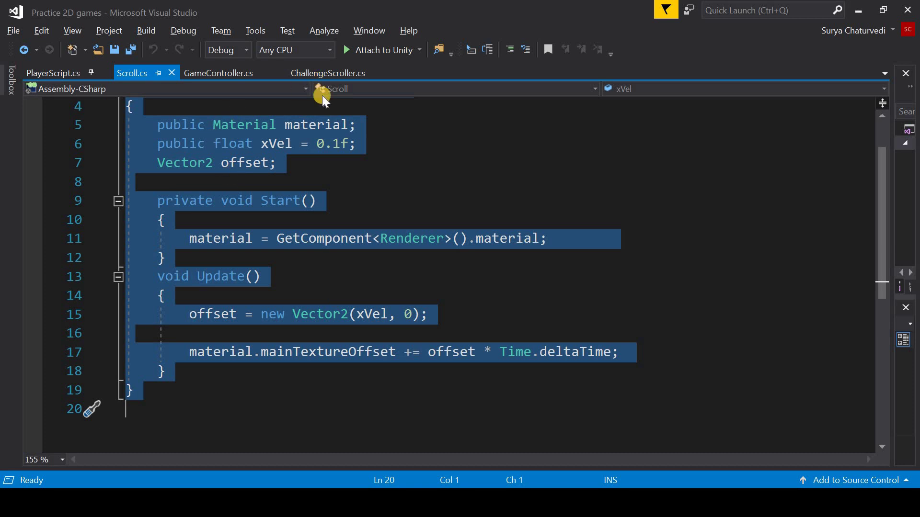
key(alt+Tab)
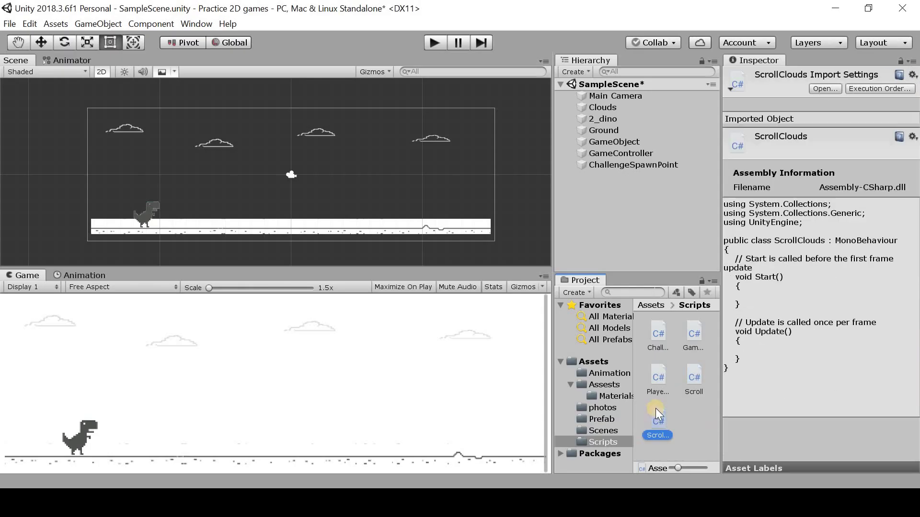
double_click(657, 418)
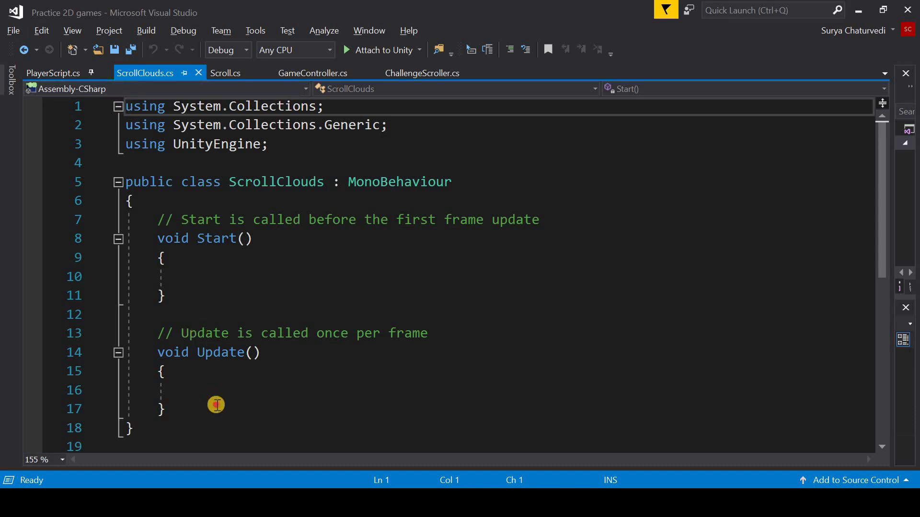
shift+click(216, 407)
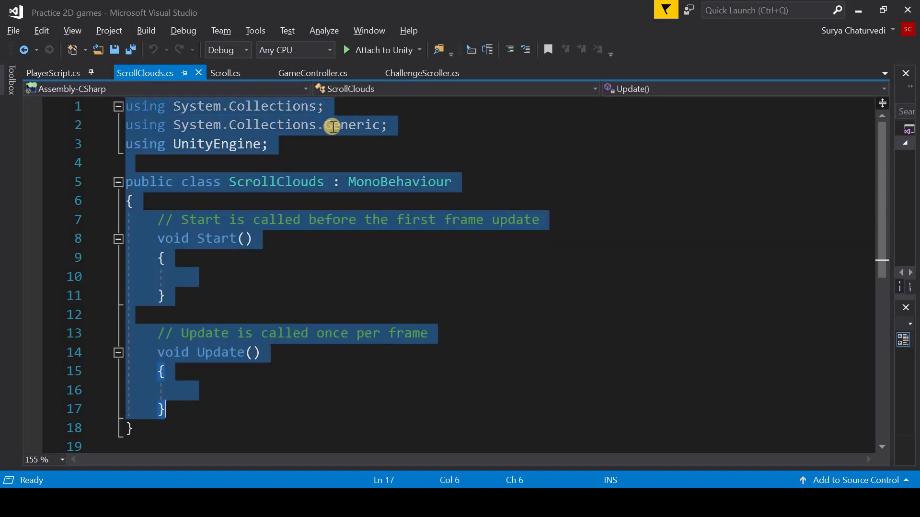
text(using UnityEngine;  public class Scroll : MonoBehaviour {     public Material material;     public float xVel = 0.1f;     Vector2 offset;      private void Start()     {         material = GetComponent<Renderer>().material;     }     void Update()     {         offset = new Vector2(xVel, 0);          material.mainTextureOffset += offset * Time.deltaTime;     } })
- Rename the class to ScrollClouds, check where xVel is used, and save the script
scroll(288, 153, up, 1)
click(275, 143)
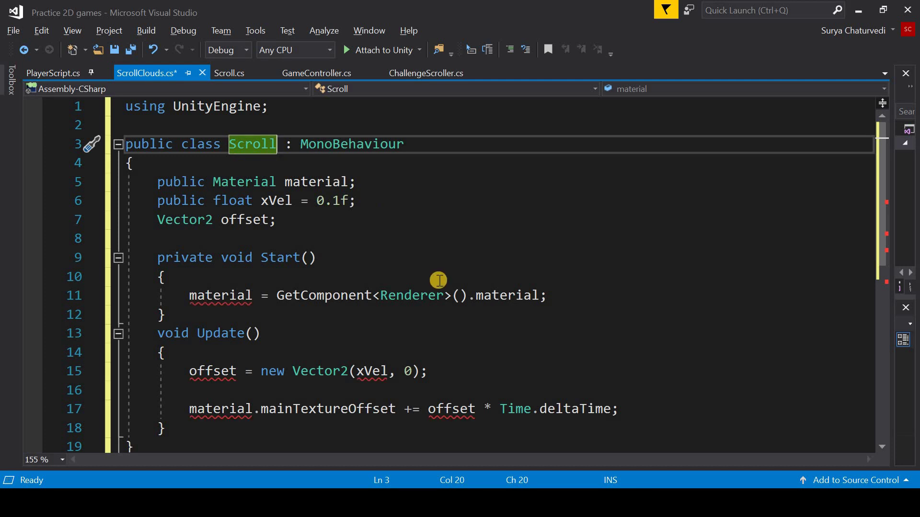
text(Clo)
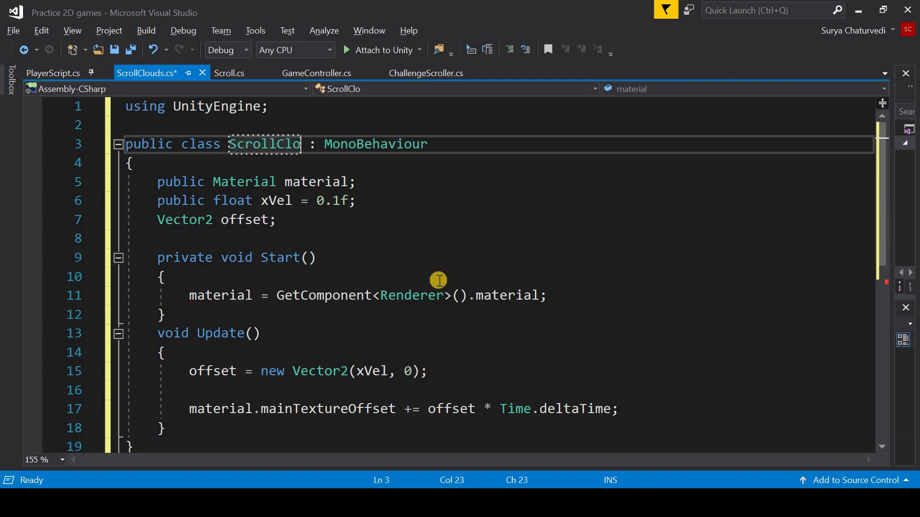
text(ds)
key(Left)
key(Left)
text(u)
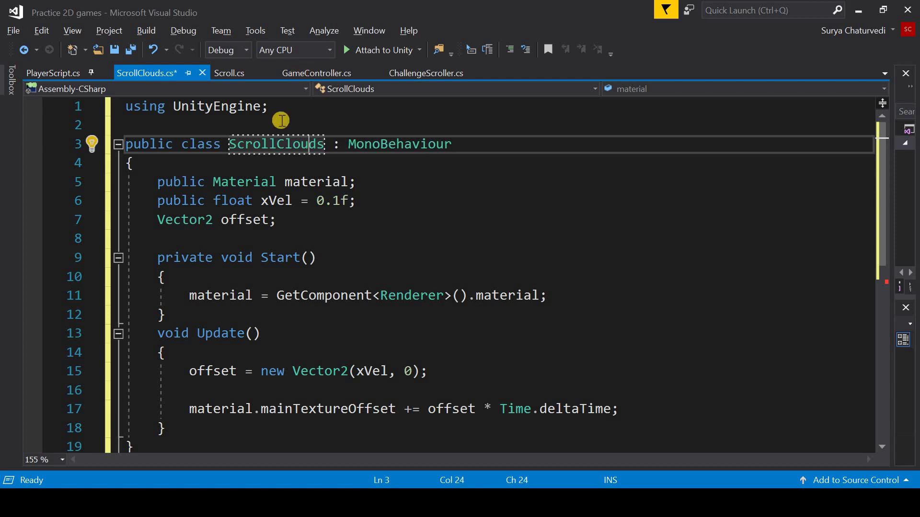
click(321, 216)
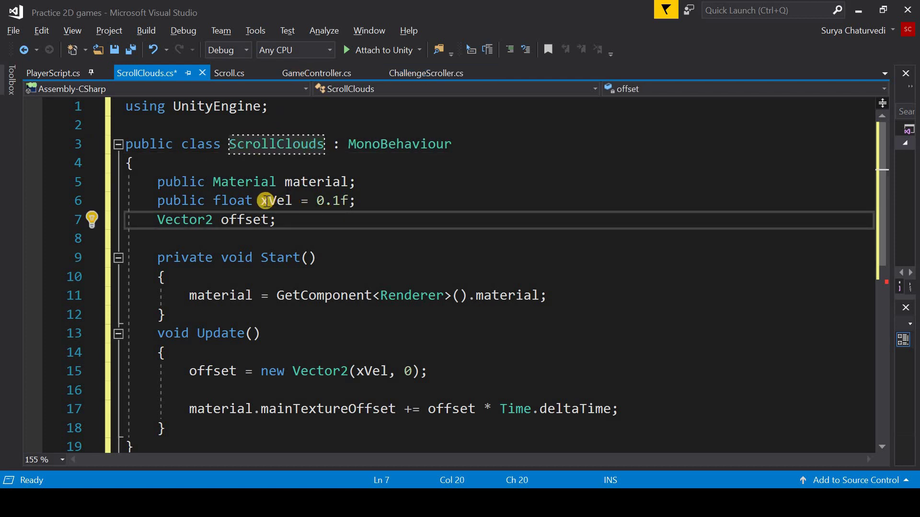
click(292, 201)
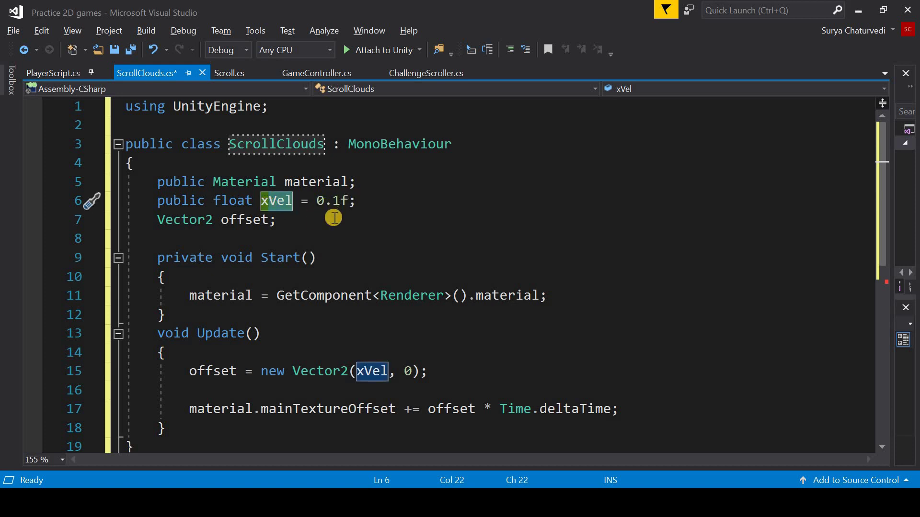
key(ctrl+s)
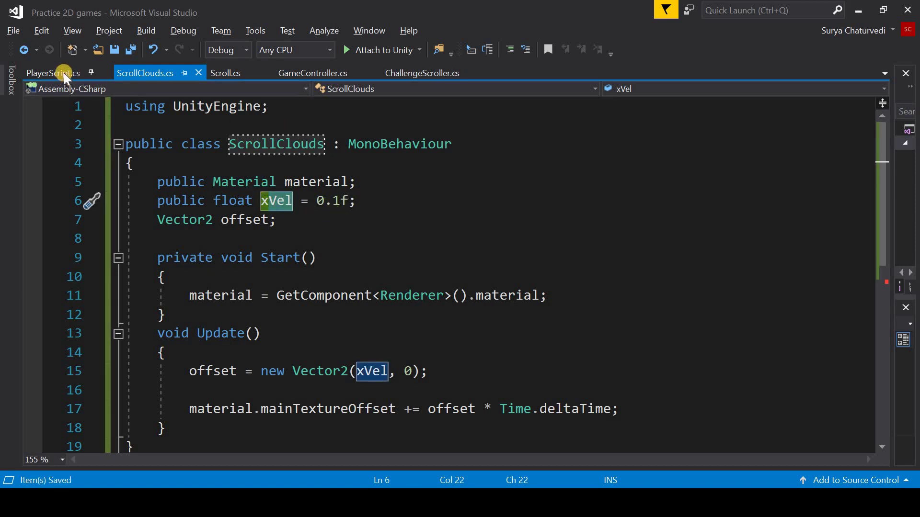
- Add FindObjectOfType<ScrollClouds>().xVel = 0f; below the Scroll line in GameOver(), save, and return to Unity
click(66, 77)
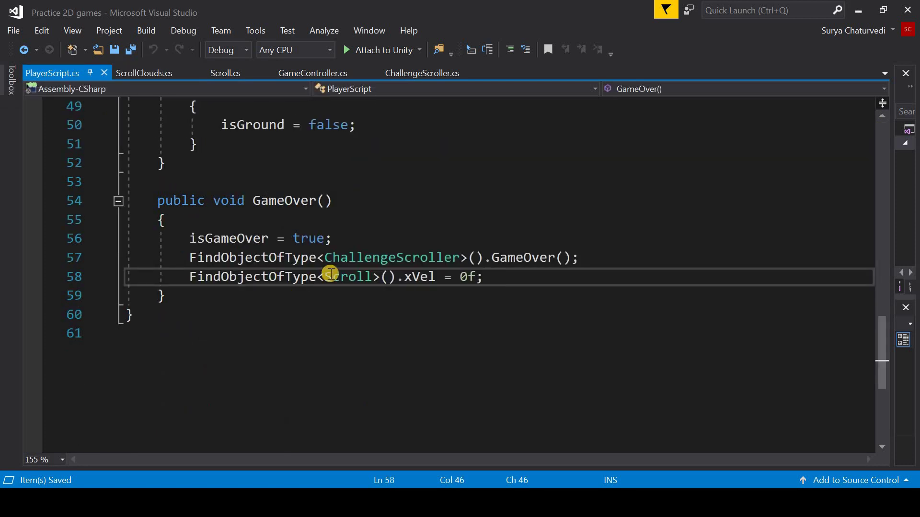
double_click(379, 275)
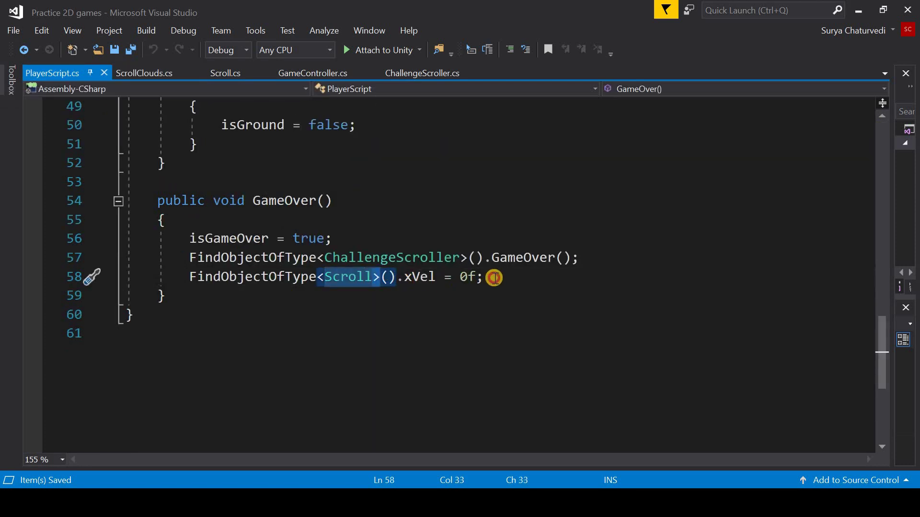
click(494, 277)
key(Return)
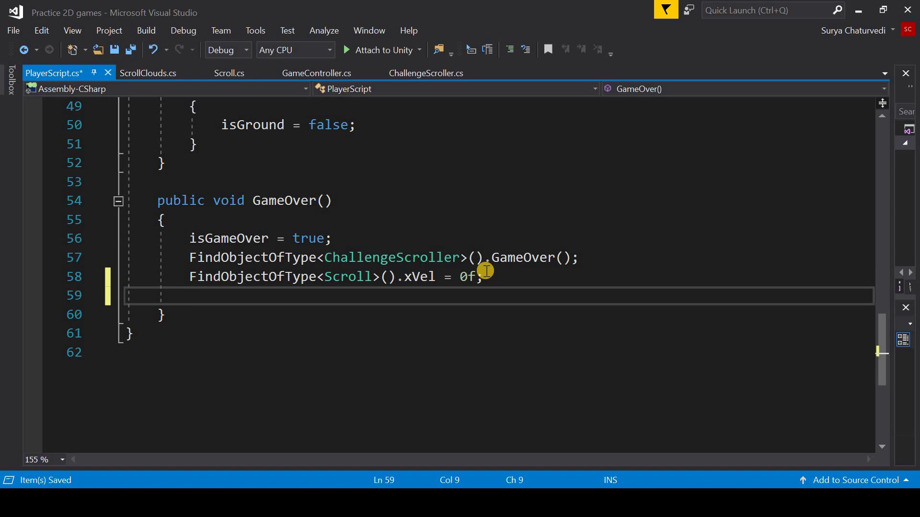
text(fi)
key(Down)
key(Down)
key(Tab)
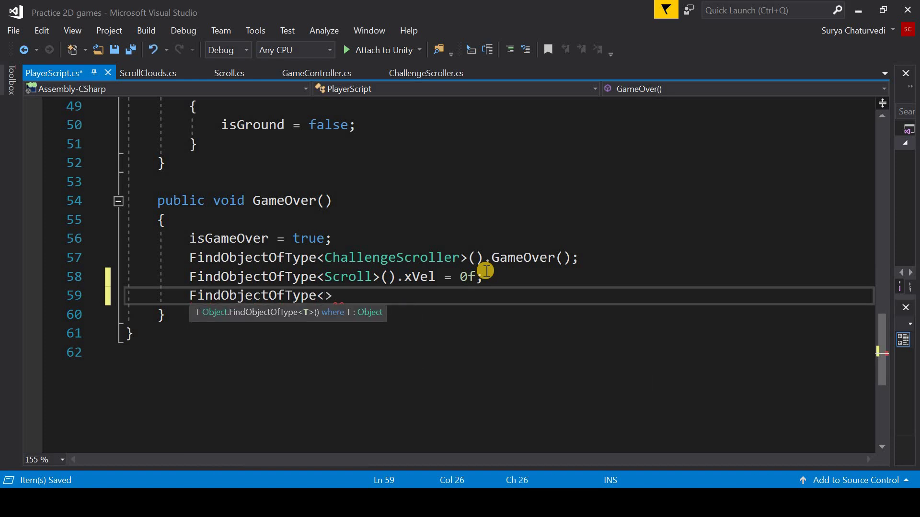
text(scro)
key(Down)
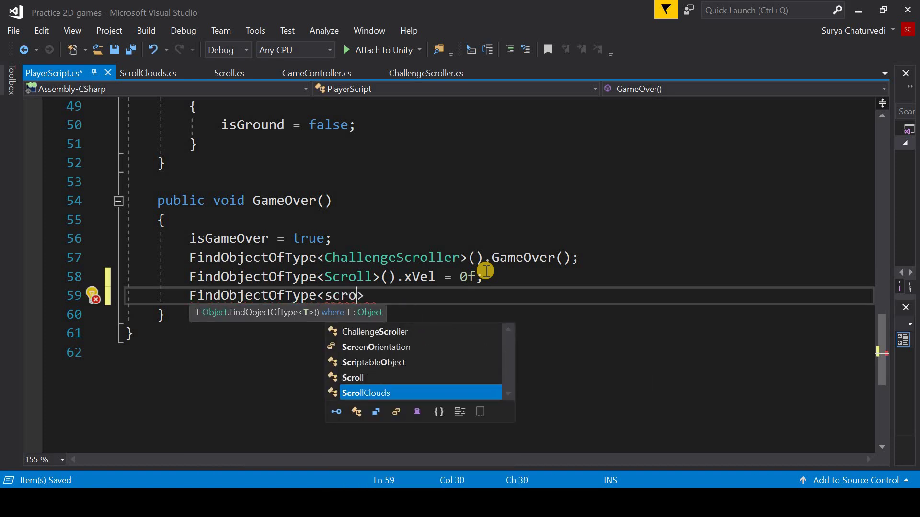
key(Tab)
text(())
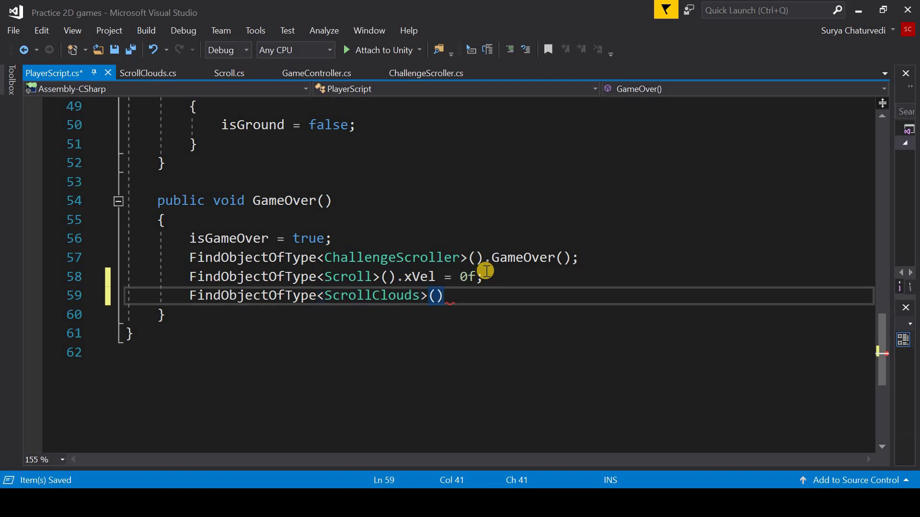
text(.x)
key(Tab)
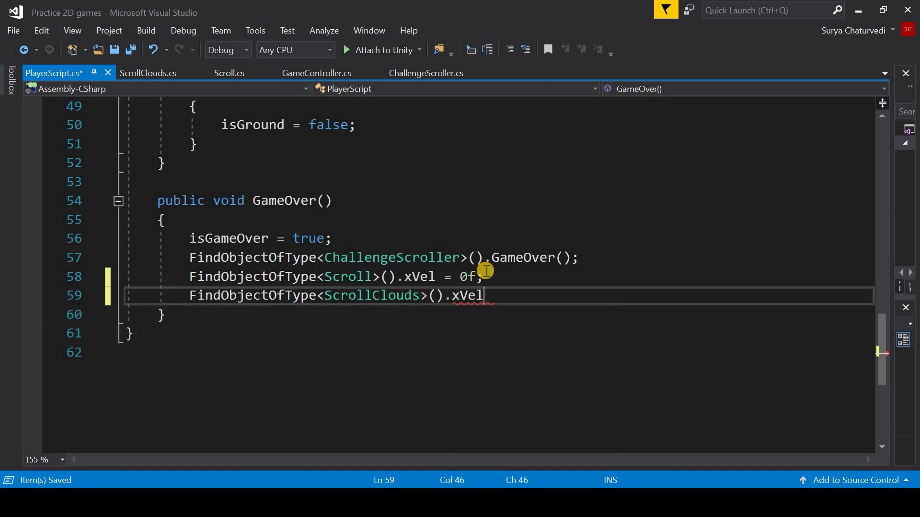
text( = 0f;)
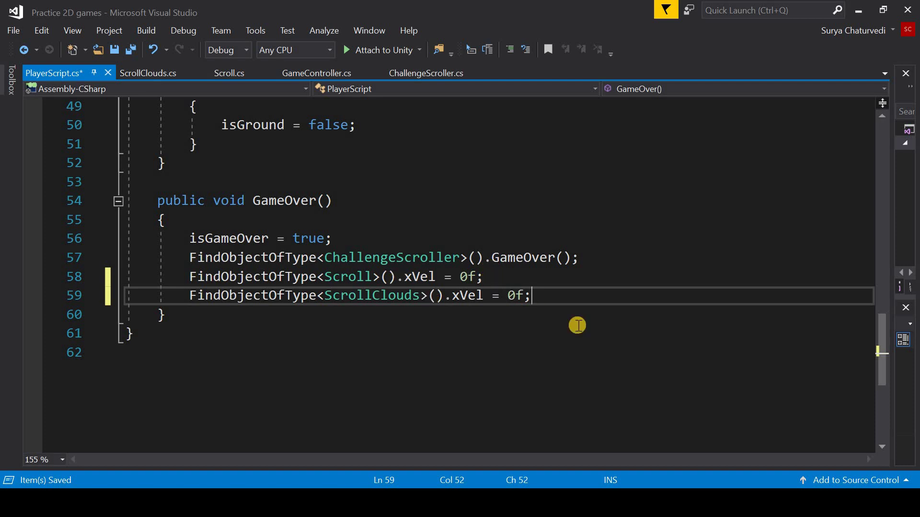
key(ctrl+s)
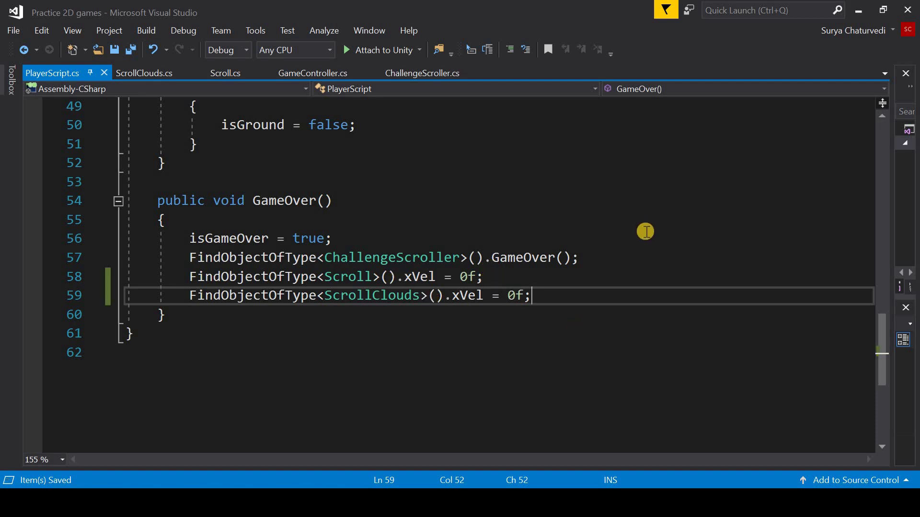
key(alt+Tab)
- Remove the Scroll (Script) component from the Clouds object
click(631, 107)
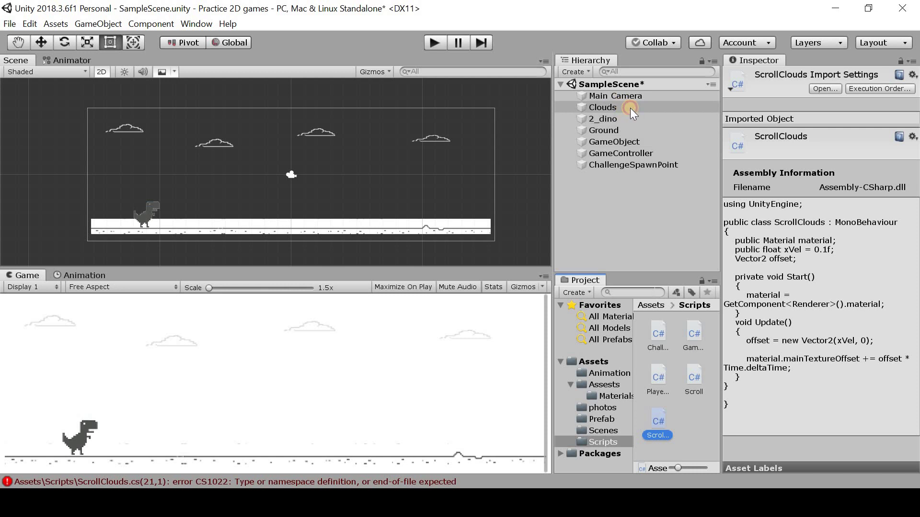
scroll(857, 344, down, 5)
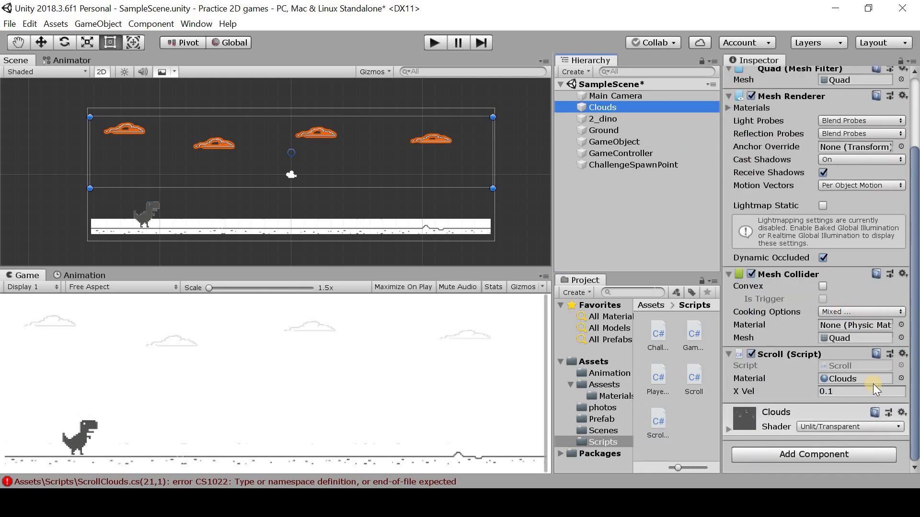
click(903, 355)
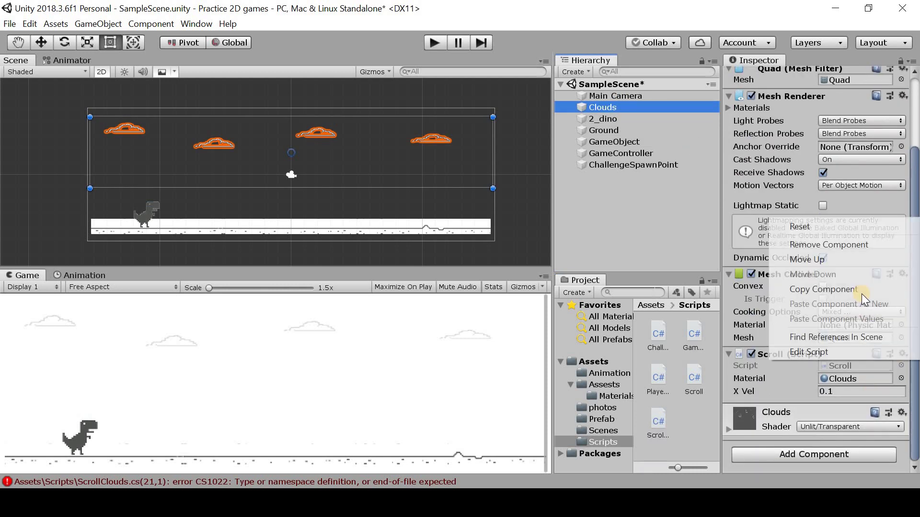
click(861, 243)
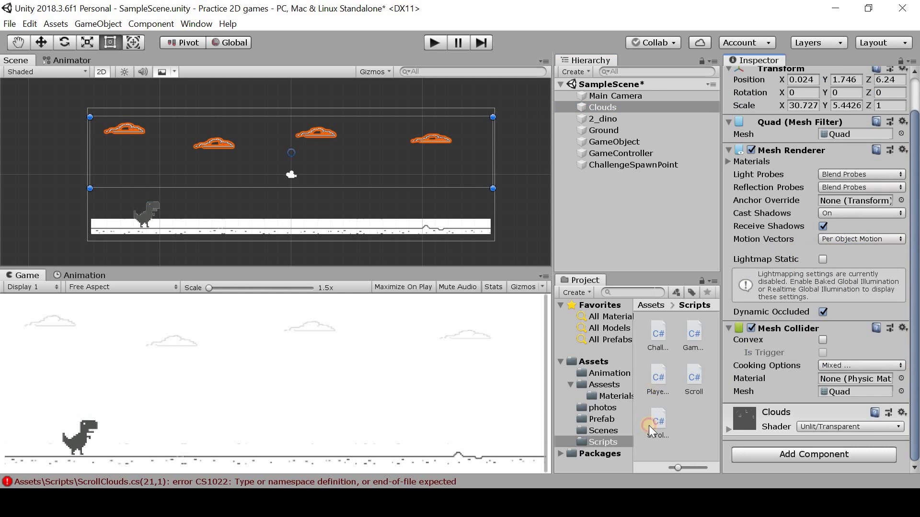
- Attach the ScrollClouds script to Clouds, then show the Thanks For Watching slide
click(649, 425)
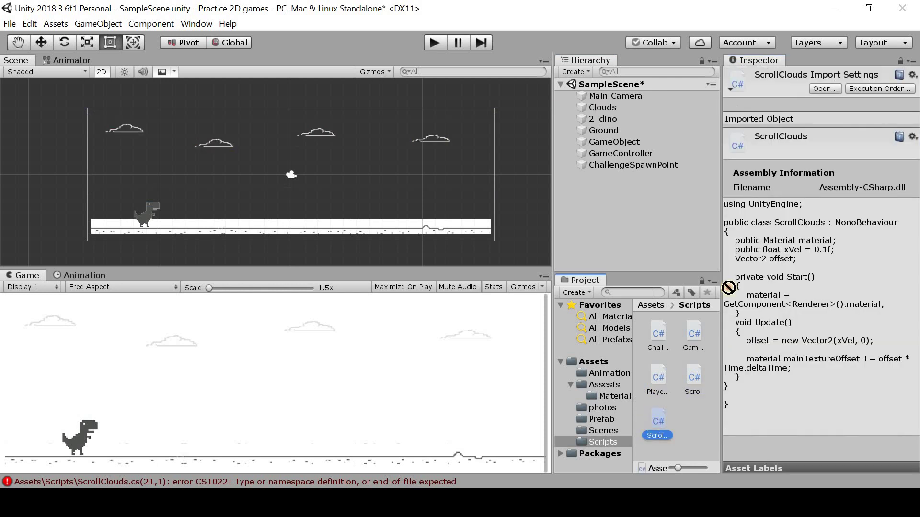
drag(729, 287, 631, 108)
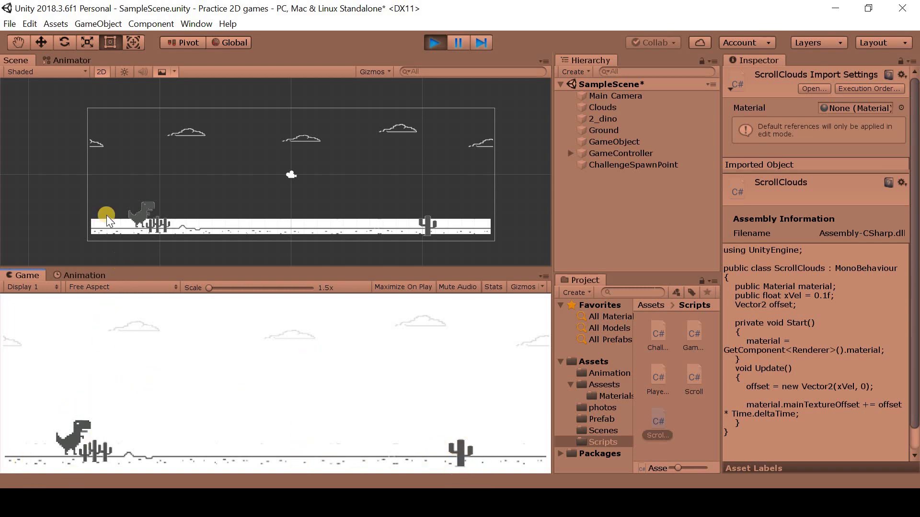
scroll(48, 235, down, 2)
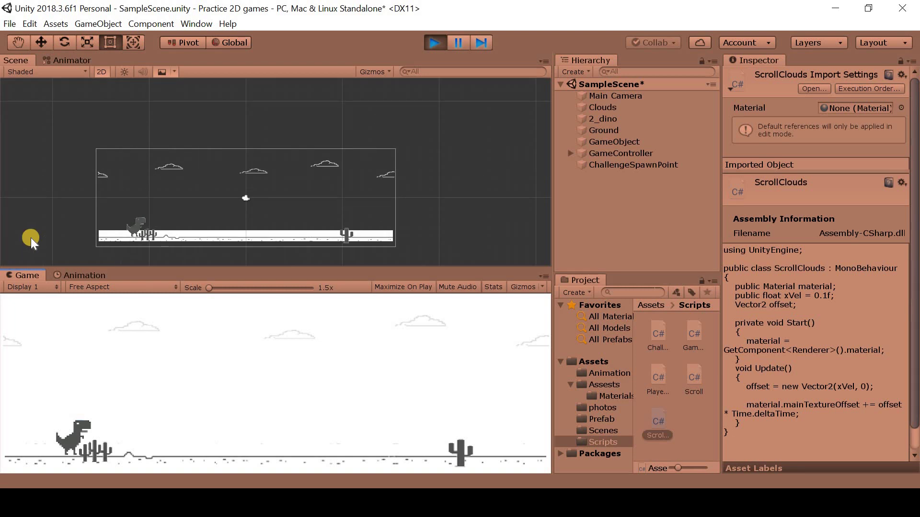
key(alt+Tab)
key(alt+Tab)
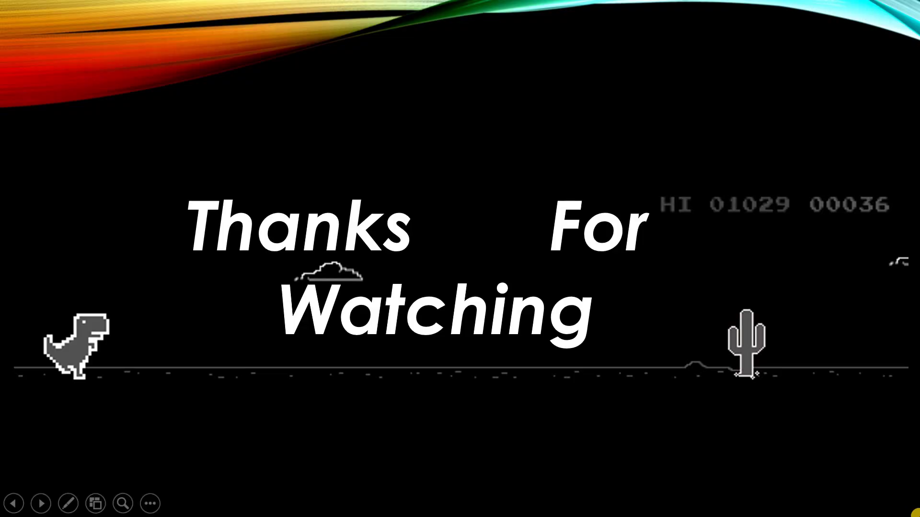